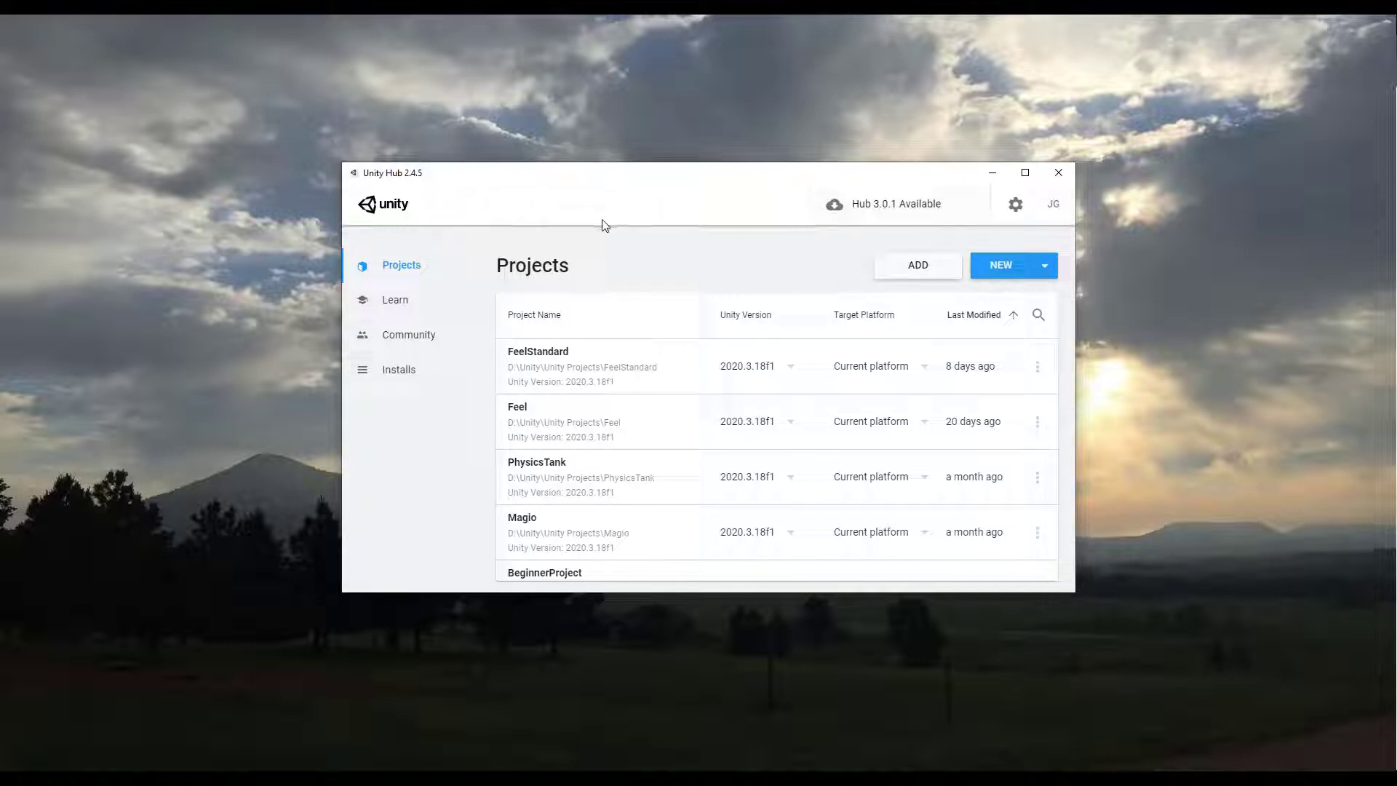
# Create a new project named ShowcaseRoom using the Universal Render Pipeline template
pyautogui.click(418, 273)
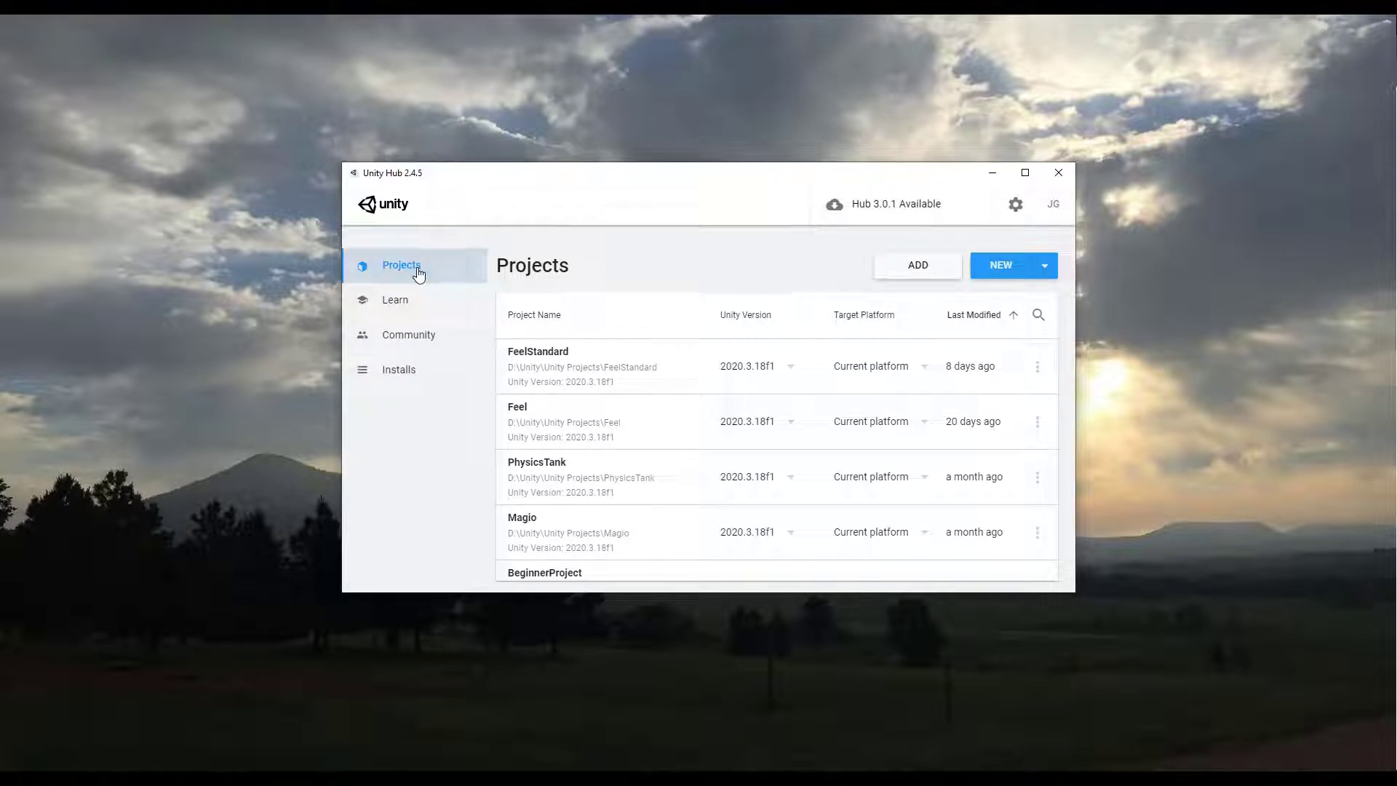
pyautogui.click(1012, 269)
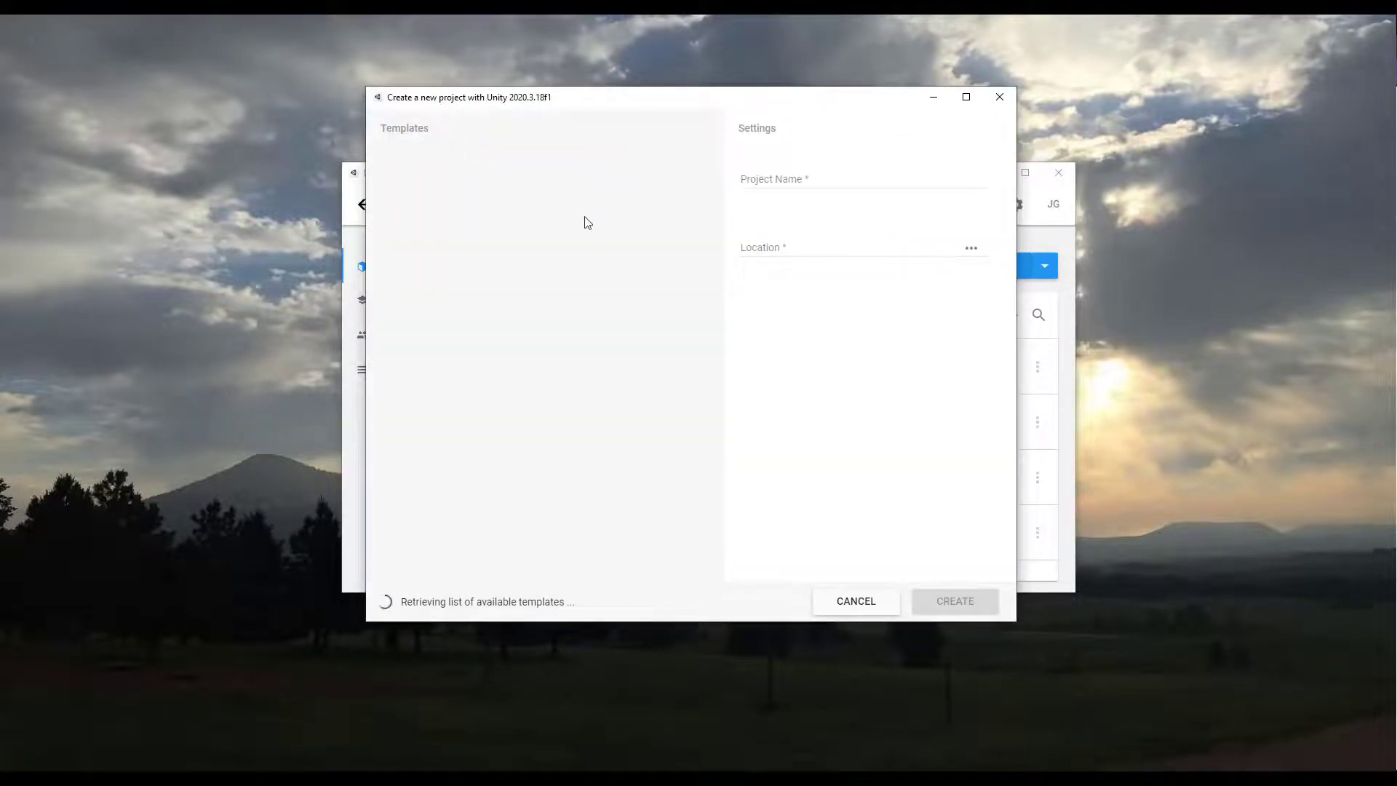
pyautogui.click(892, 175)
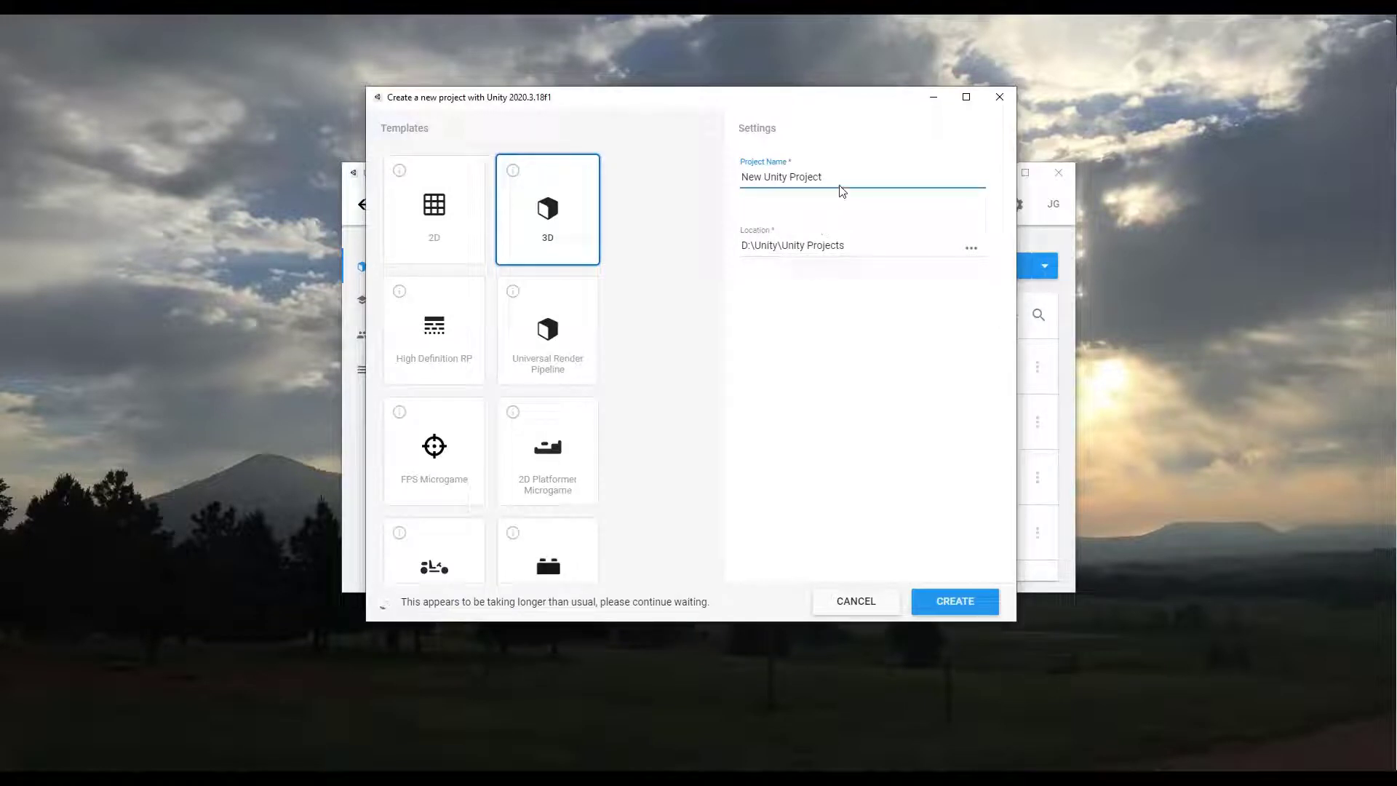
pyautogui.moveTo(836, 188); pyautogui.dragTo(658, 178)
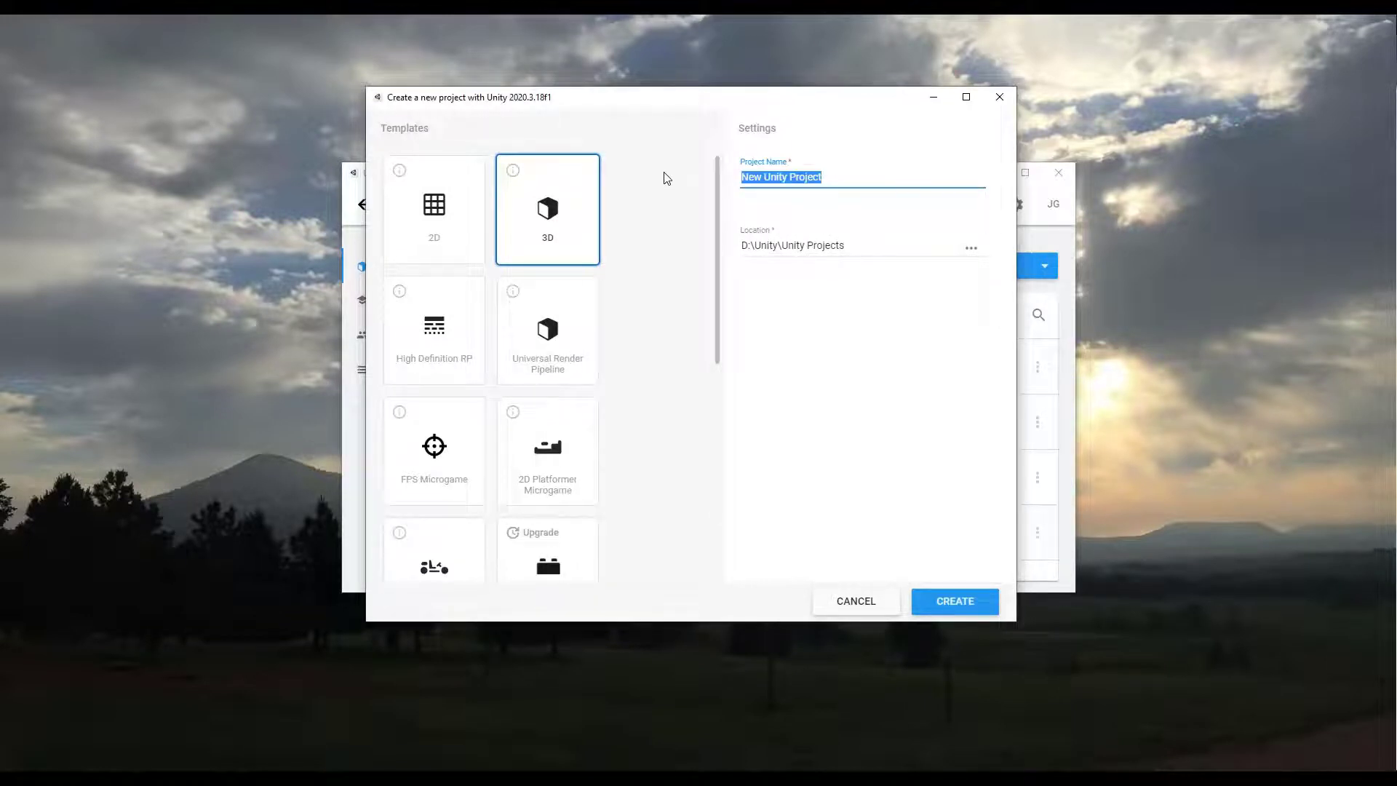
pyautogui.write('ShowcaseRoom')
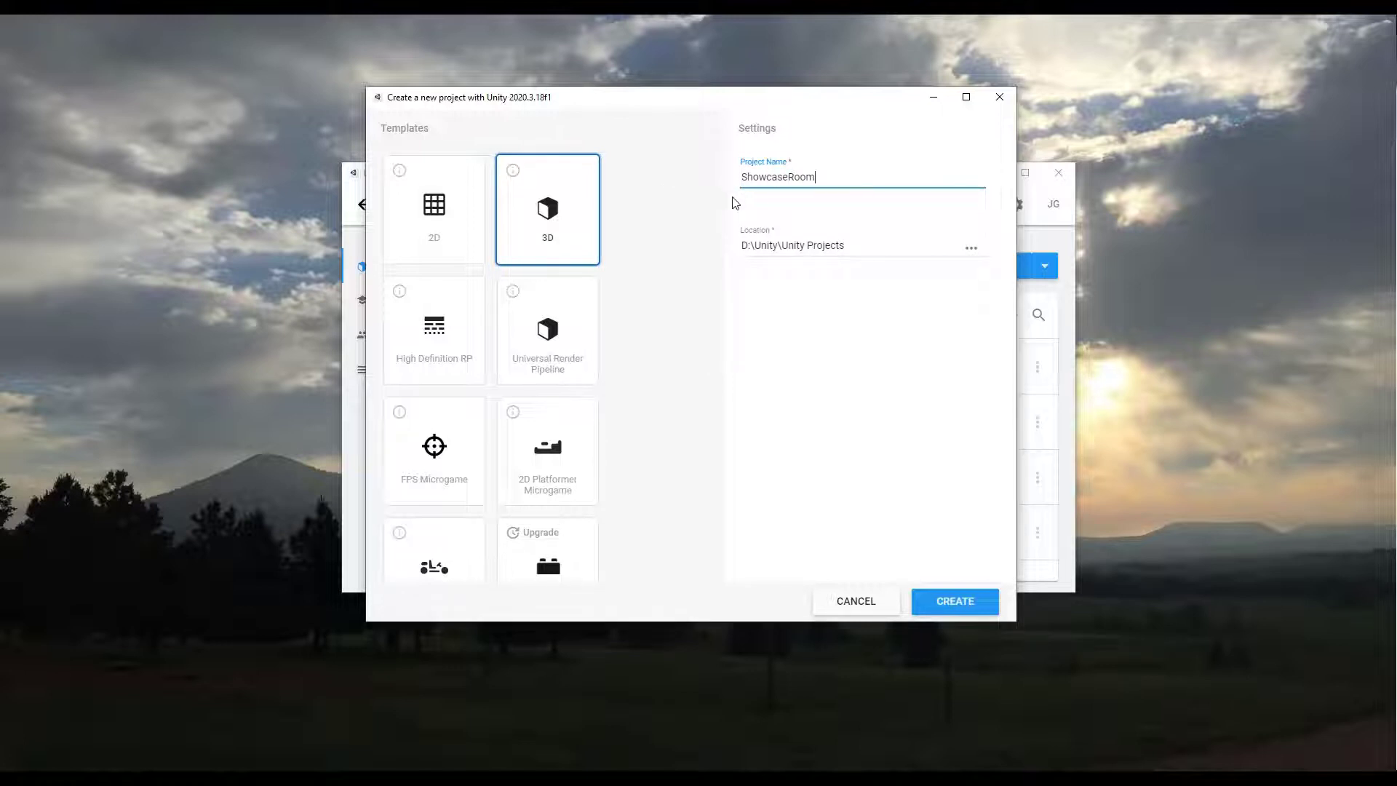
pyautogui.click(549, 334)
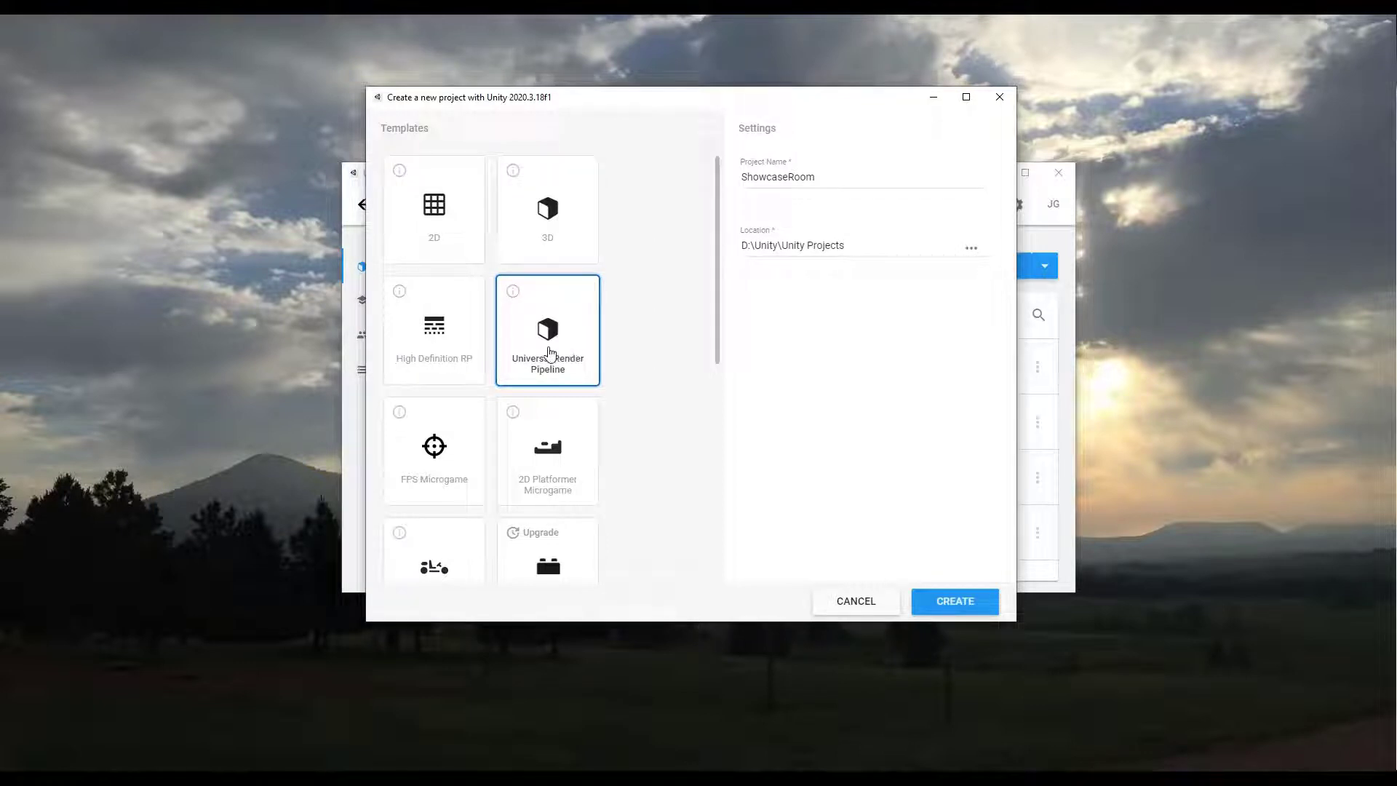
pyautogui.click(944, 603)
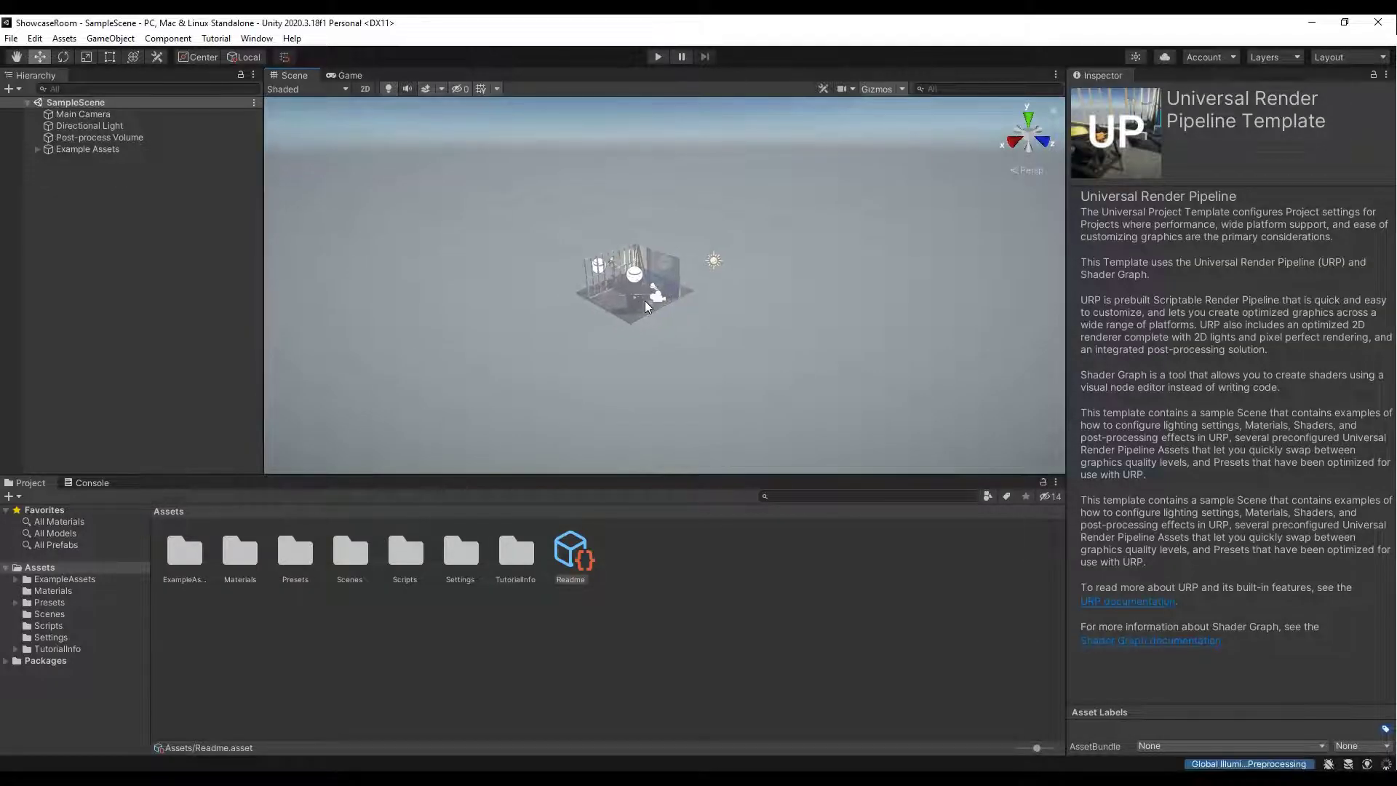
# Create a new scene containing just a main camera and a directional light in place of the sample scene
pyautogui.press('w')
pyautogui.moveTo(648, 306); pyautogui.dragTo(598, 281, button='right')
pyautogui.click(11, 39)
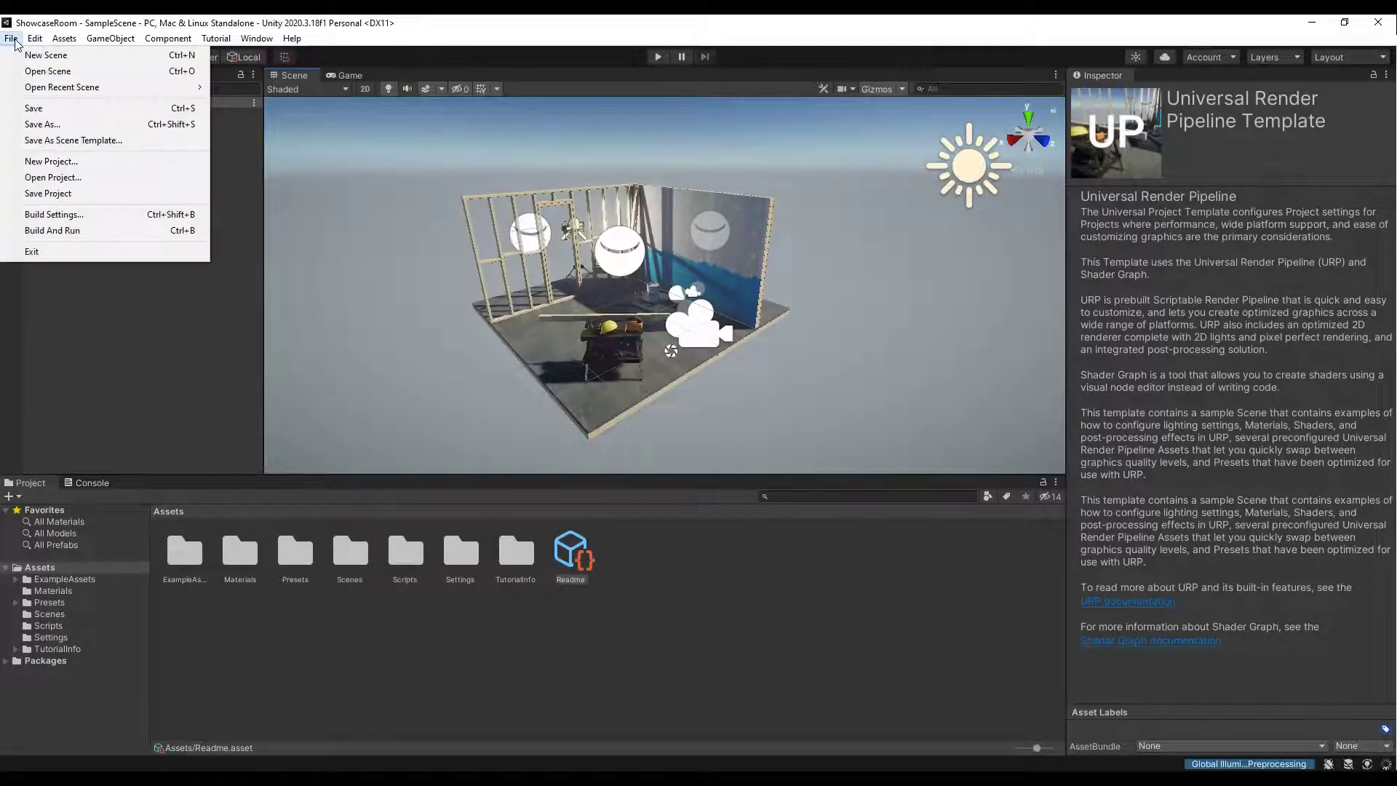
pyautogui.click(26, 57)
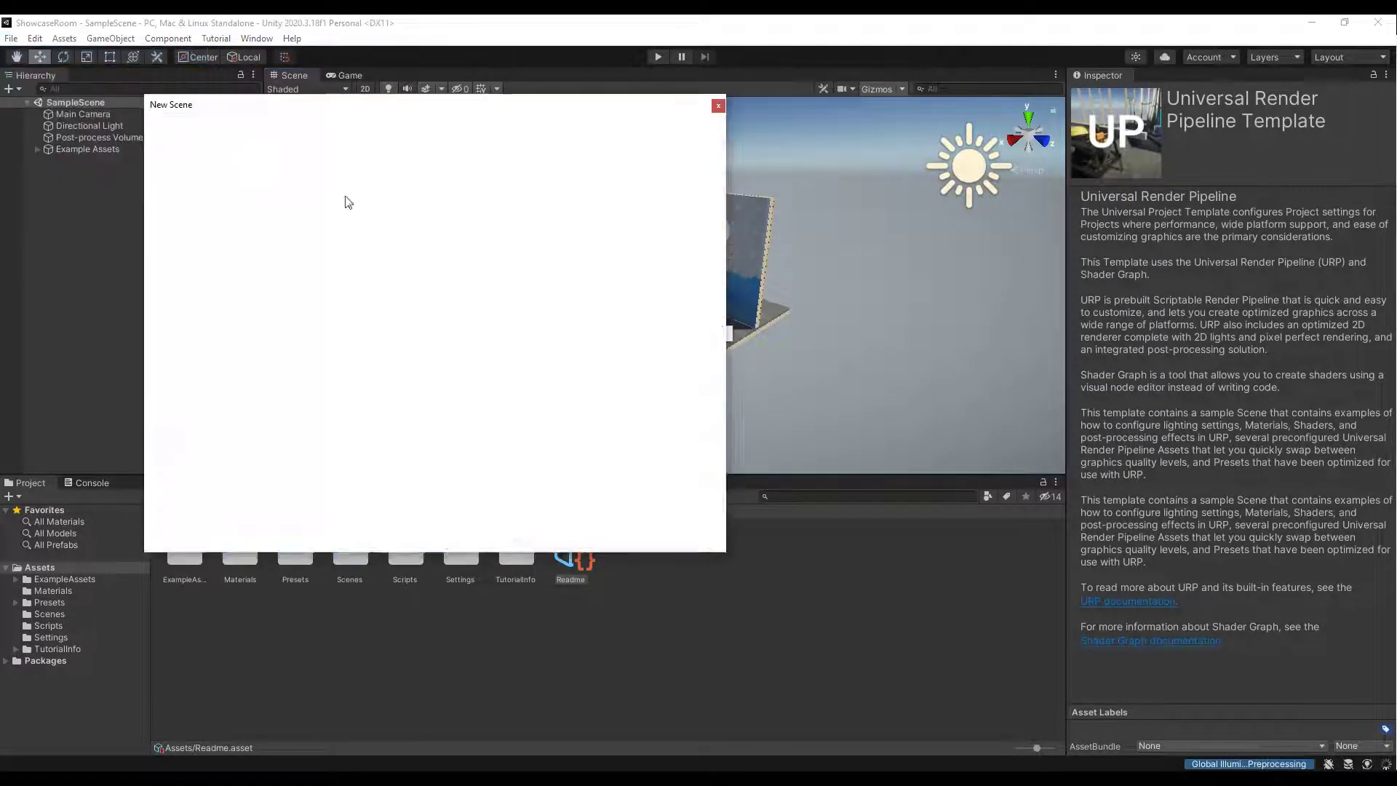
pyautogui.doubleClick(357, 200)
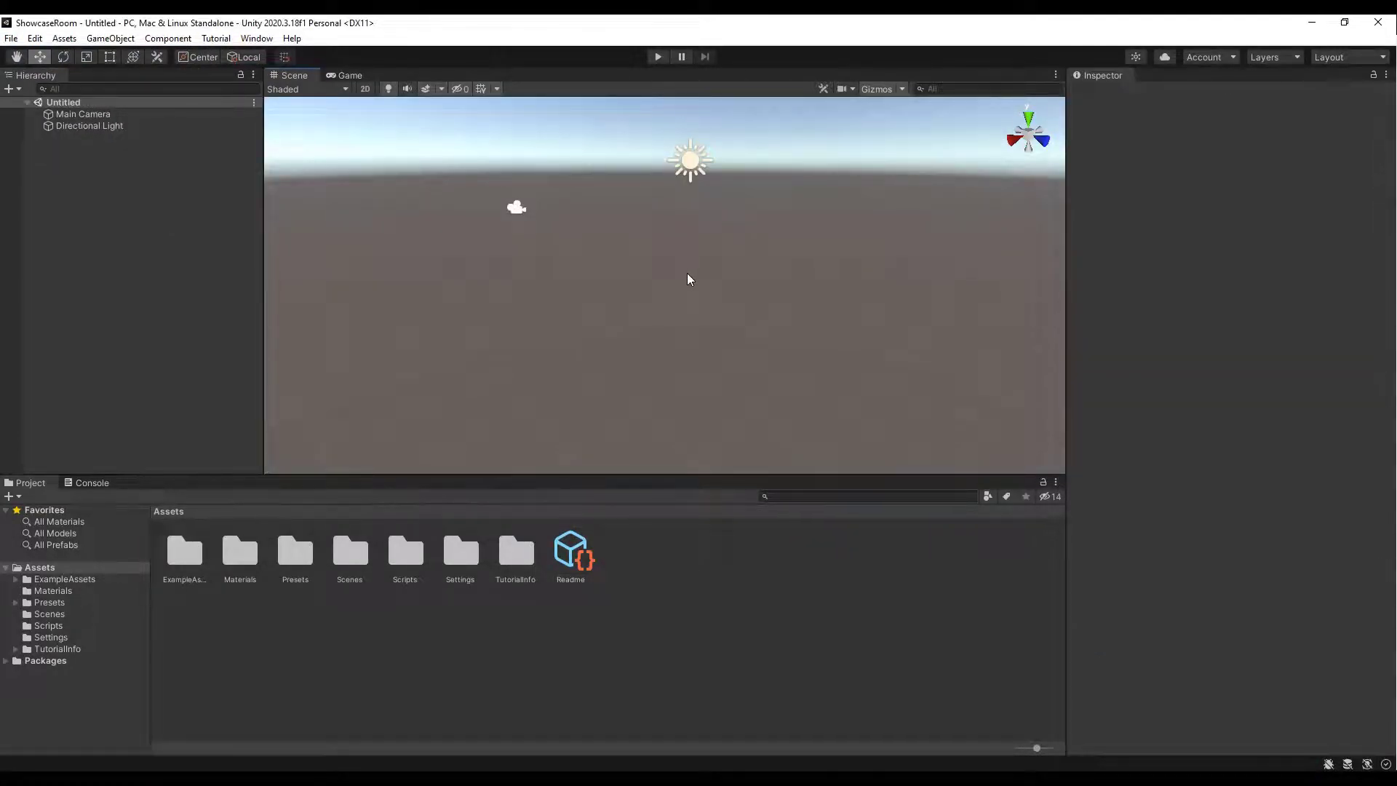
# Open the Package Manager and list the packages from the Unity Registry
pyautogui.click(257, 41)
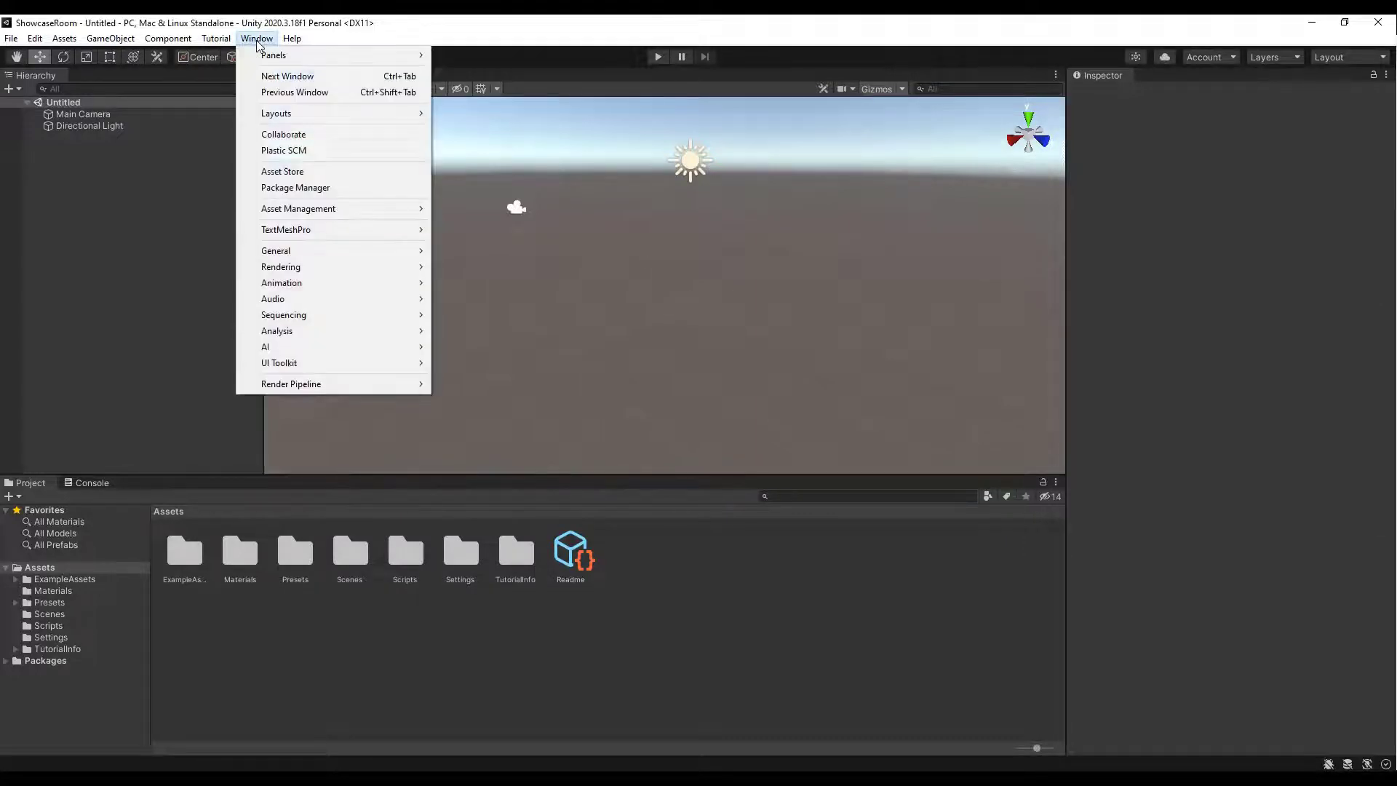
pyautogui.click(336, 189)
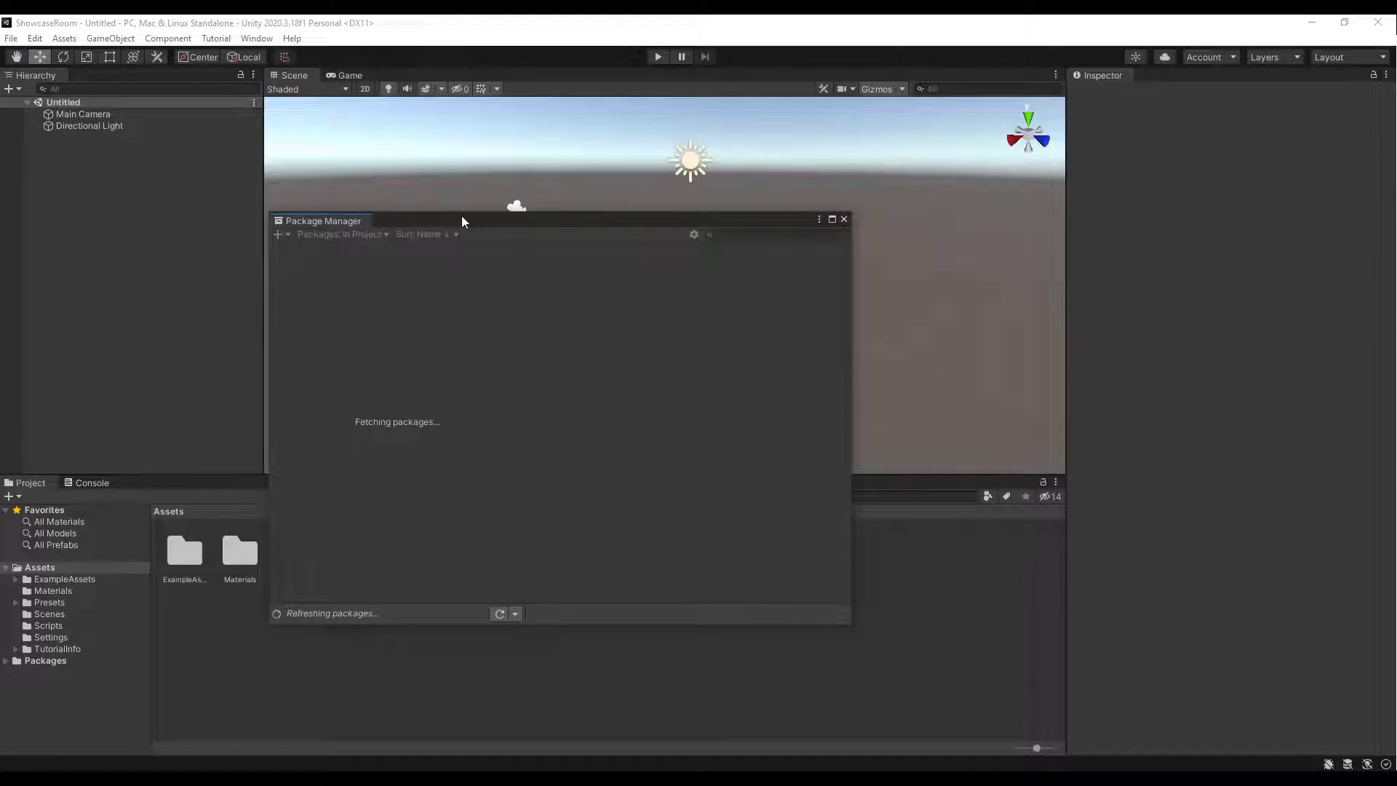
pyautogui.moveTo(520, 226); pyautogui.dragTo(541, 192)
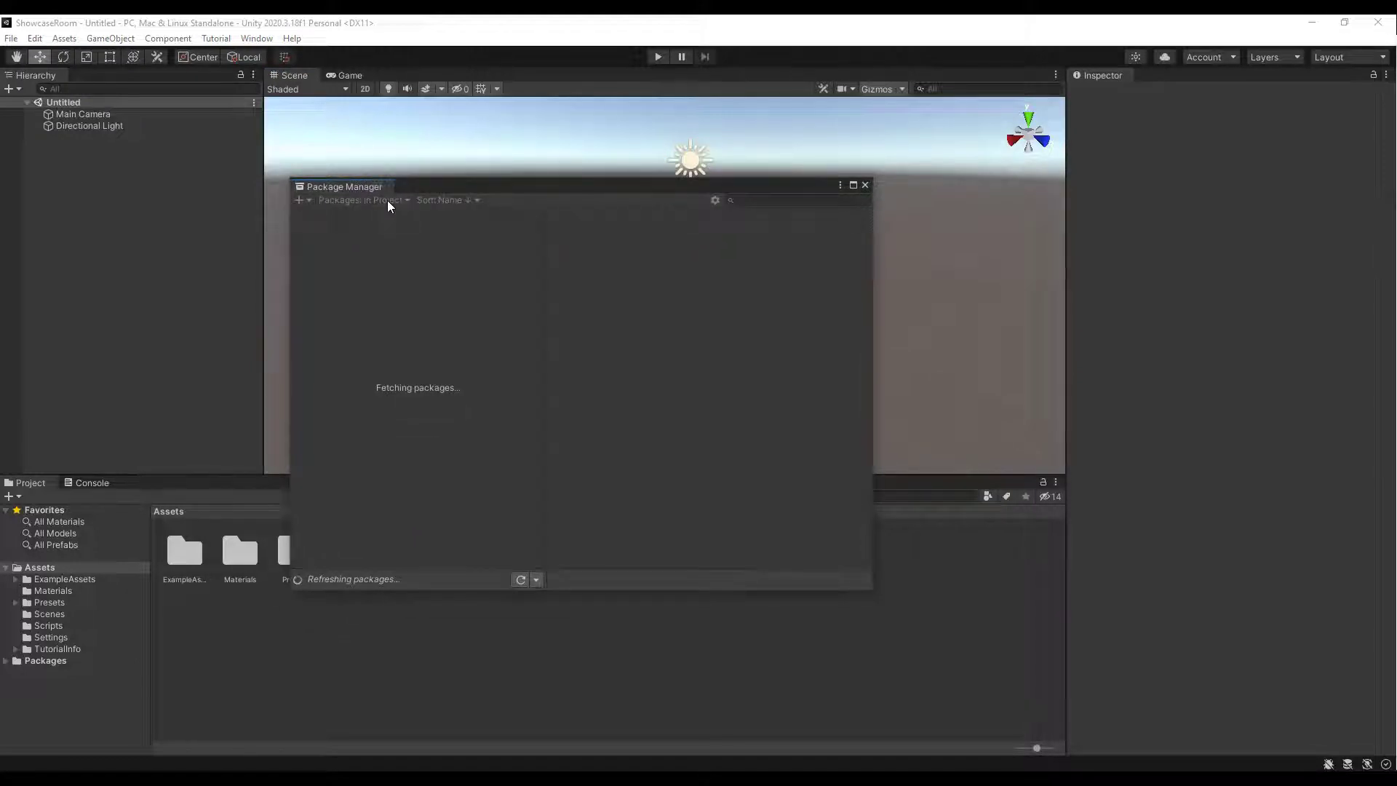
pyautogui.click(385, 202)
pyautogui.click(372, 218)
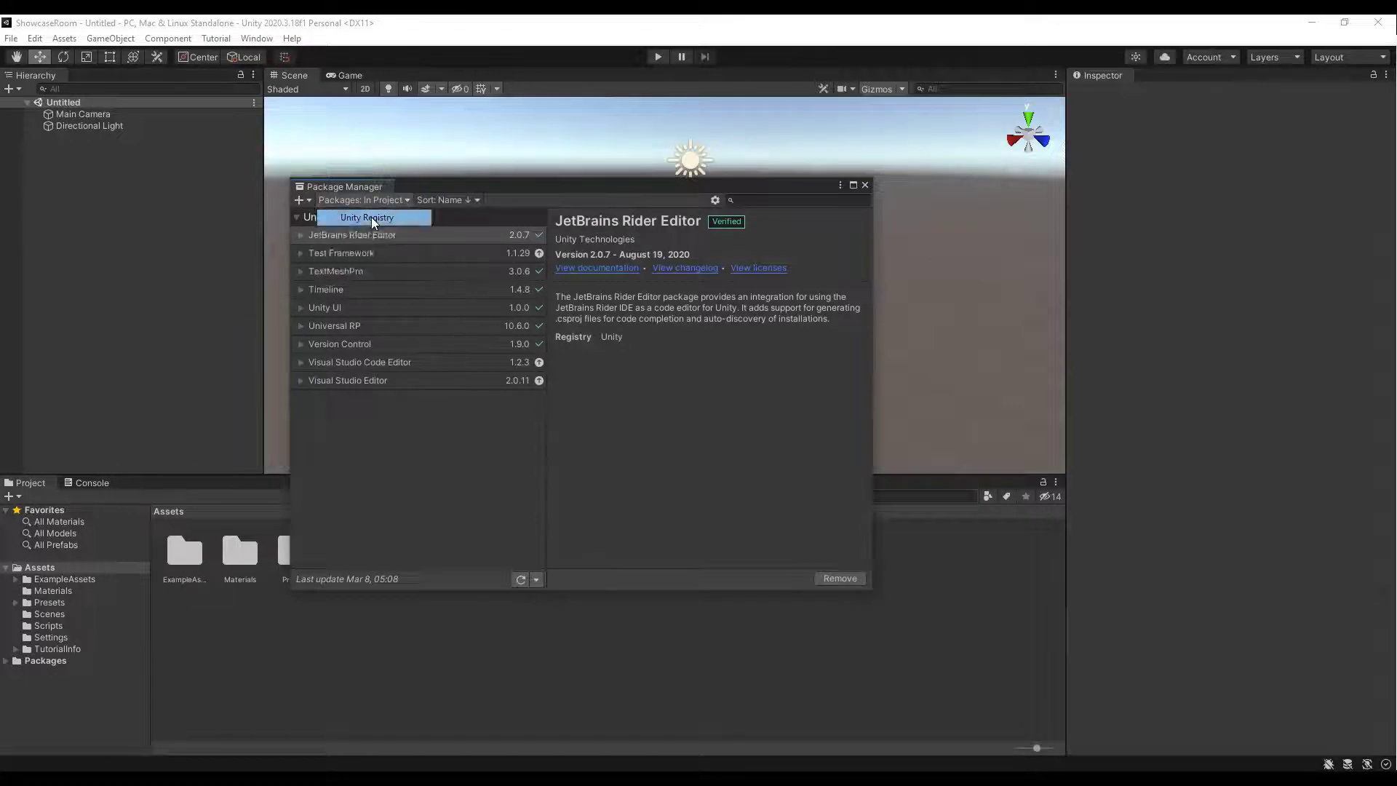
# Install the ProBuilder package, version 4.5.2, into the project
pyautogui.scroll(-5, 430, 374)
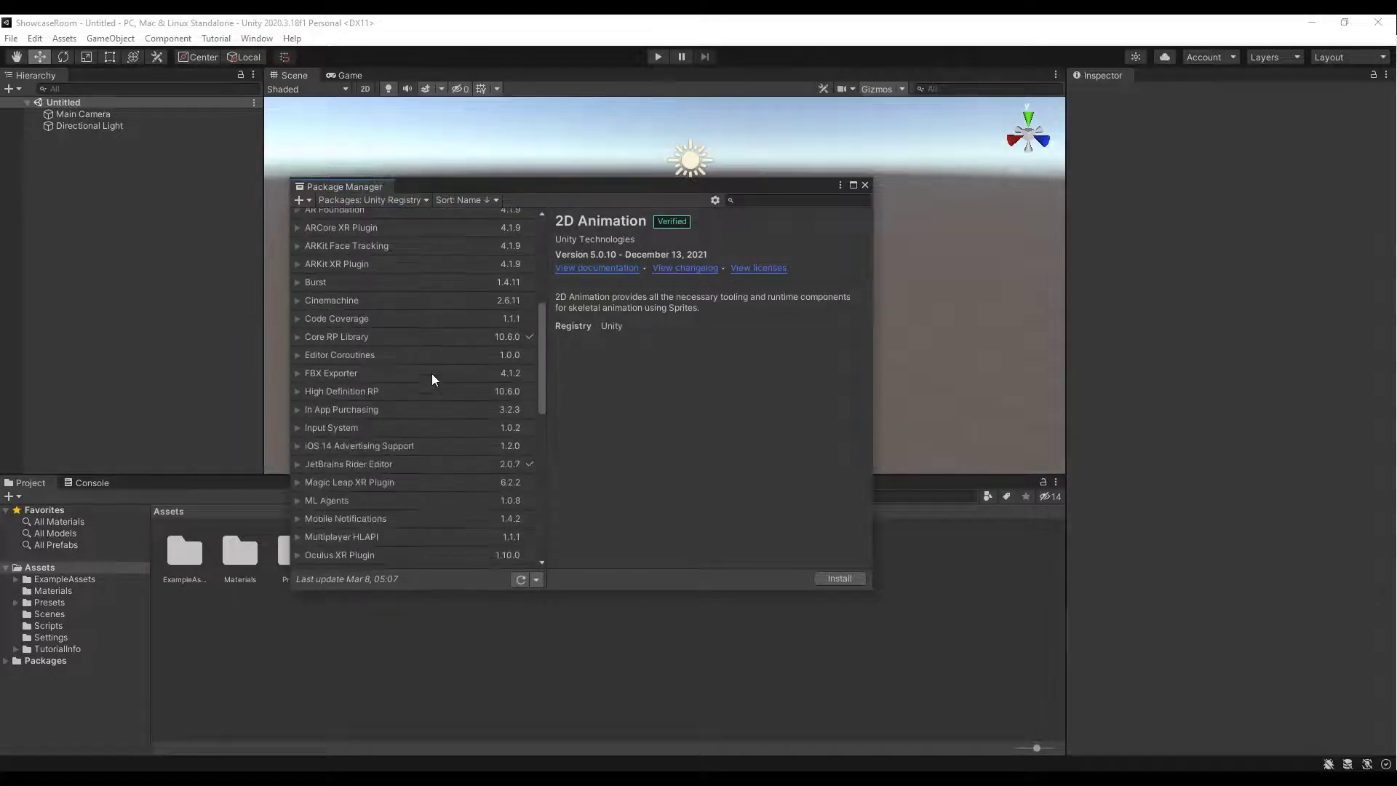
pyautogui.scroll(-2, 395, 402)
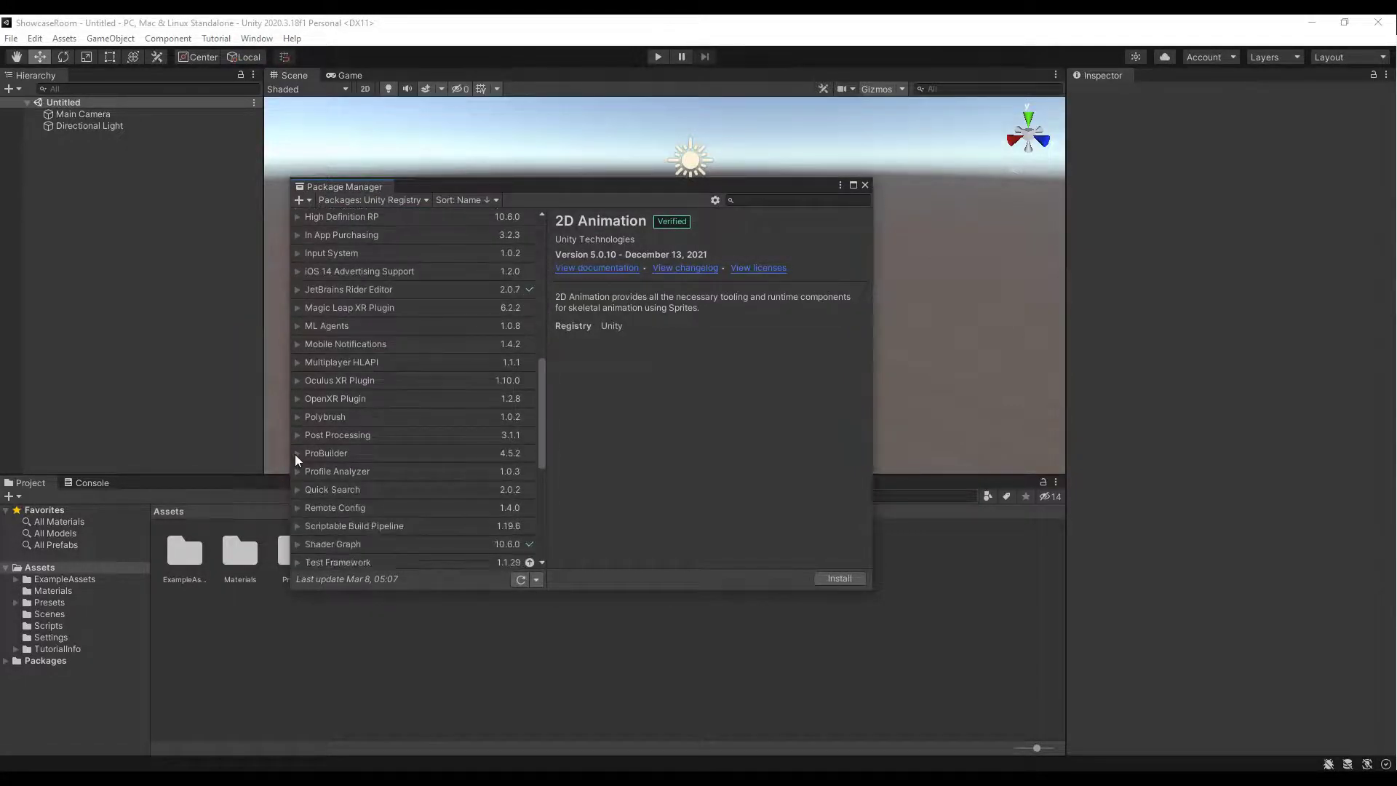
pyautogui.click(296, 454)
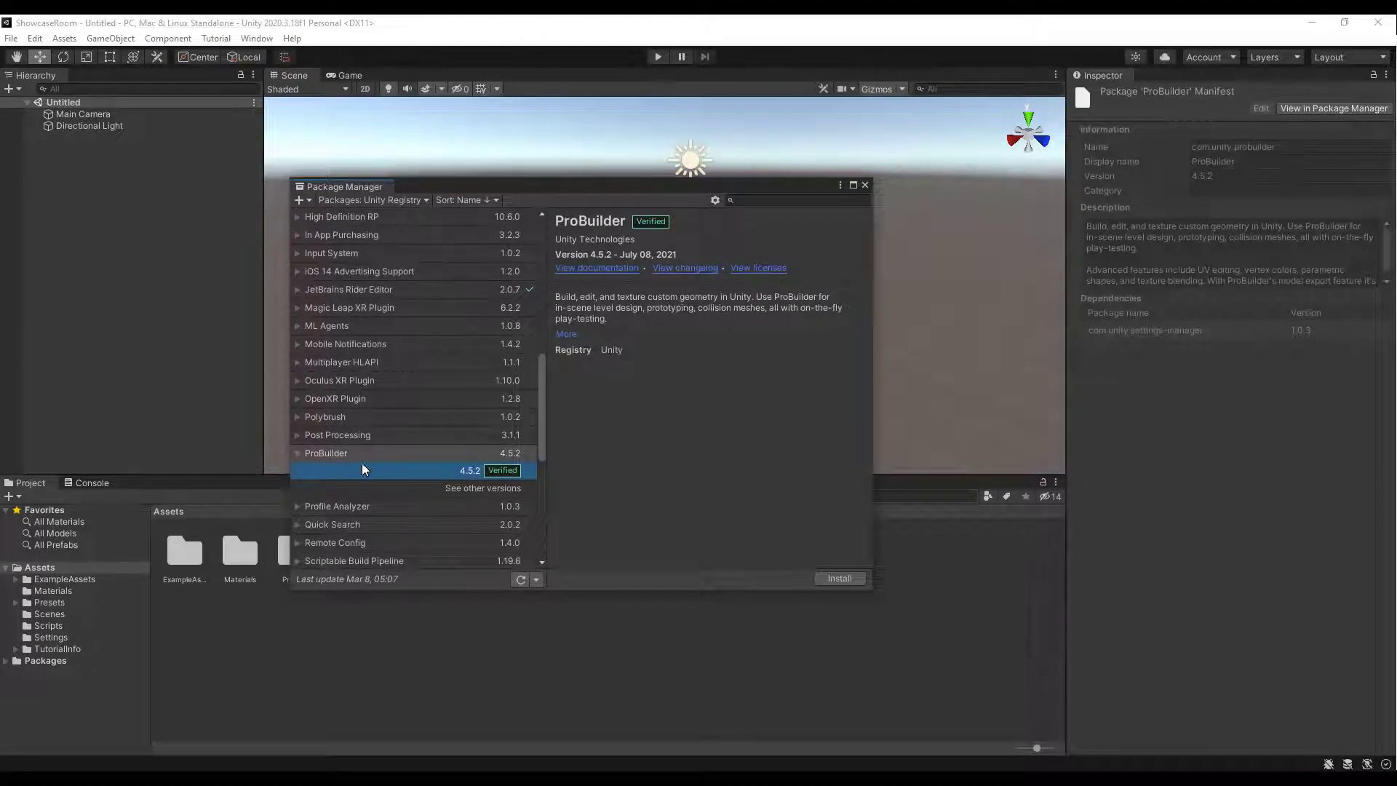
pyautogui.click(841, 580)
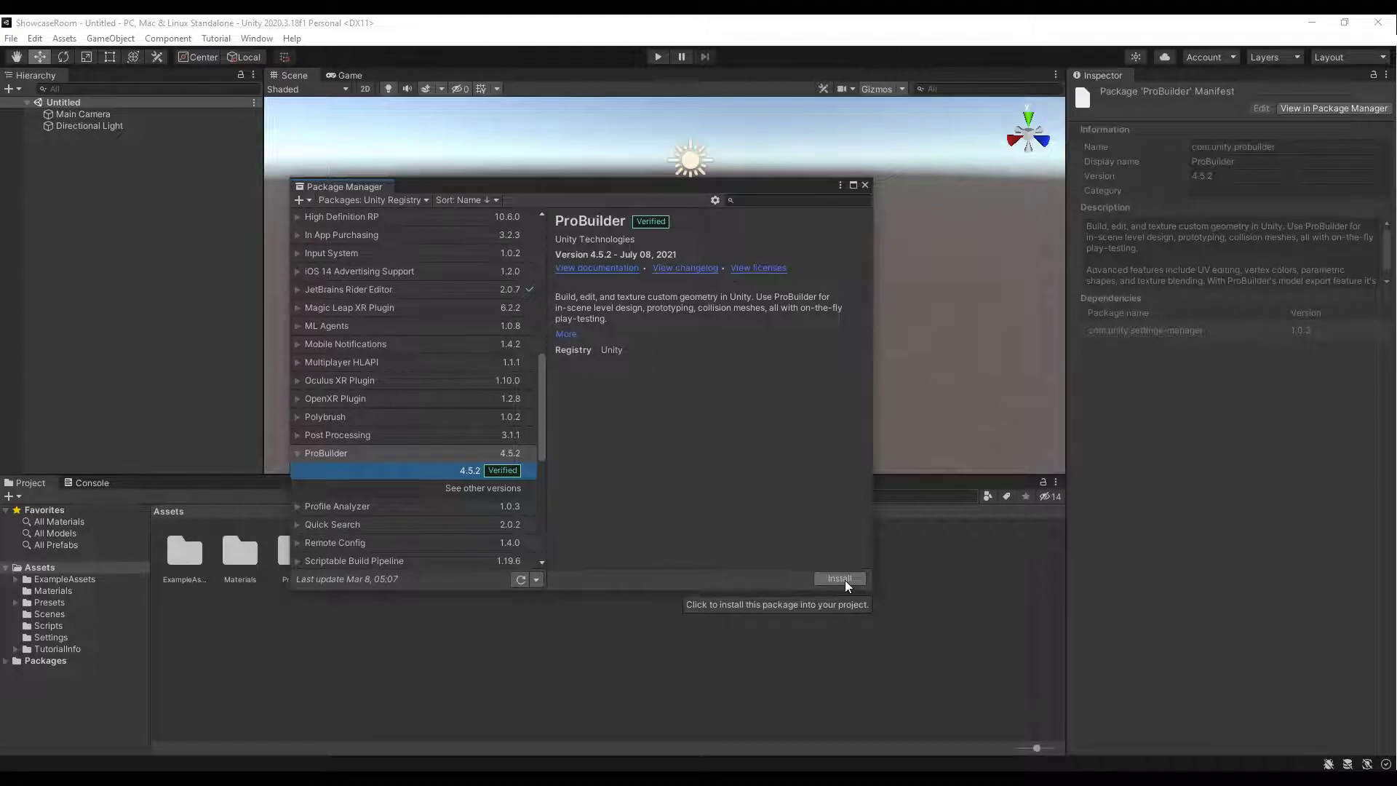
pyautogui.click(842, 579)
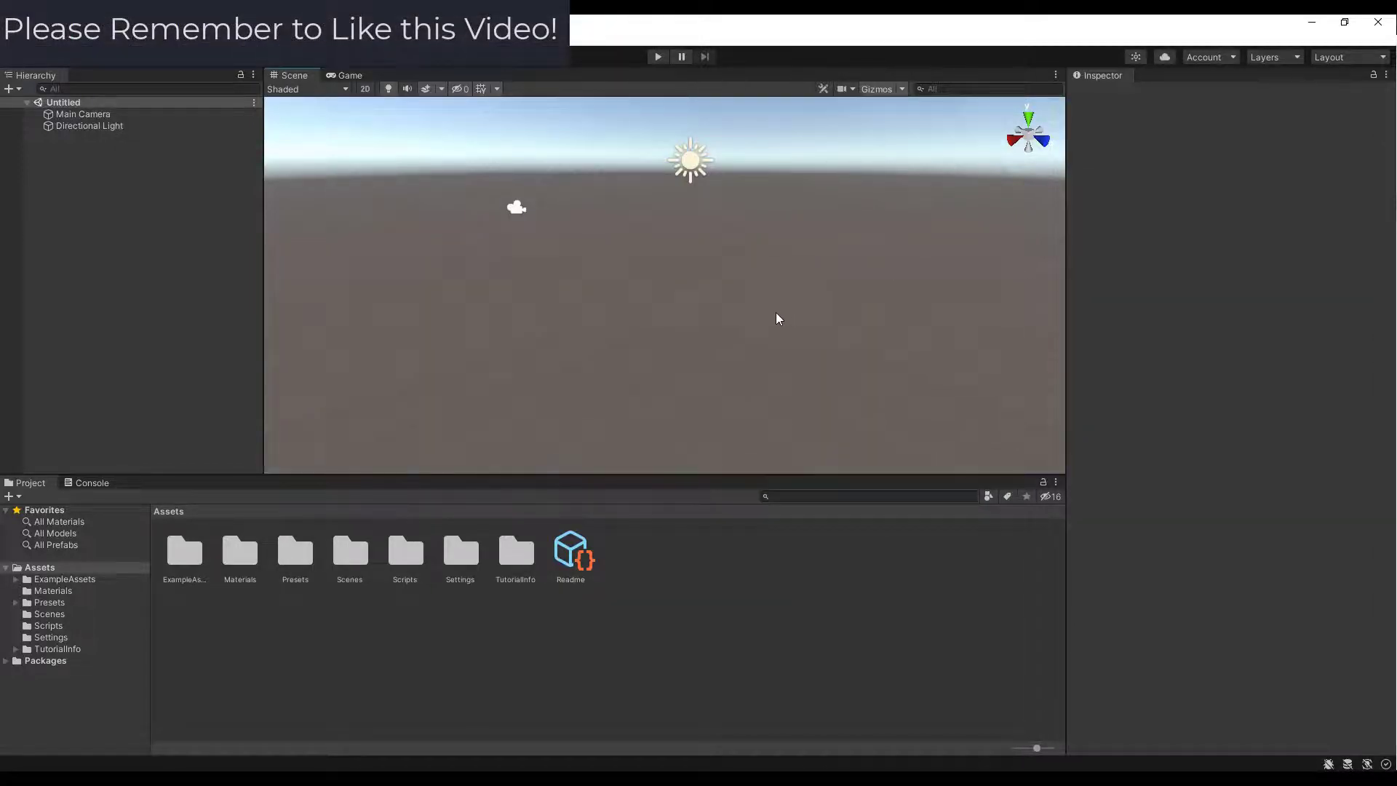
# Open the ProBuilder window, place it over the Hierarchy and make it tall enough to show all its tools
pyautogui.click(286, 38)
pyautogui.moveTo(250, 38)
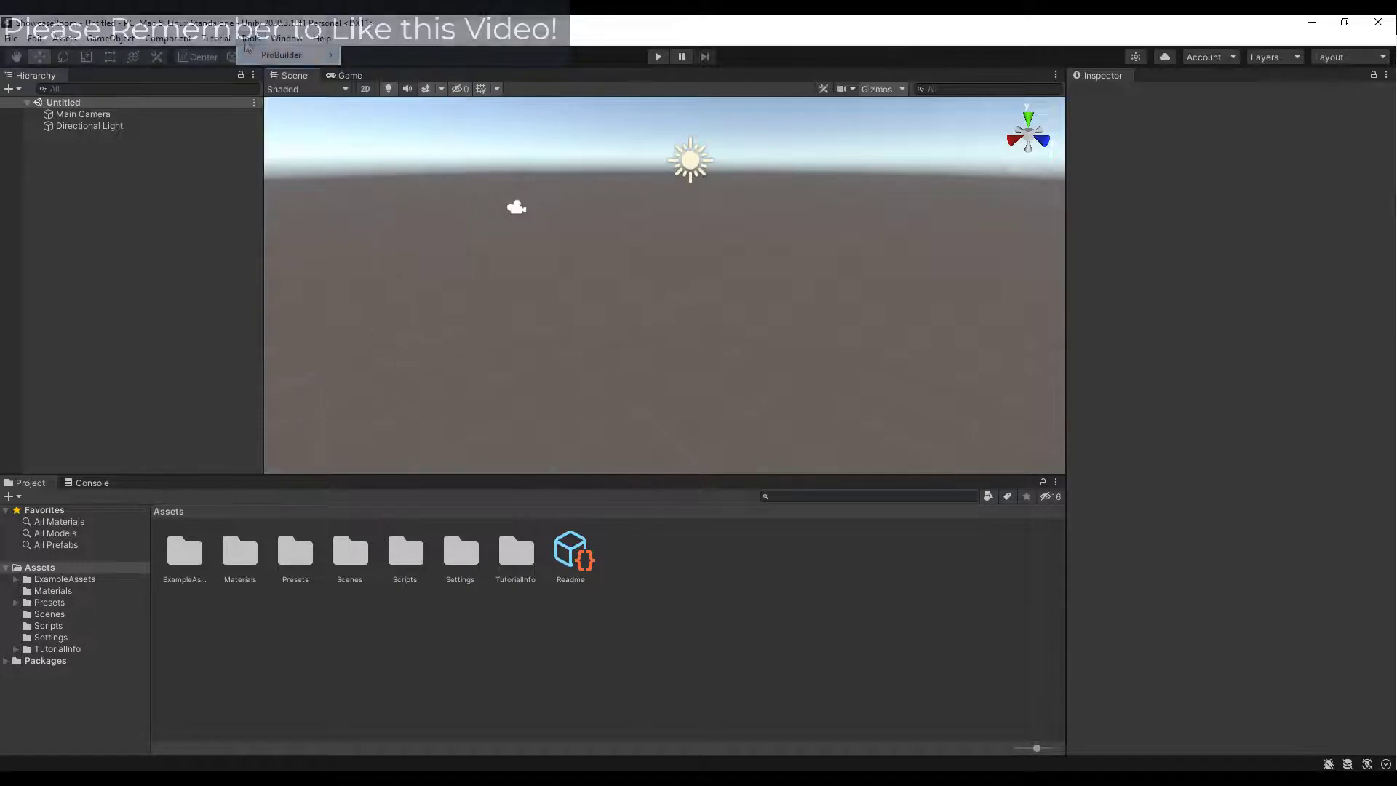
pyautogui.moveTo(286, 58)
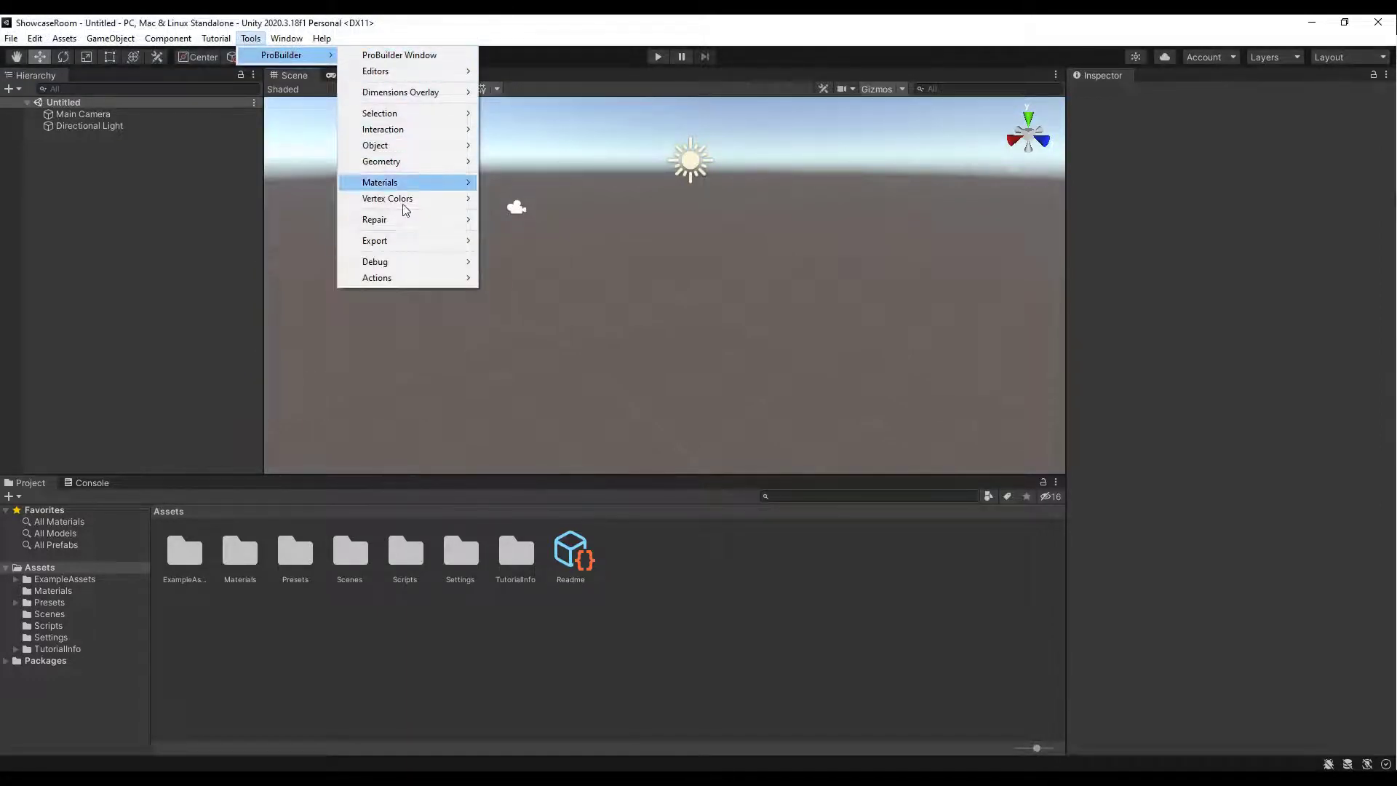
pyautogui.click(405, 56)
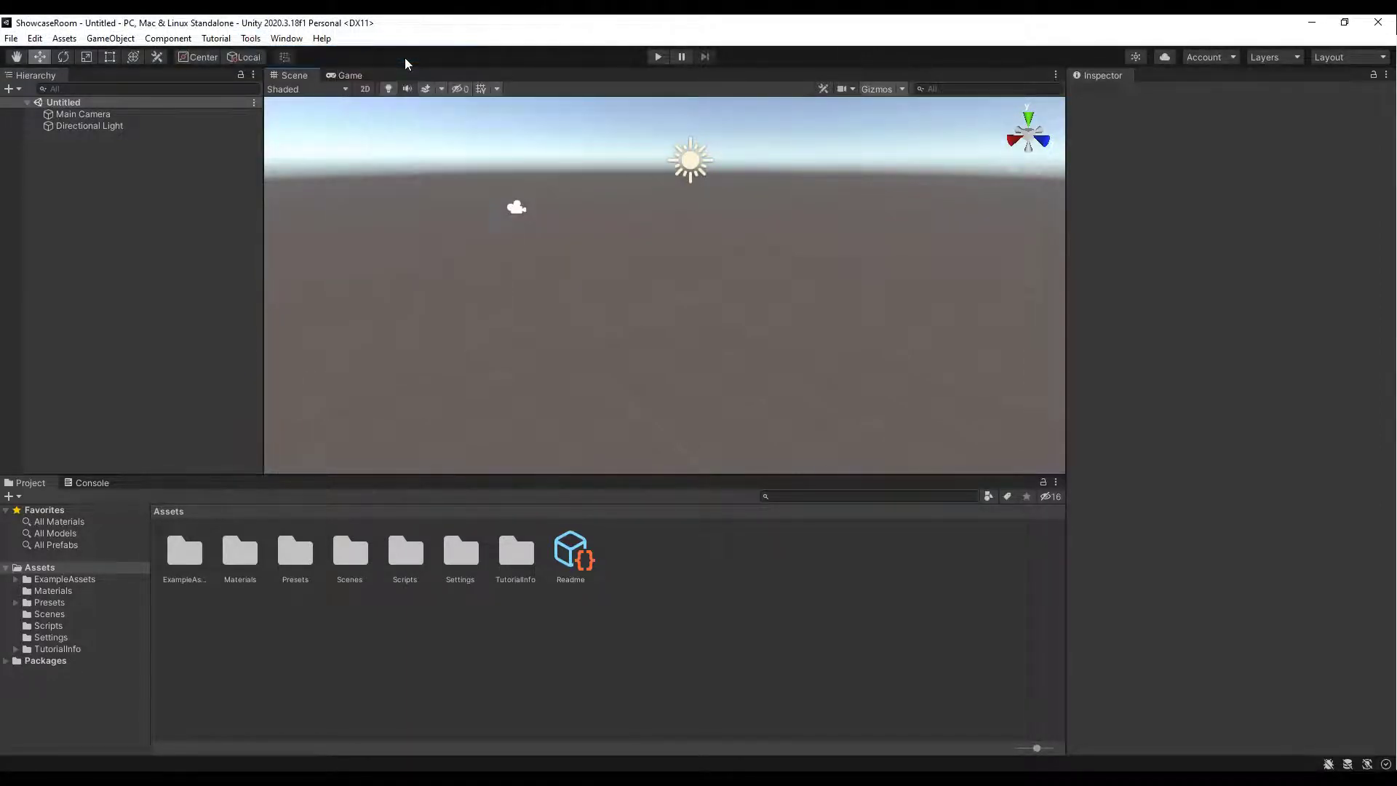
pyautogui.moveTo(1337, 113); pyautogui.dragTo(144, 143)
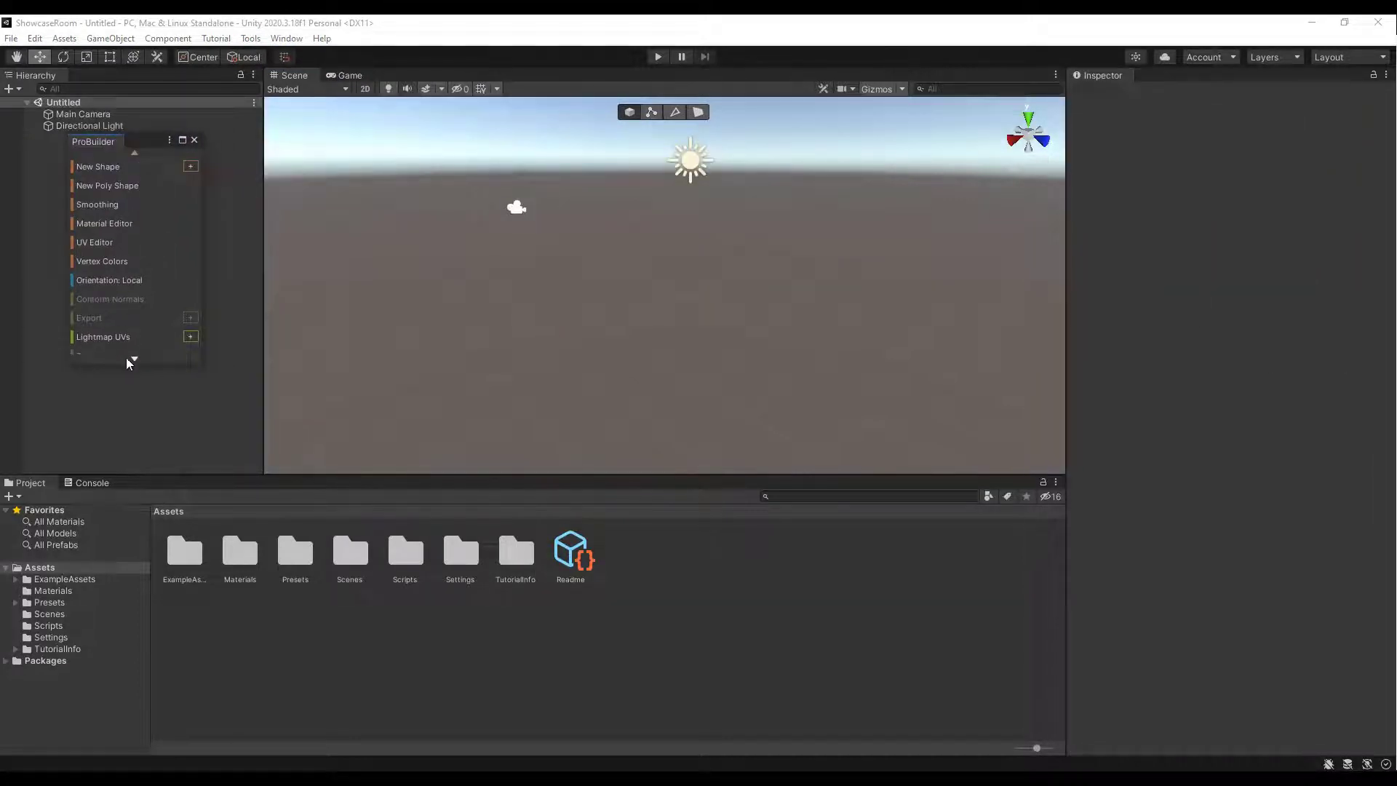
pyautogui.moveTo(170, 364); pyautogui.dragTo(158, 624)
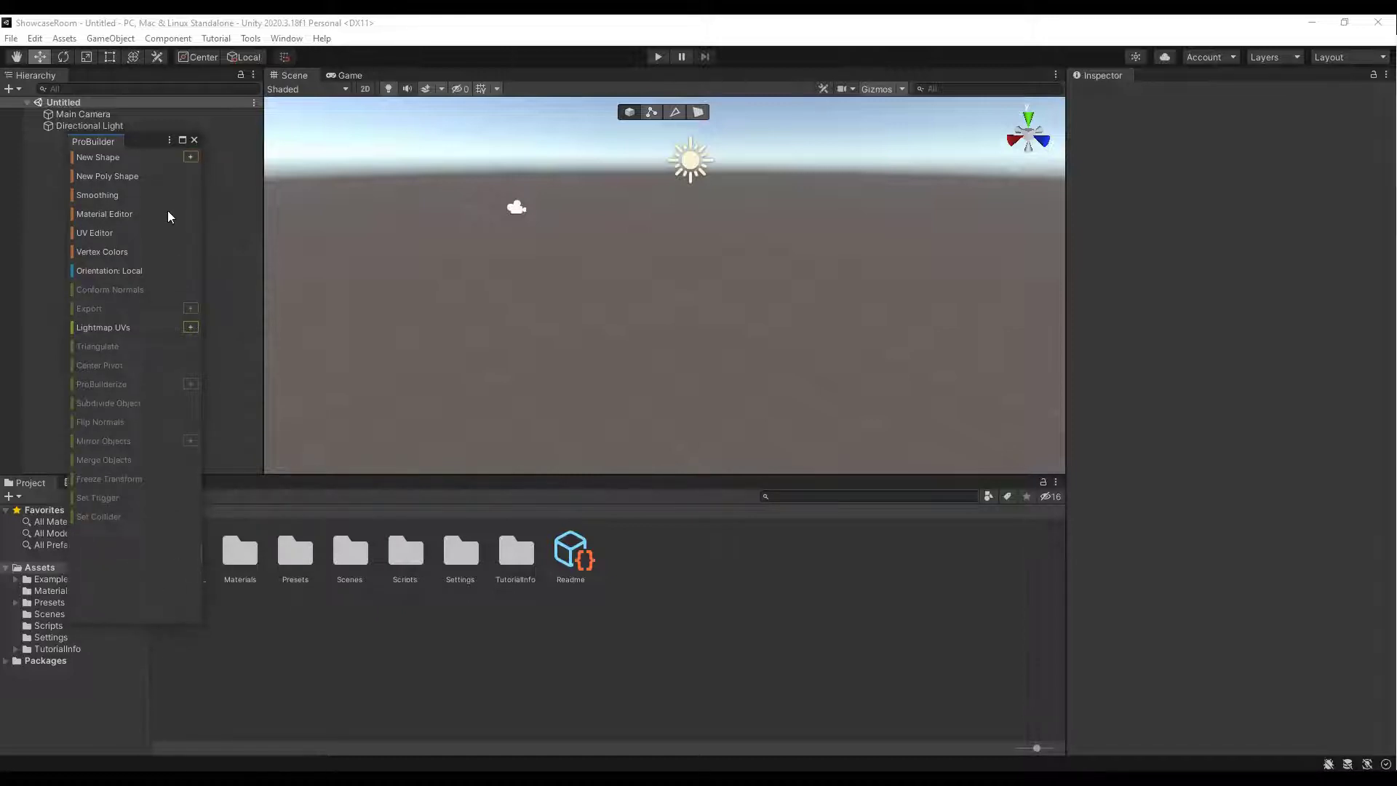
# Try the ProBuilder window's icon mode and return it to text mode
pyautogui.click(169, 139)
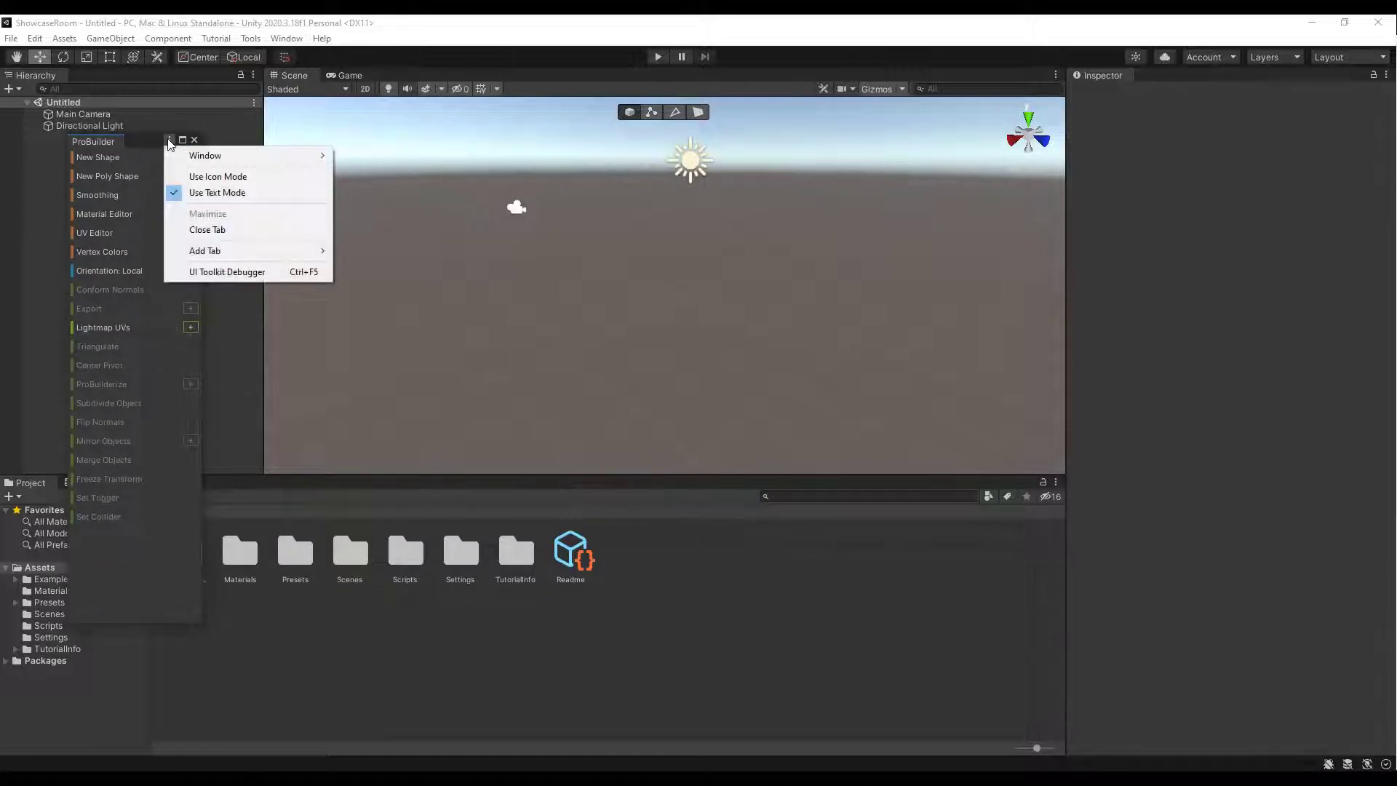
pyautogui.click(222, 182)
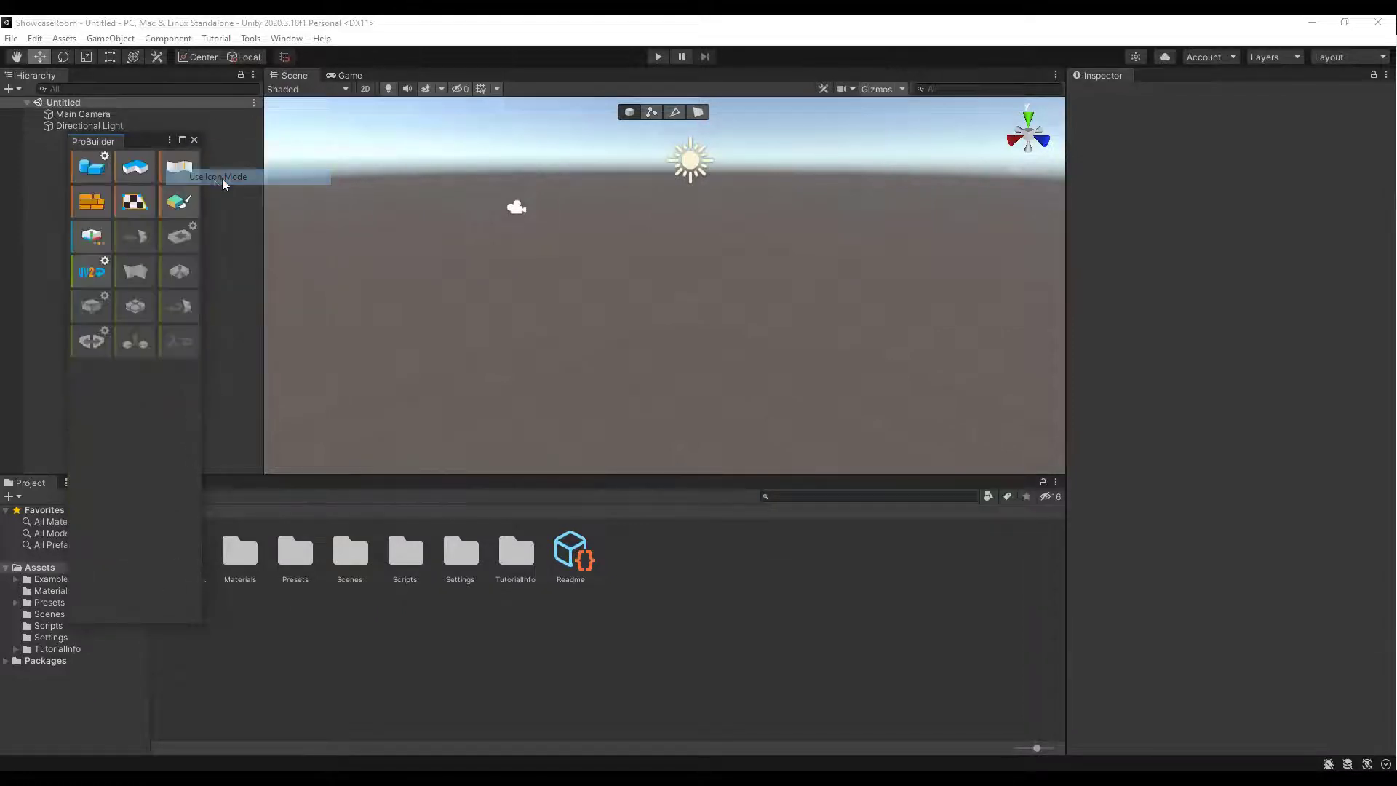
pyautogui.click(169, 139)
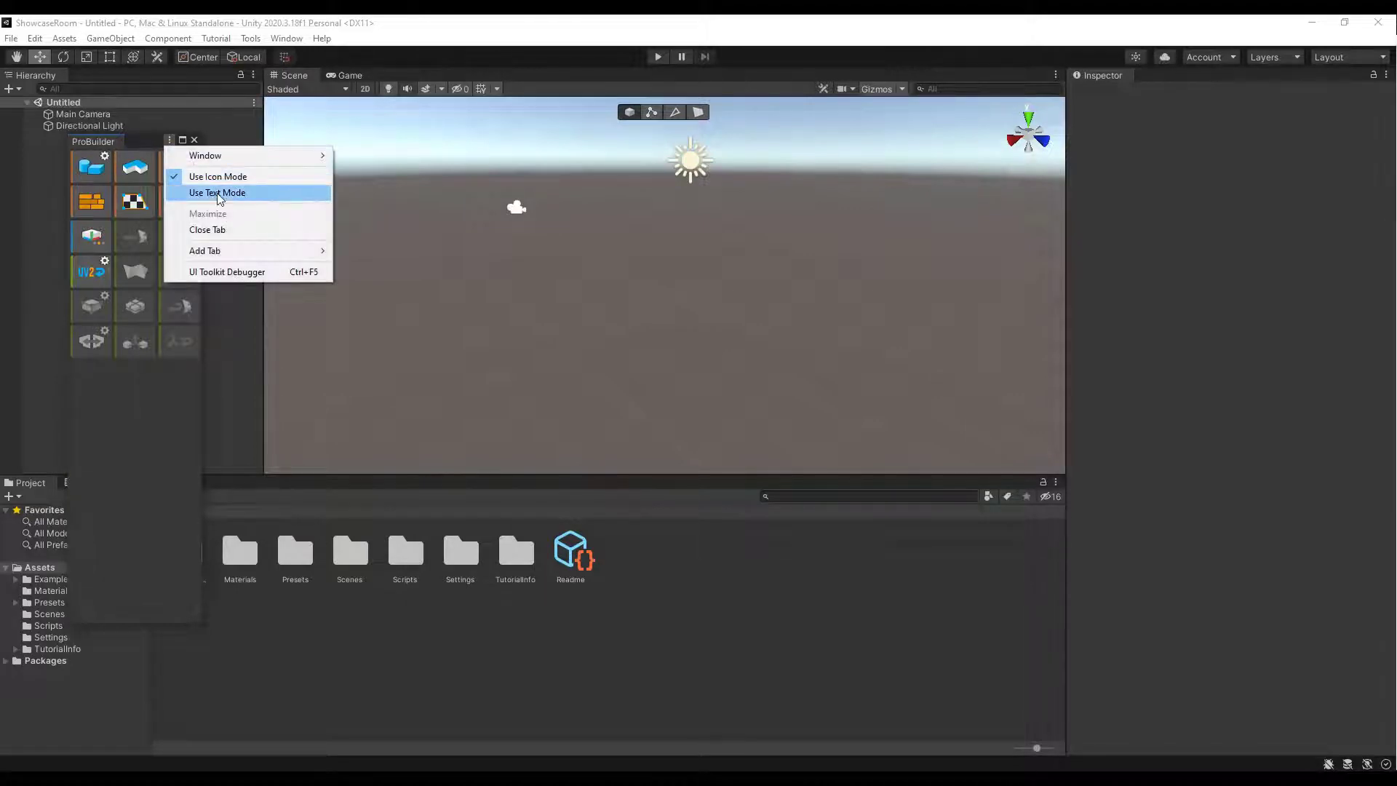
pyautogui.click(172, 194)
pyautogui.click(168, 140)
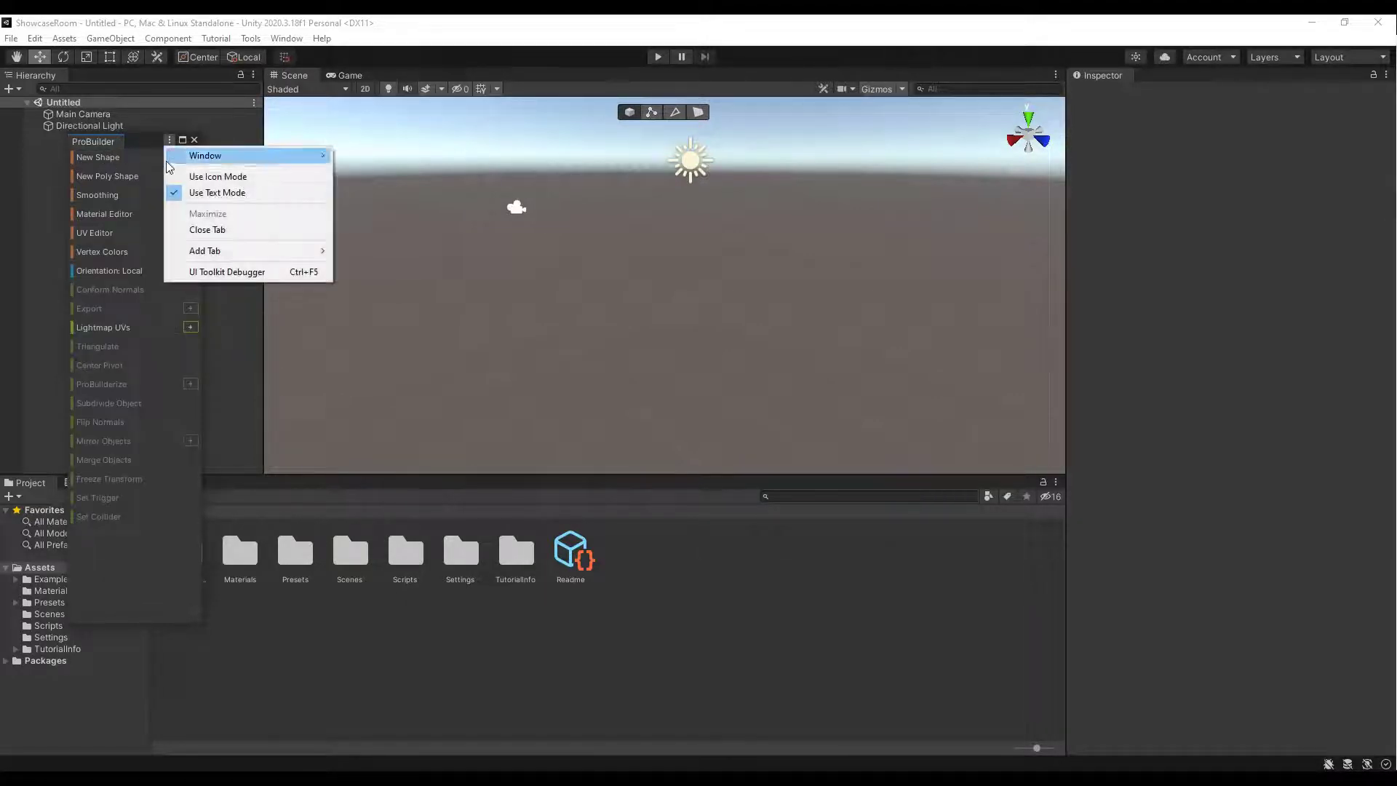
pyautogui.click(188, 176)
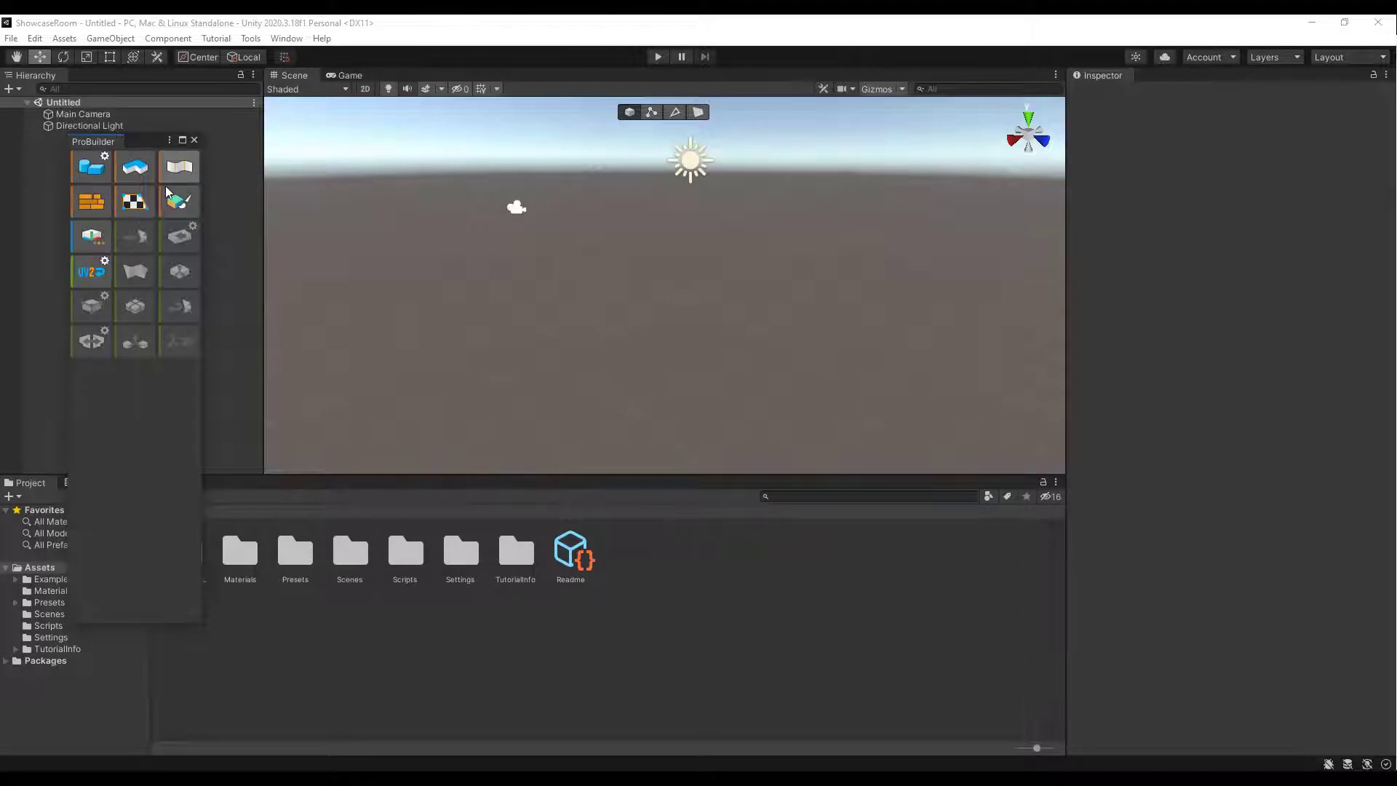
pyautogui.click(169, 140)
pyautogui.click(192, 192)
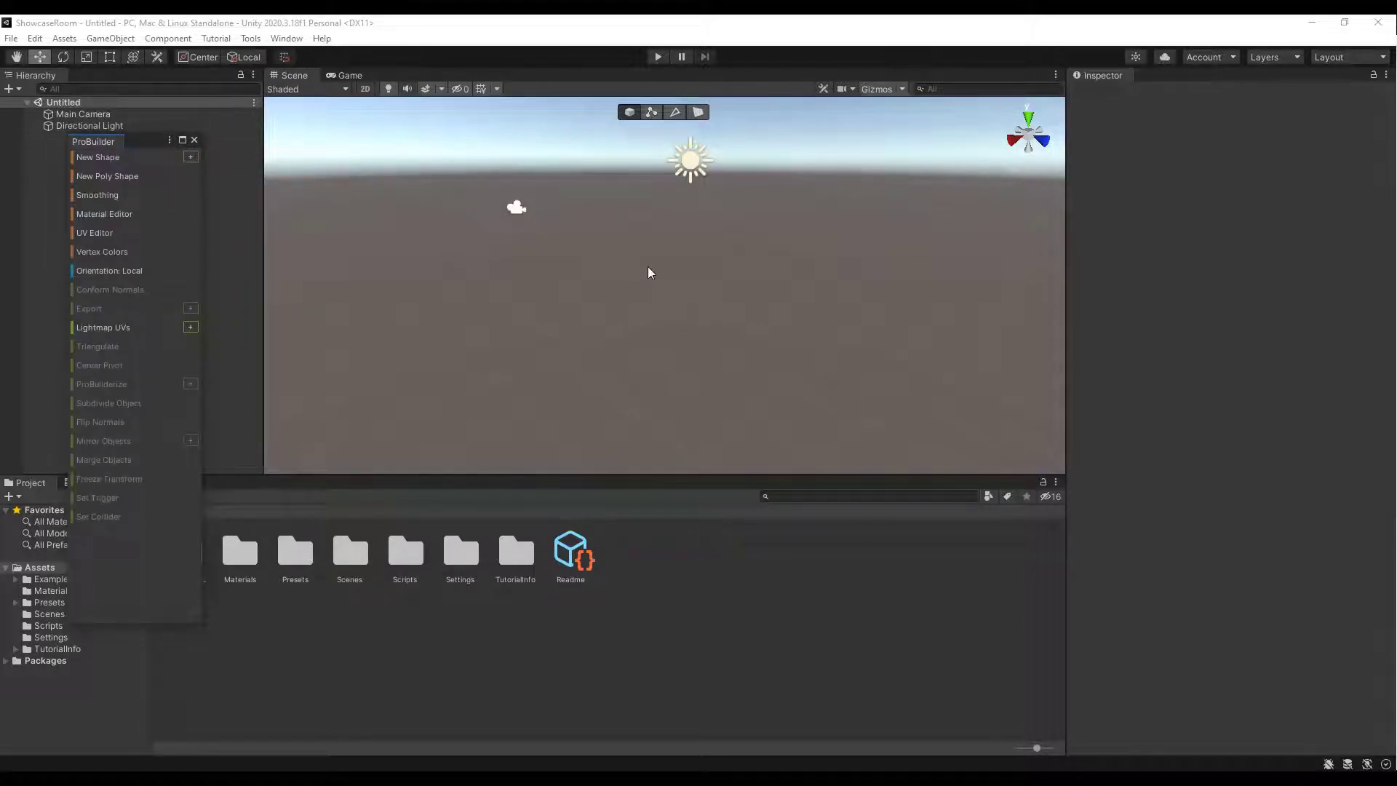
# Start a new ProBuilder shape and set its shape type to Plane
pyautogui.click(190, 159)
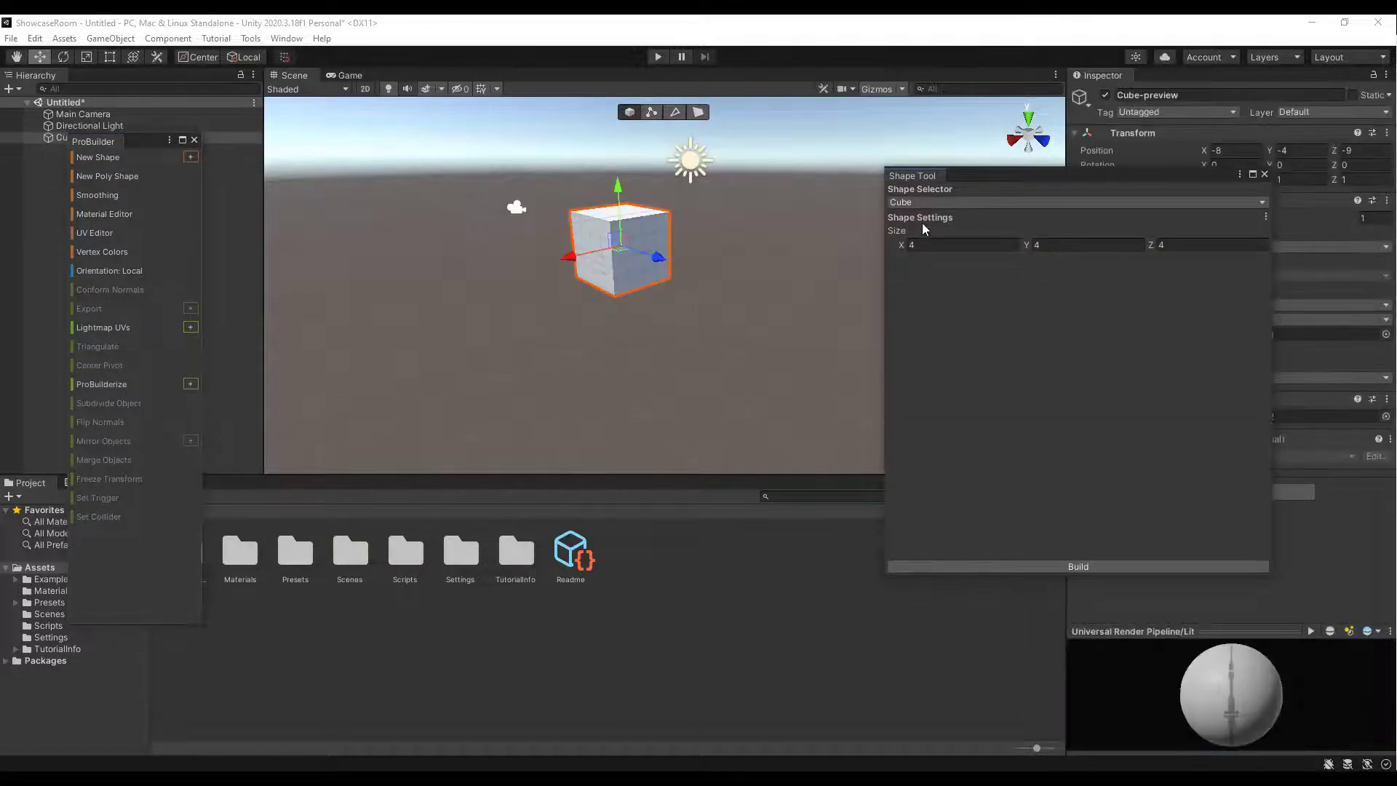
pyautogui.click(958, 204)
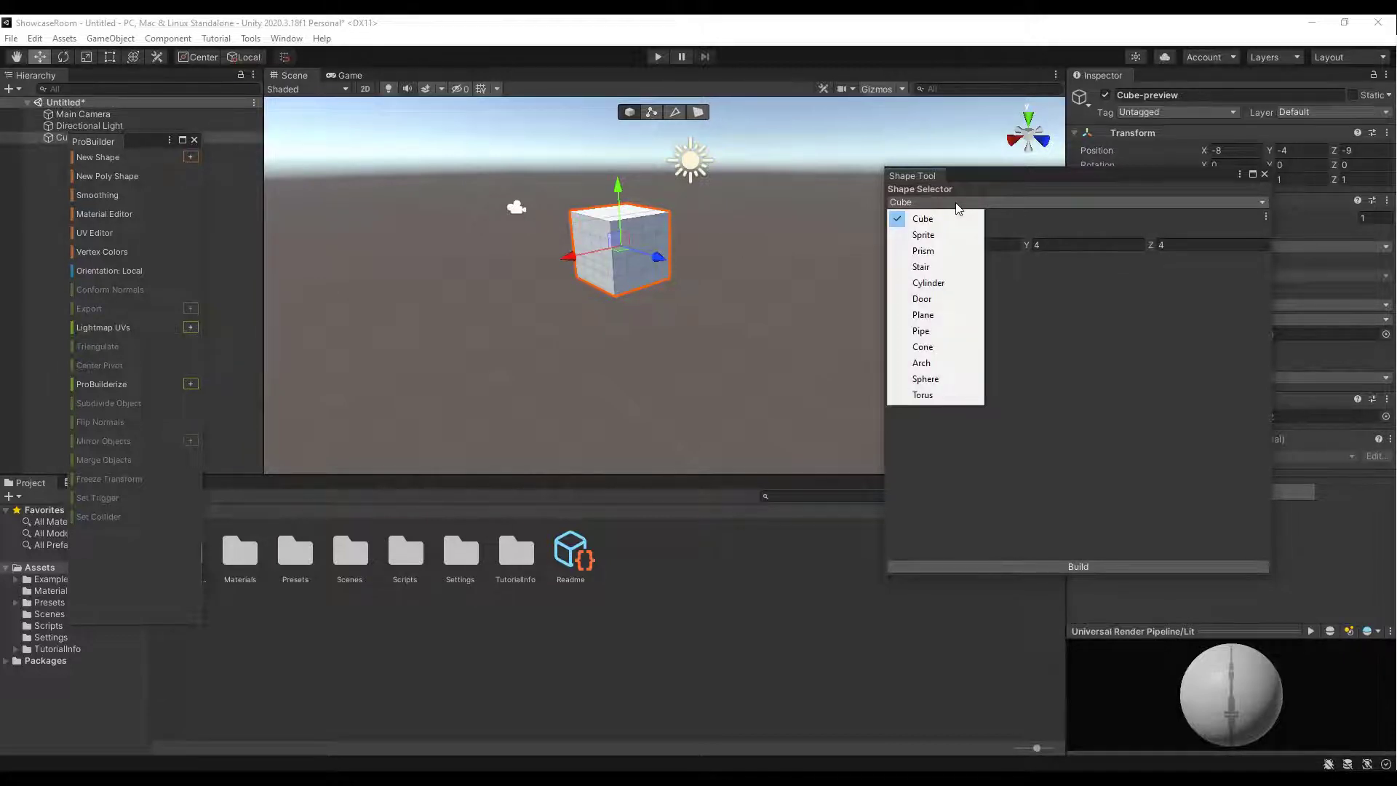
pyautogui.click(943, 315)
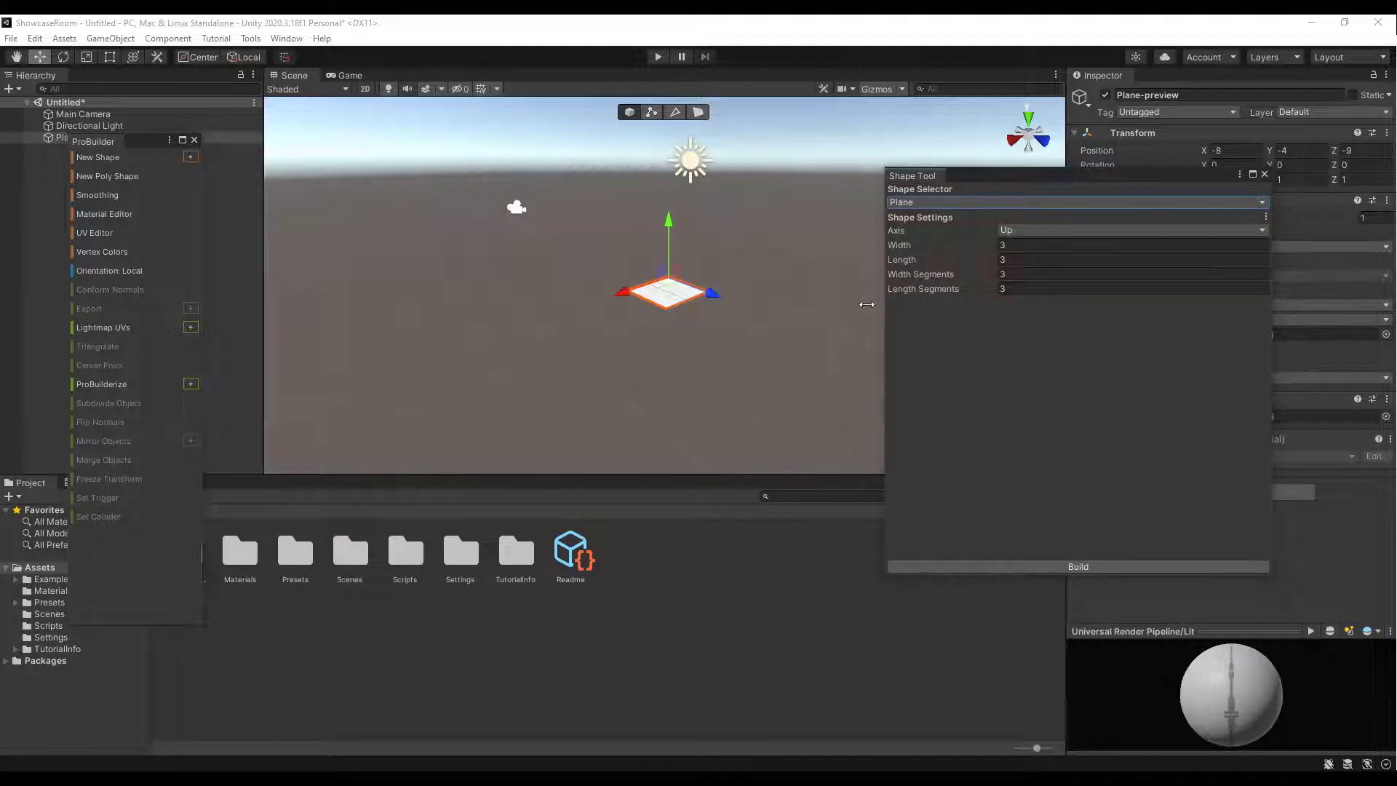
pyautogui.scroll(5, 689, 302)
pyautogui.scroll(10, 689, 301)
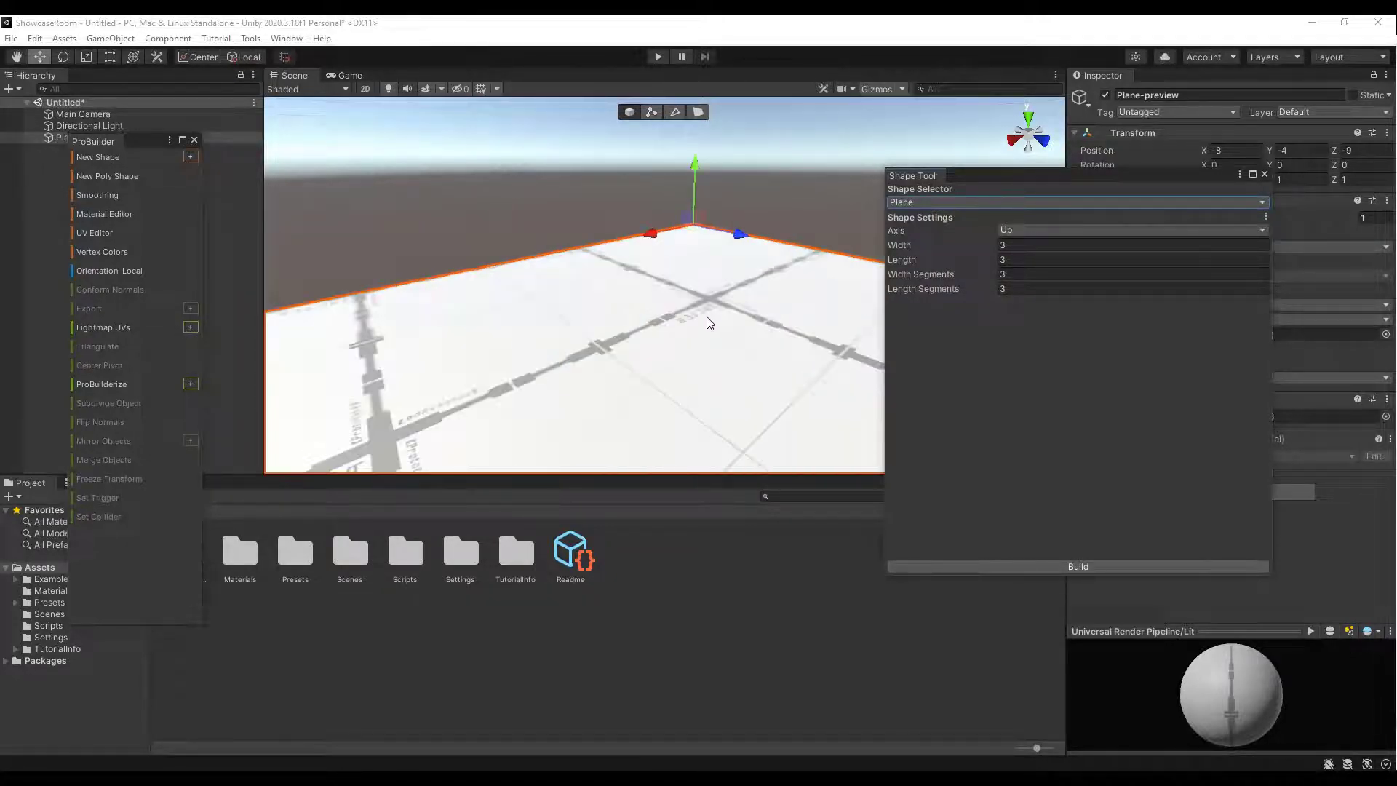
pyautogui.scroll(4, 705, 320)
pyautogui.scroll(-3, 750, 326)
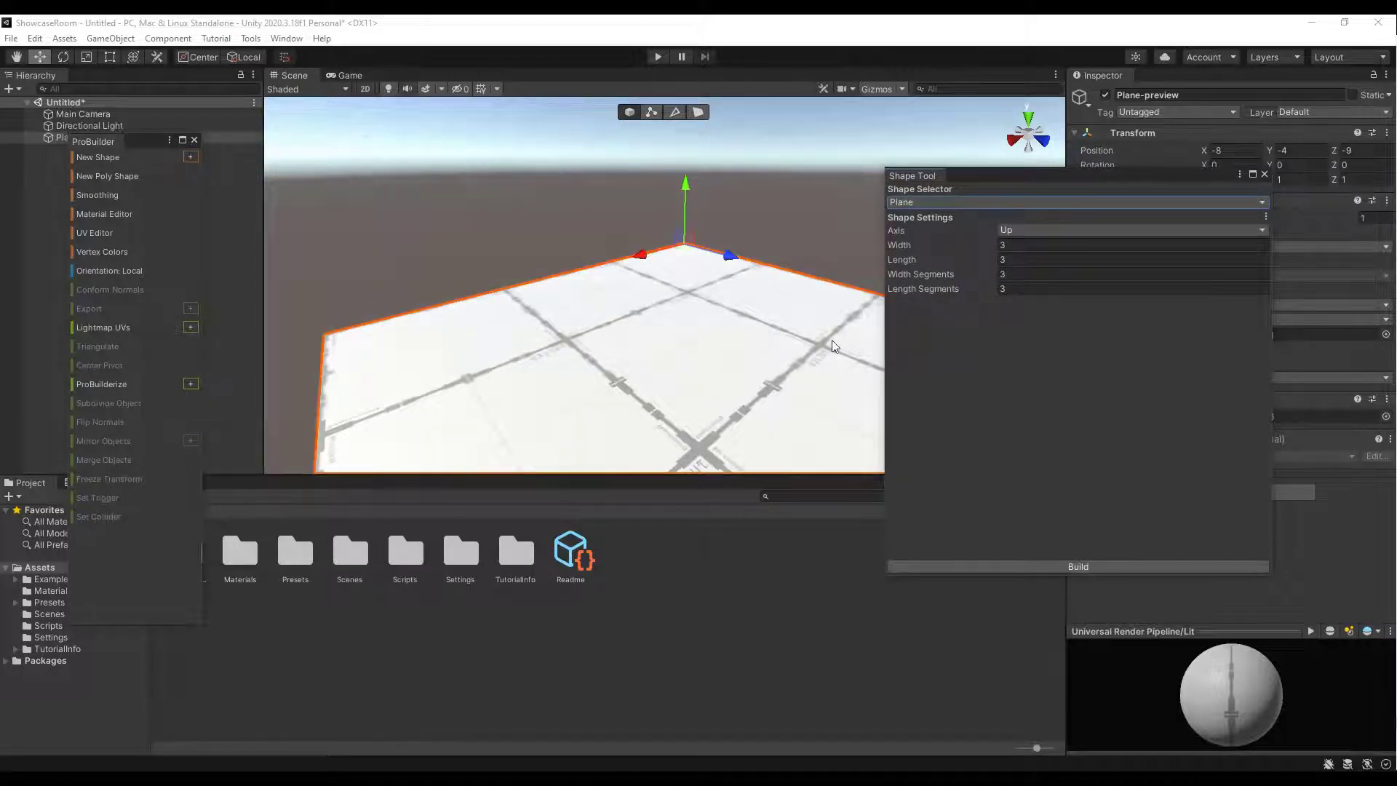
pyautogui.scroll(-5, 786, 349)
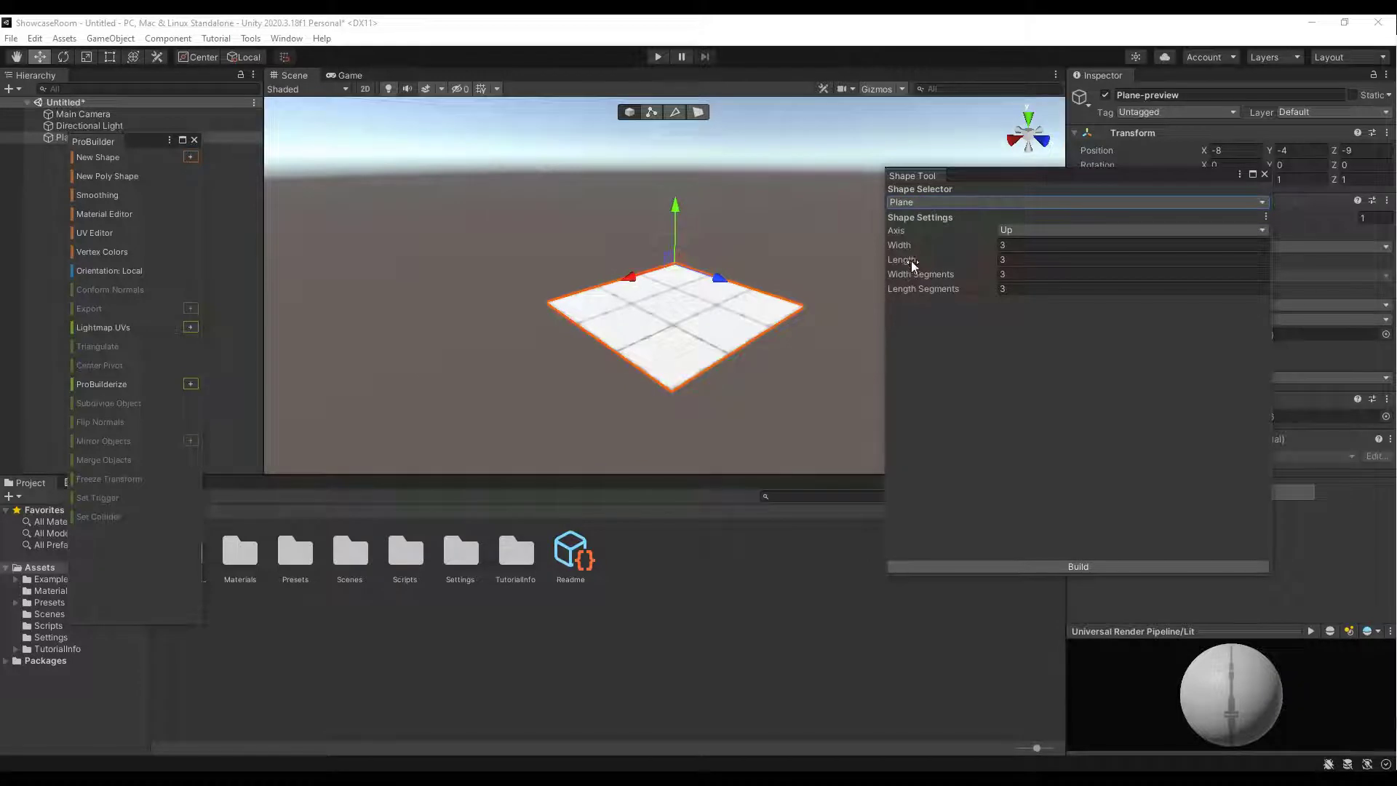
# Set the plane's width to 30 and length to 15, build it and close the Shape Tool
pyautogui.click(1014, 260)
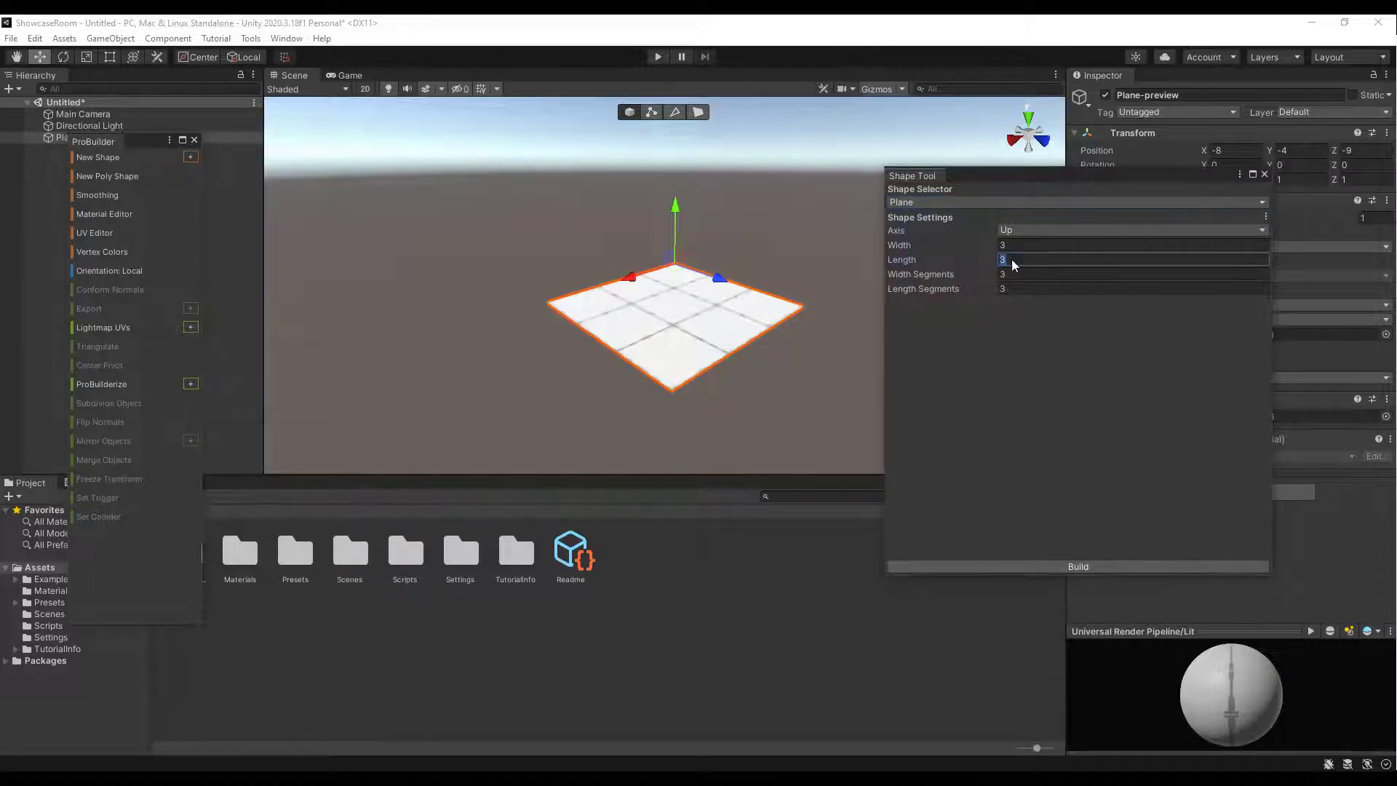
pyautogui.write('30')
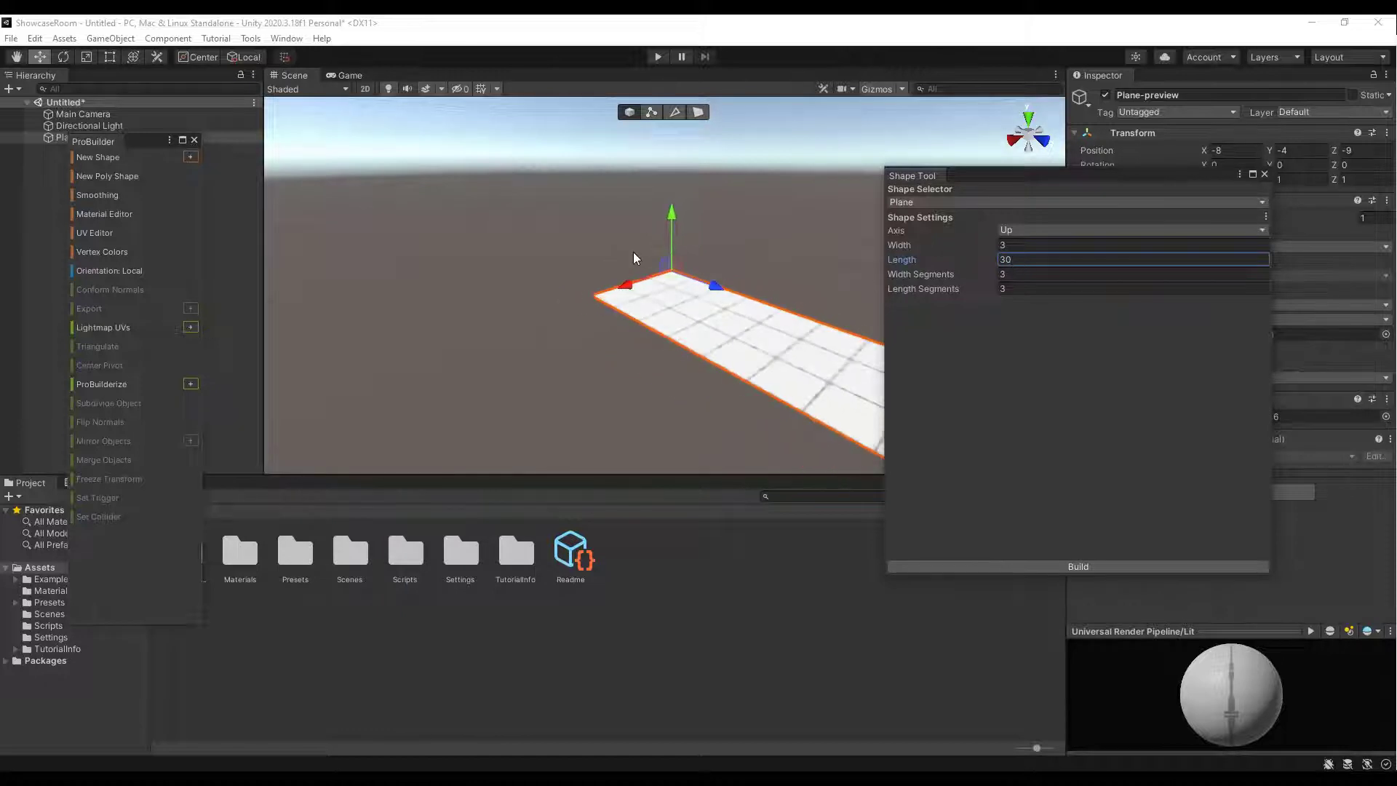
pyautogui.click(994, 245)
pyautogui.write('30')
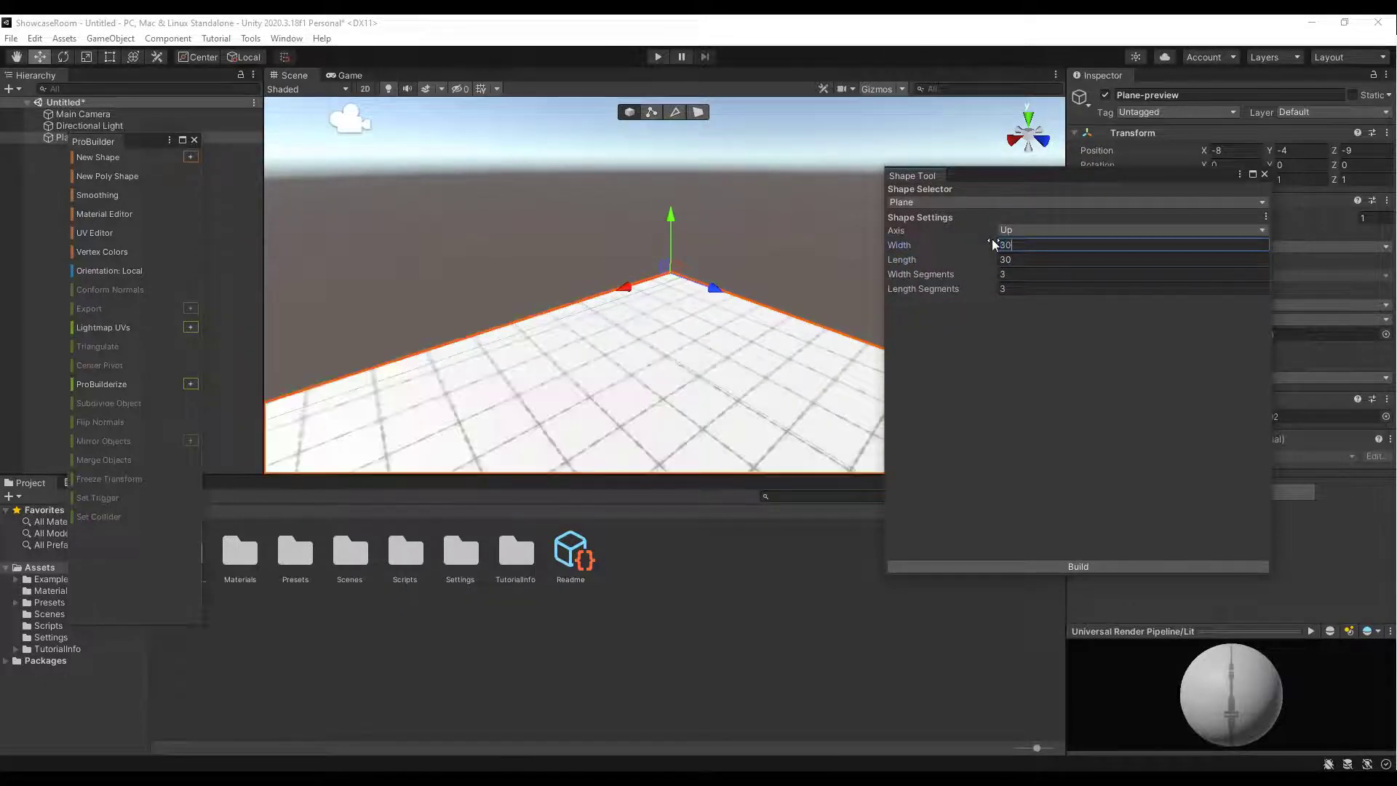
pyautogui.press('Tab')
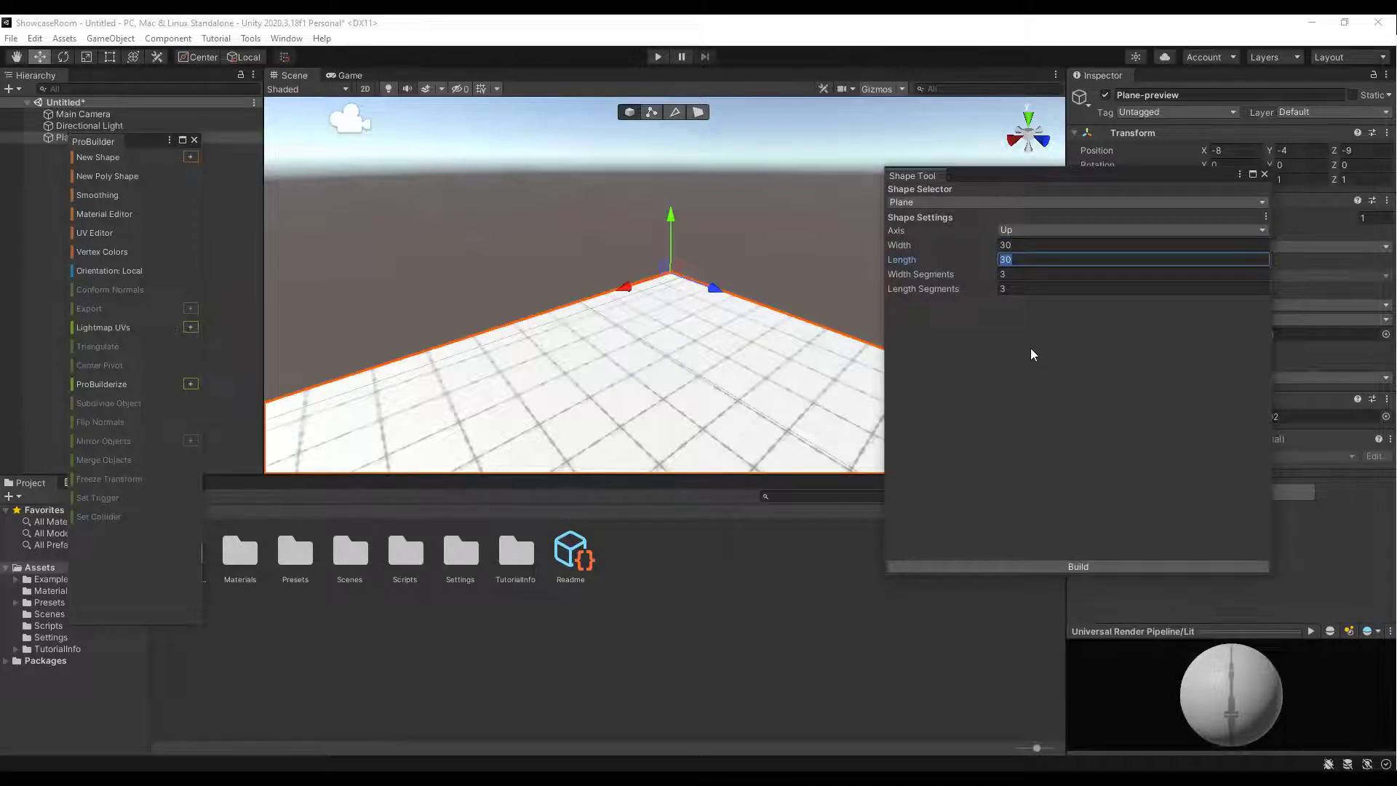
pyautogui.write('15')
pyautogui.scroll(-5, 724, 281)
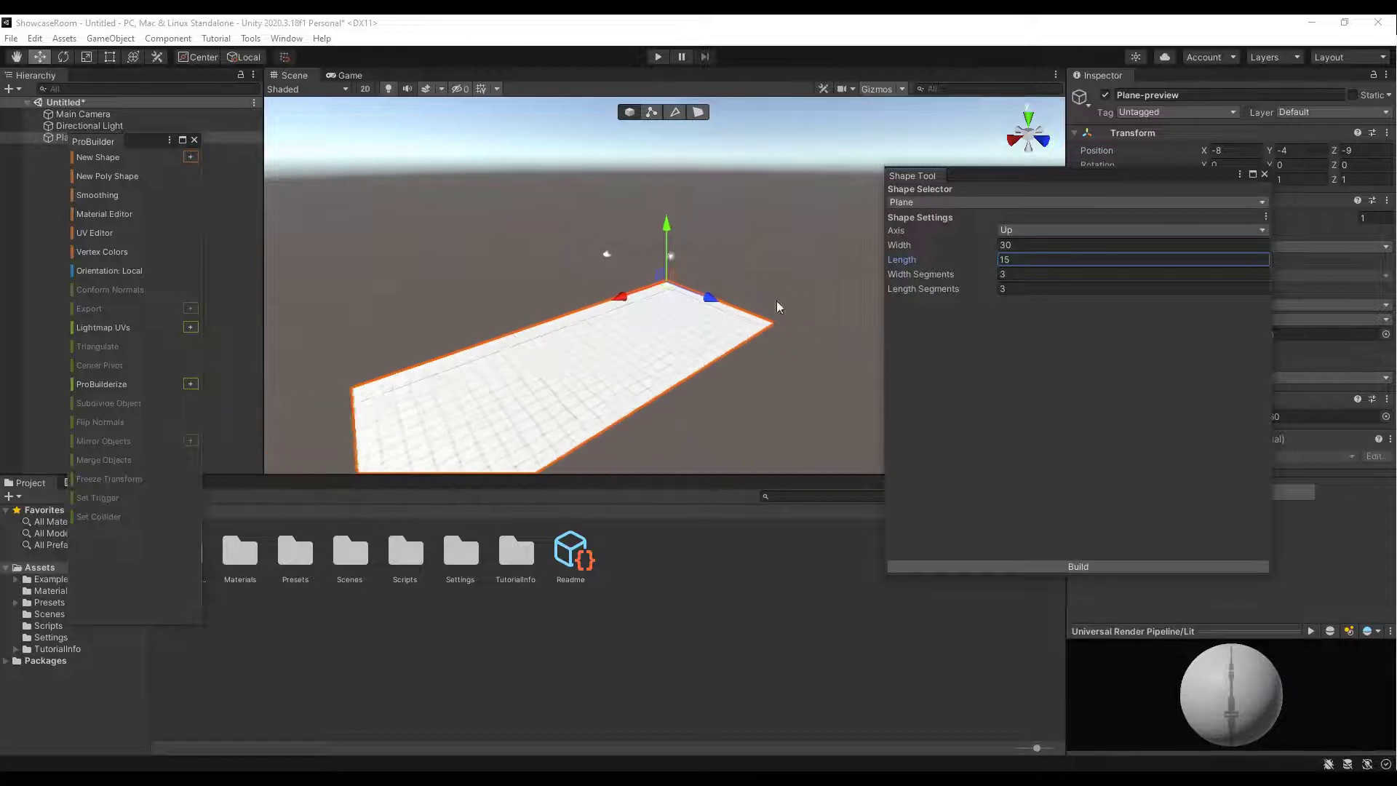
pyautogui.keyDown('alt'); pyautogui.moveTo(714, 334); pyautogui.dragTo(778, 354); pyautogui.keyUp('alt')
pyautogui.click(1082, 568)
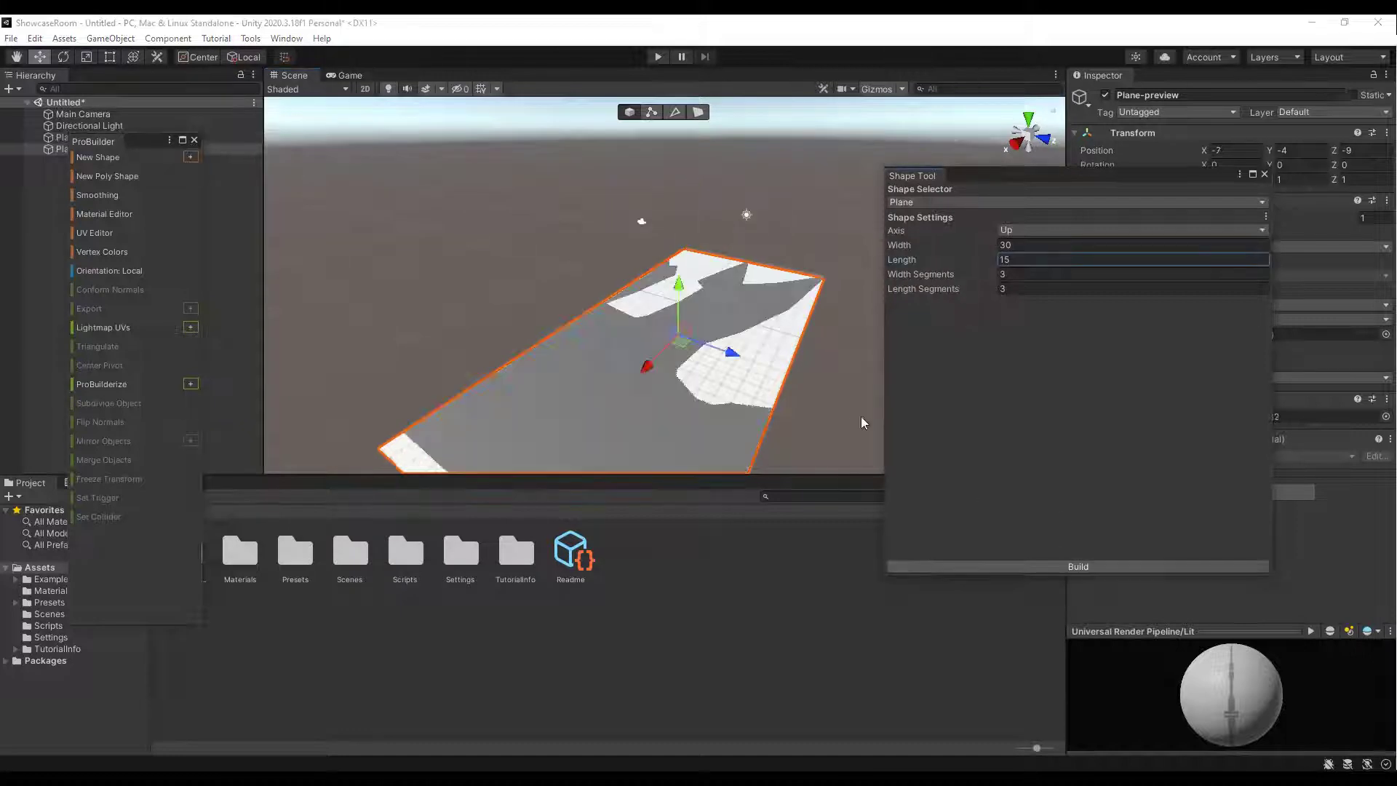
pyautogui.click(1265, 173)
# Select the built floor plane and reset its transform to the origin
pyautogui.click(697, 337)
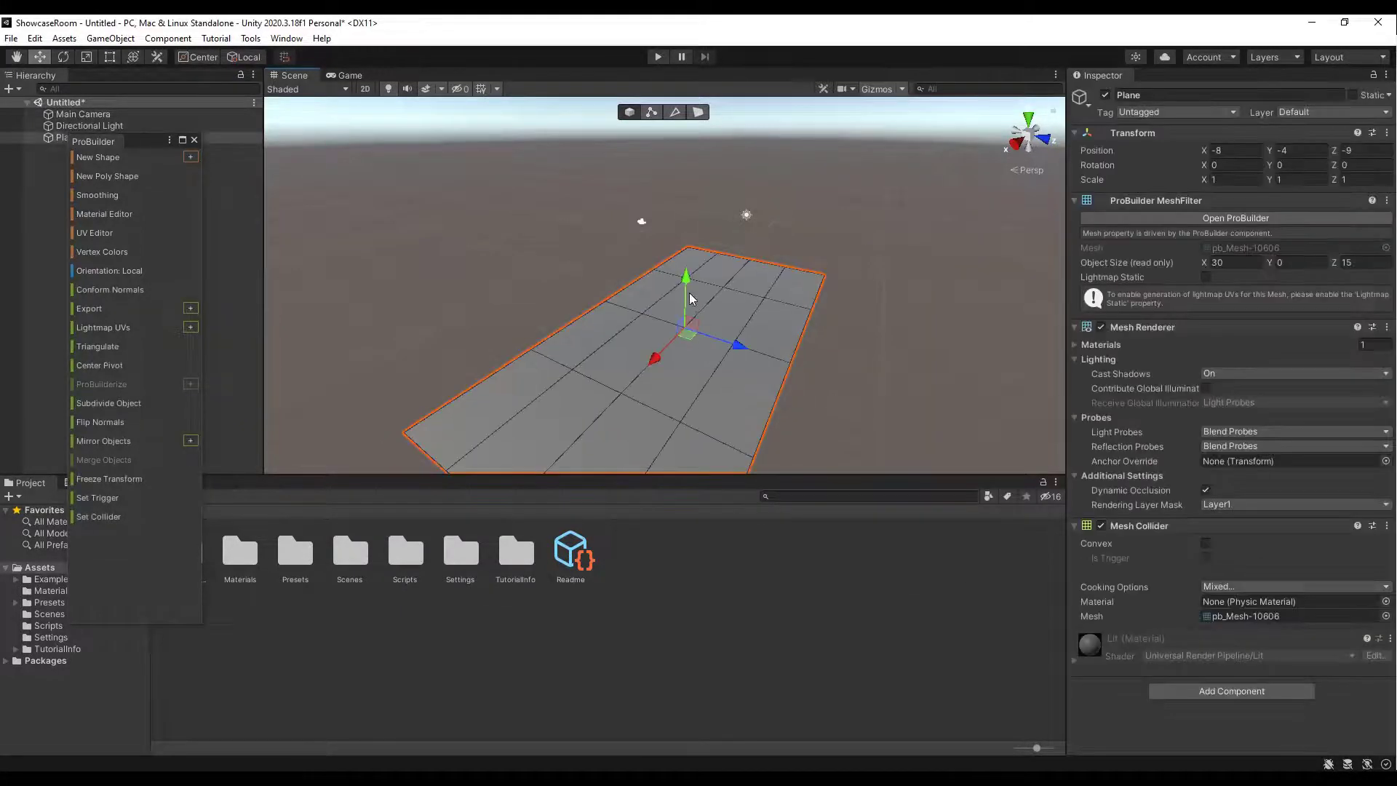
pyautogui.moveTo(687, 291); pyautogui.dragTo(686, 287)
pyautogui.click(1387, 133)
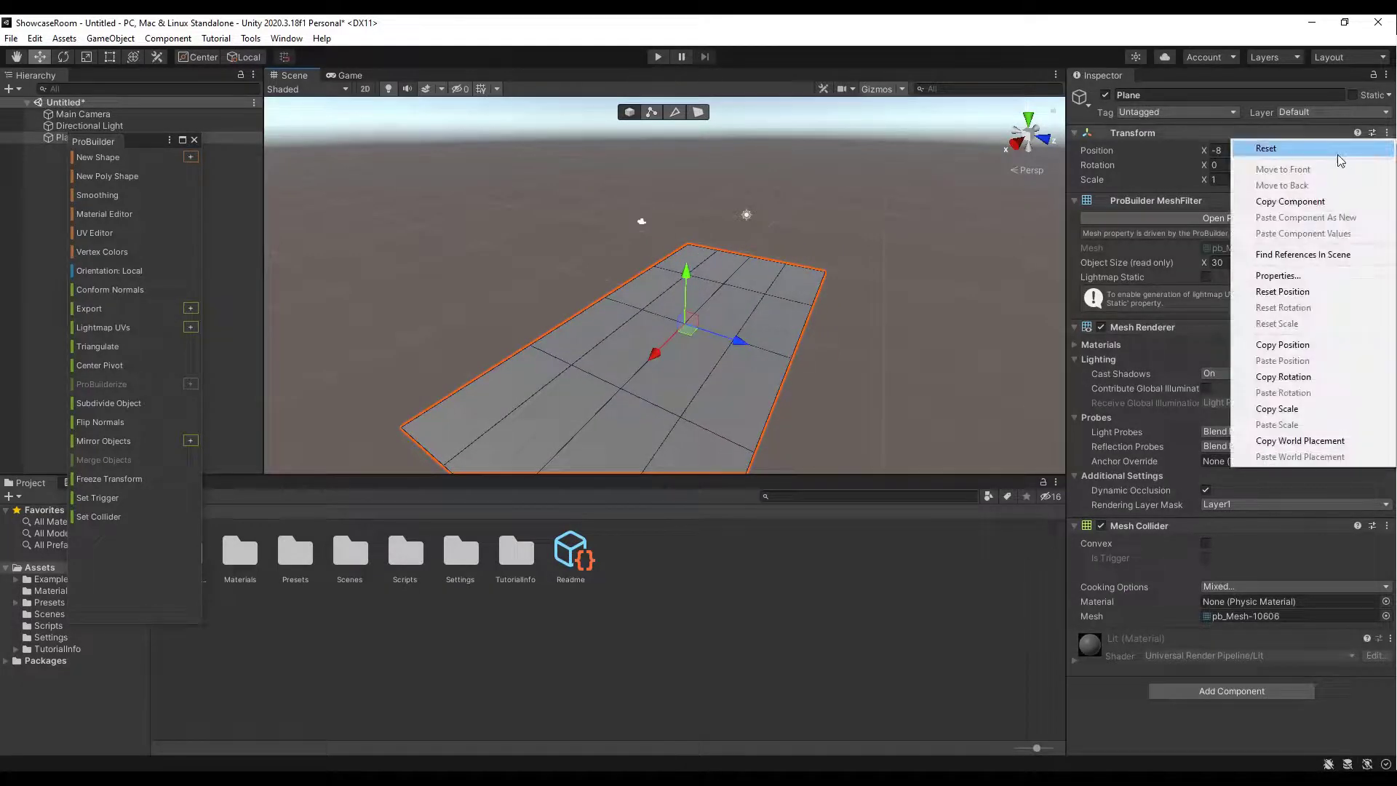
pyautogui.click(1341, 144)
pyautogui.moveTo(789, 275)
pyautogui.keyDown('alt'); pyautogui.mouseDown()
pyautogui.moveTo(799, 309)
pyautogui.moveTo(719, 331)
pyautogui.moveTo(743, 386)
pyautogui.moveTo(784, 253)
pyautogui.mouseUp(); pyautogui.keyUp('alt')
pyautogui.scroll(3, 739, 386)
pyautogui.scroll(-3, 789, 259)
pyautogui.moveTo(772, 265); pyautogui.dragTo(771, 211, button='right')
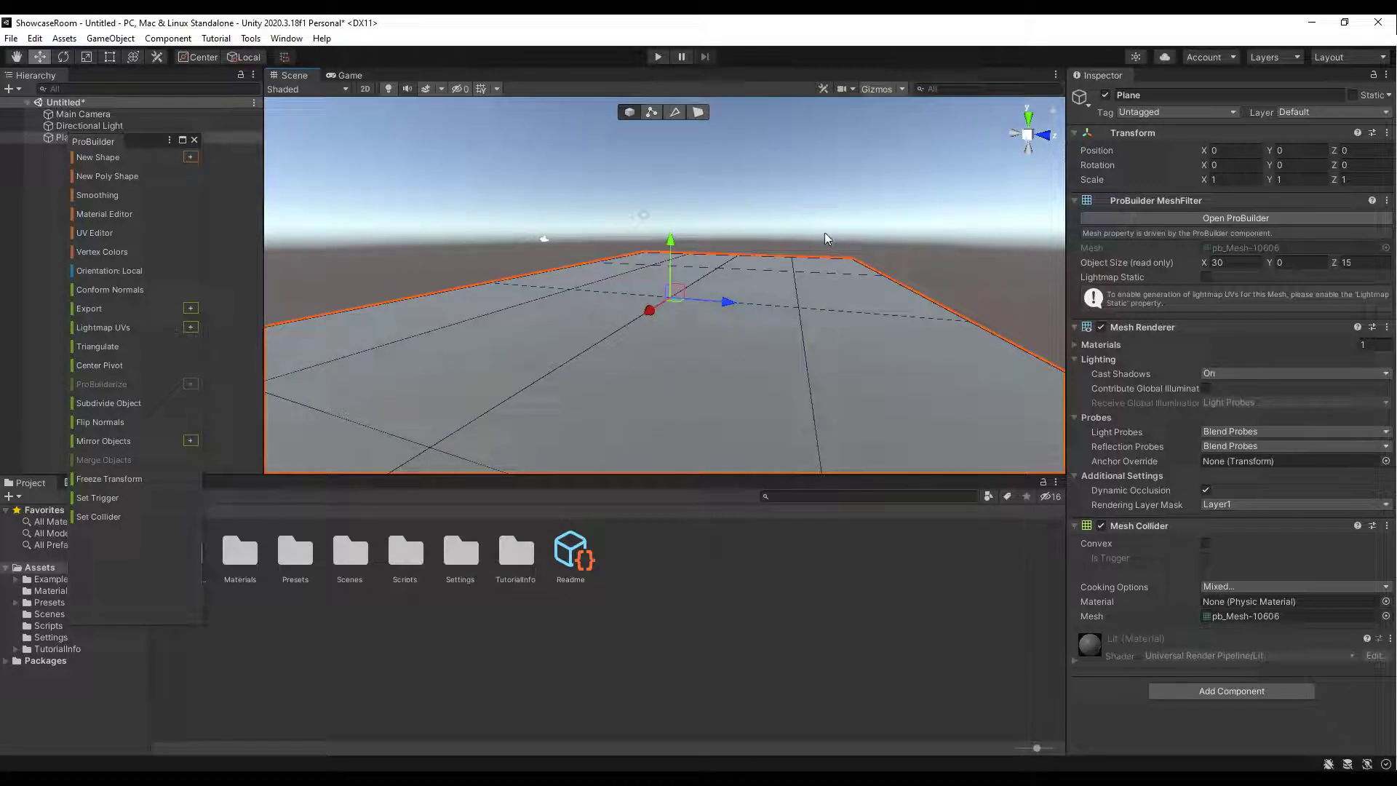
# Start a new ProBuilder shape of type Cube and raise its Y size to about 5.23
pyautogui.click(189, 156)
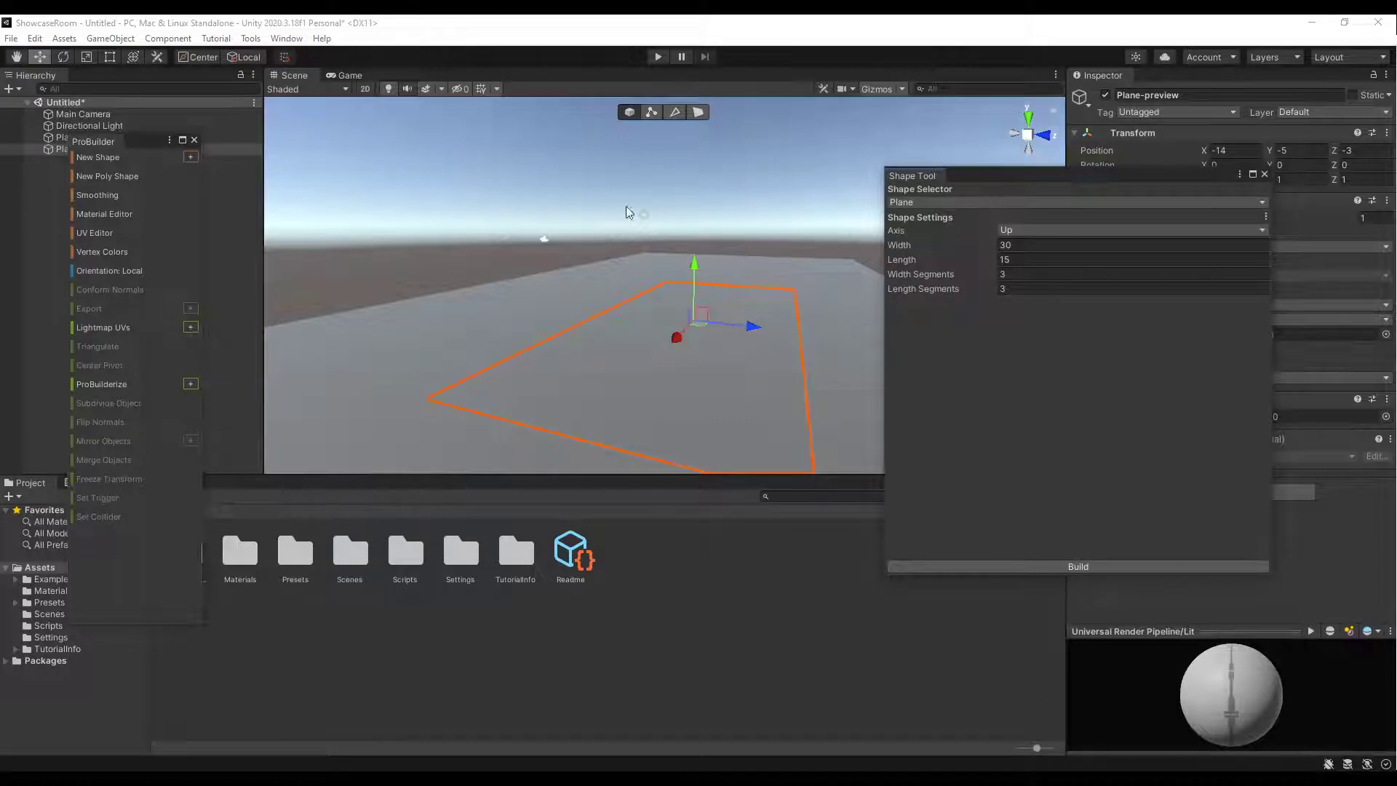
pyautogui.click(993, 203)
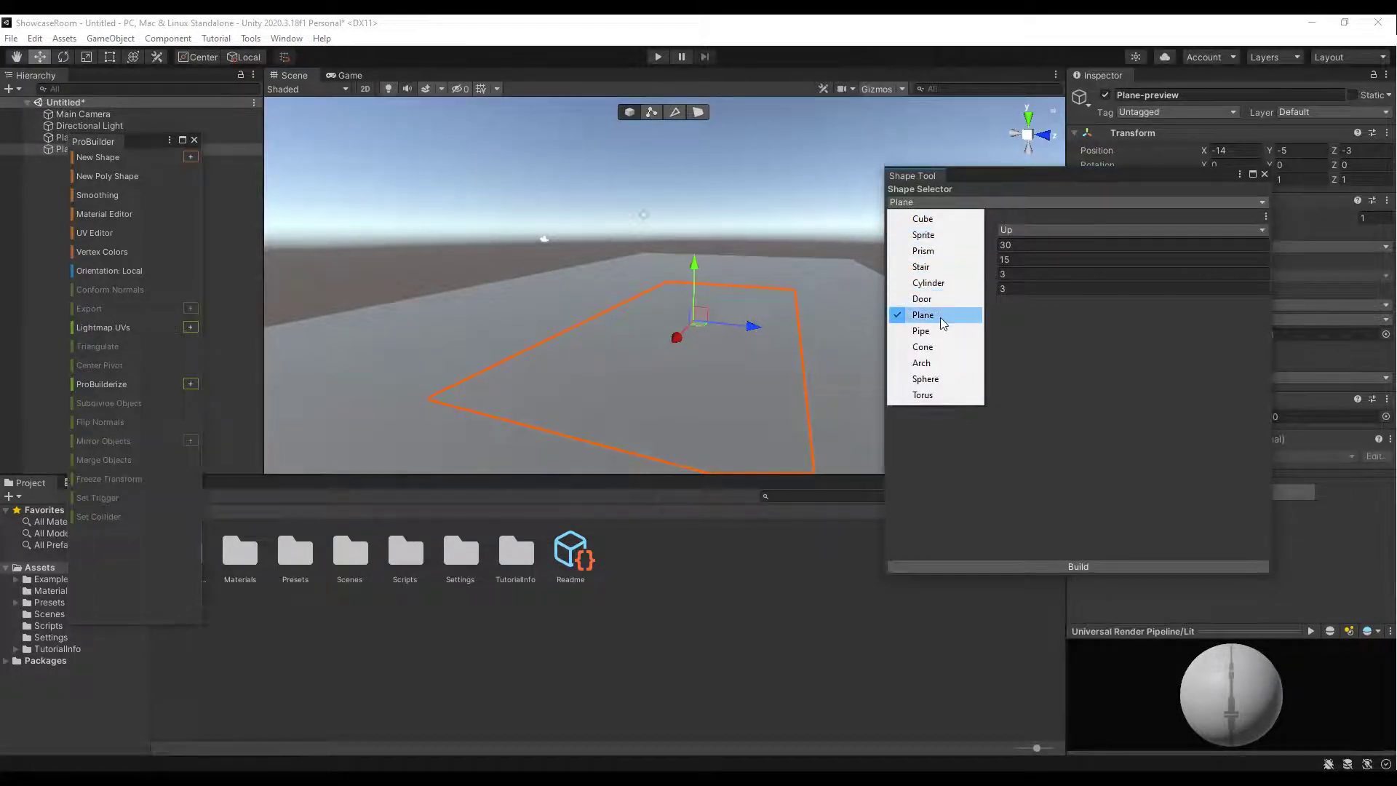
pyautogui.click(941, 218)
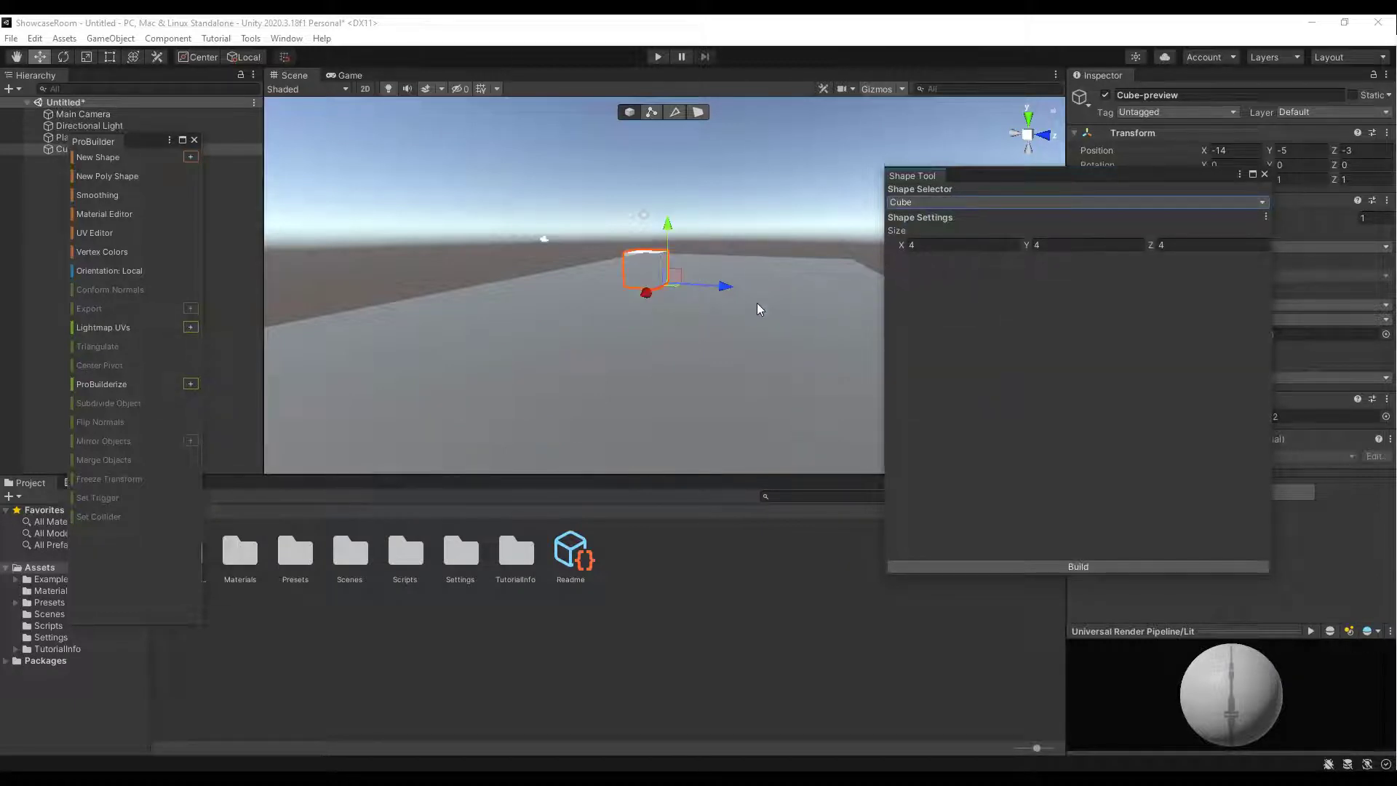
pyautogui.keyDown('alt'); pyautogui.moveTo(753, 309); pyautogui.dragTo(711, 352); pyautogui.keyUp('alt')
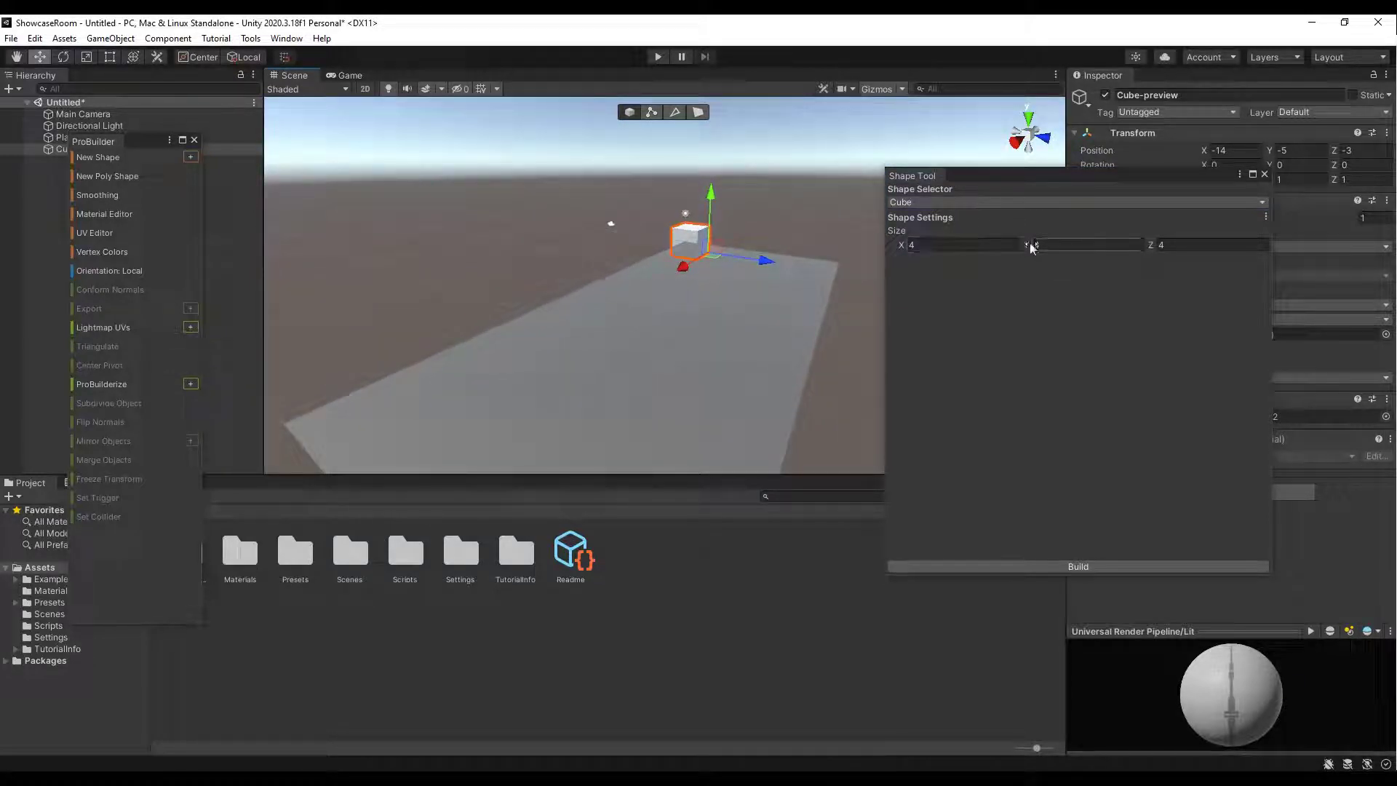
pyautogui.moveTo(1027, 244)
pyautogui.mouseDown()
pyautogui.moveTo(1055, 243)
pyautogui.moveTo(1026, 243)
pyautogui.mouseUp()
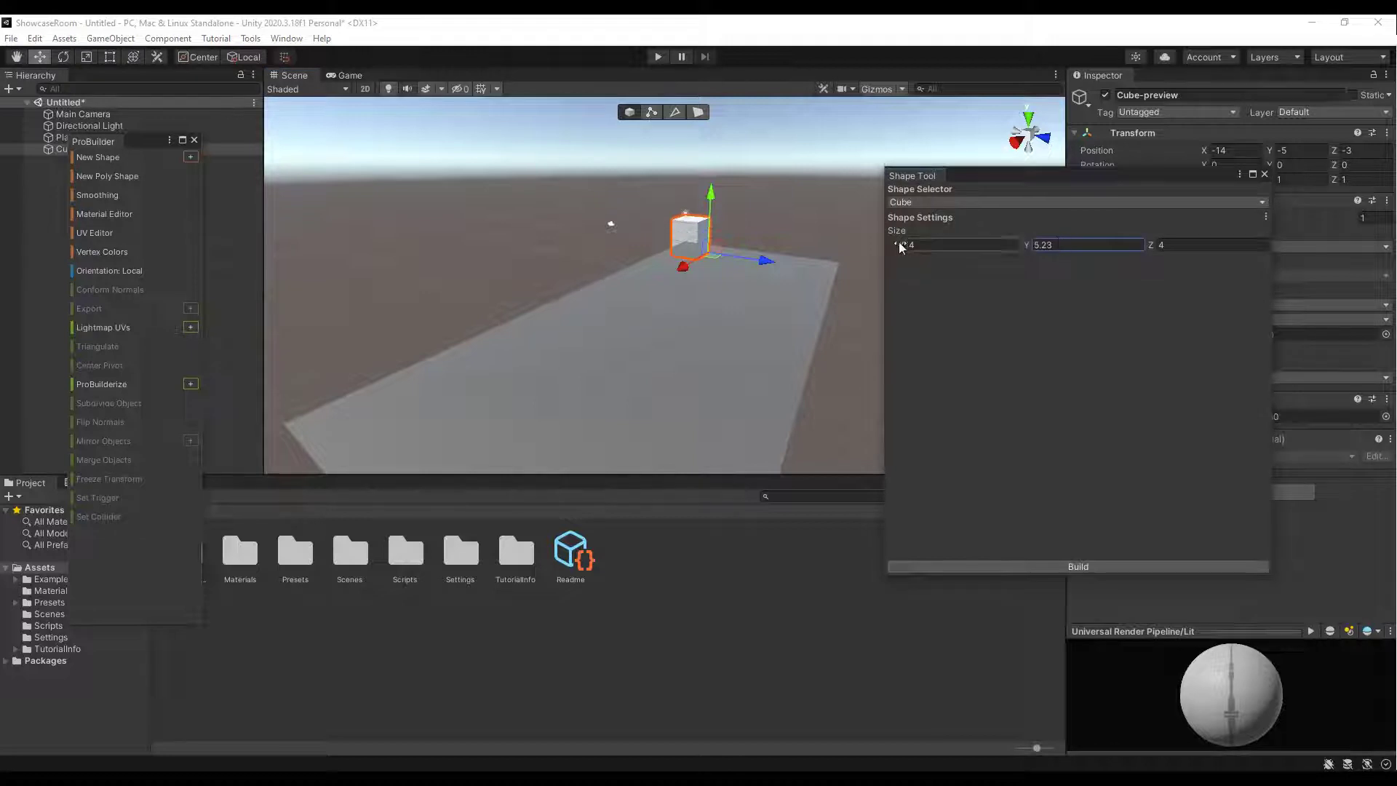
# Set the cube's X size to 30 and Z size to 0.25, build the wall and close the Shape Tool
pyautogui.moveTo(898, 243); pyautogui.dragTo(1391, 259)
pyautogui.doubleClick(918, 244)
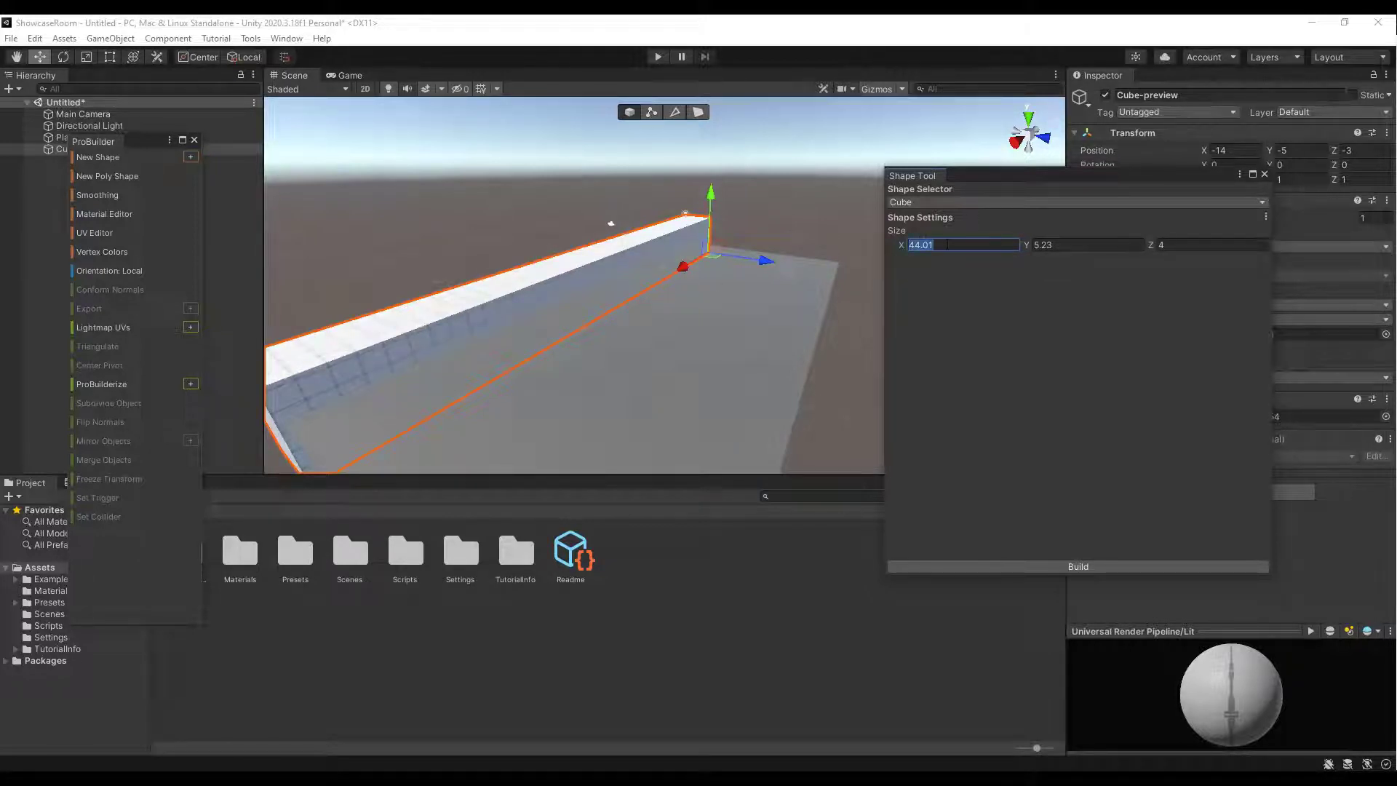
pyautogui.write('30')
pyautogui.click(1158, 245)
pyautogui.write('2.8')
pyautogui.press('BackSpace')
pyautogui.press('BackSpace')
pyautogui.press('BackSpace')
pyautogui.write('0.38')
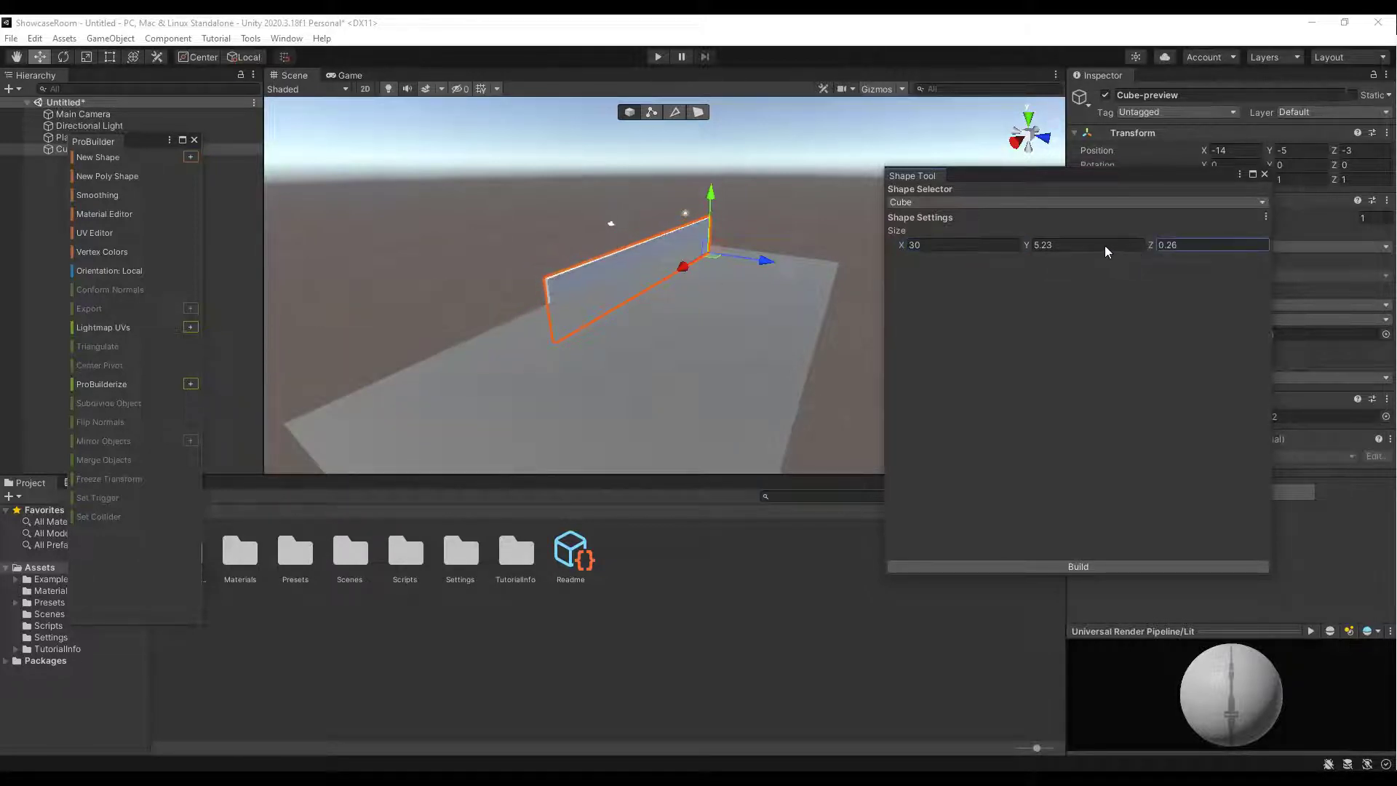
pyautogui.doubleClick(1176, 245)
pyautogui.write('0.25')
pyautogui.click(1069, 566)
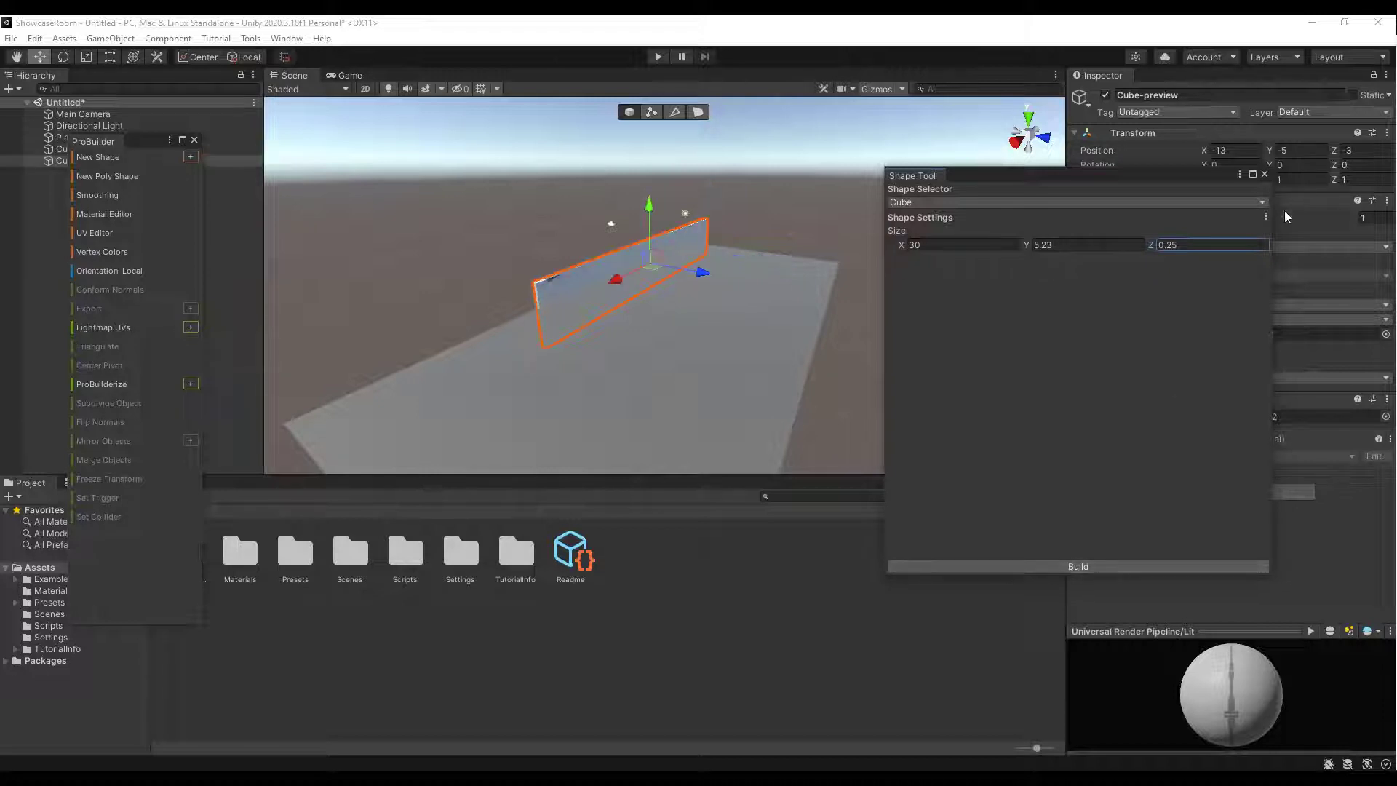
pyautogui.click(1264, 174)
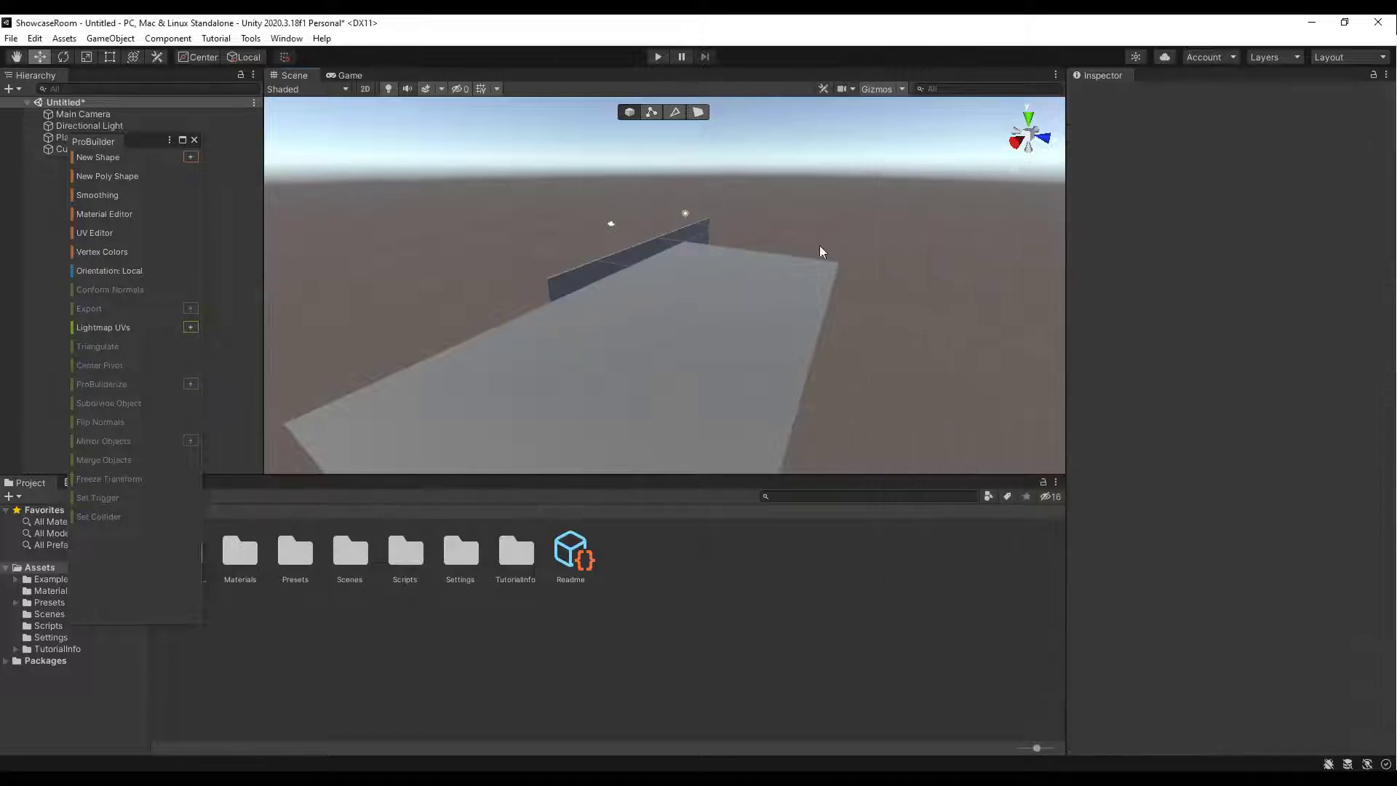
# Select the long wall and reset its transform to the origin
pyautogui.click(677, 240)
pyautogui.click(1387, 132)
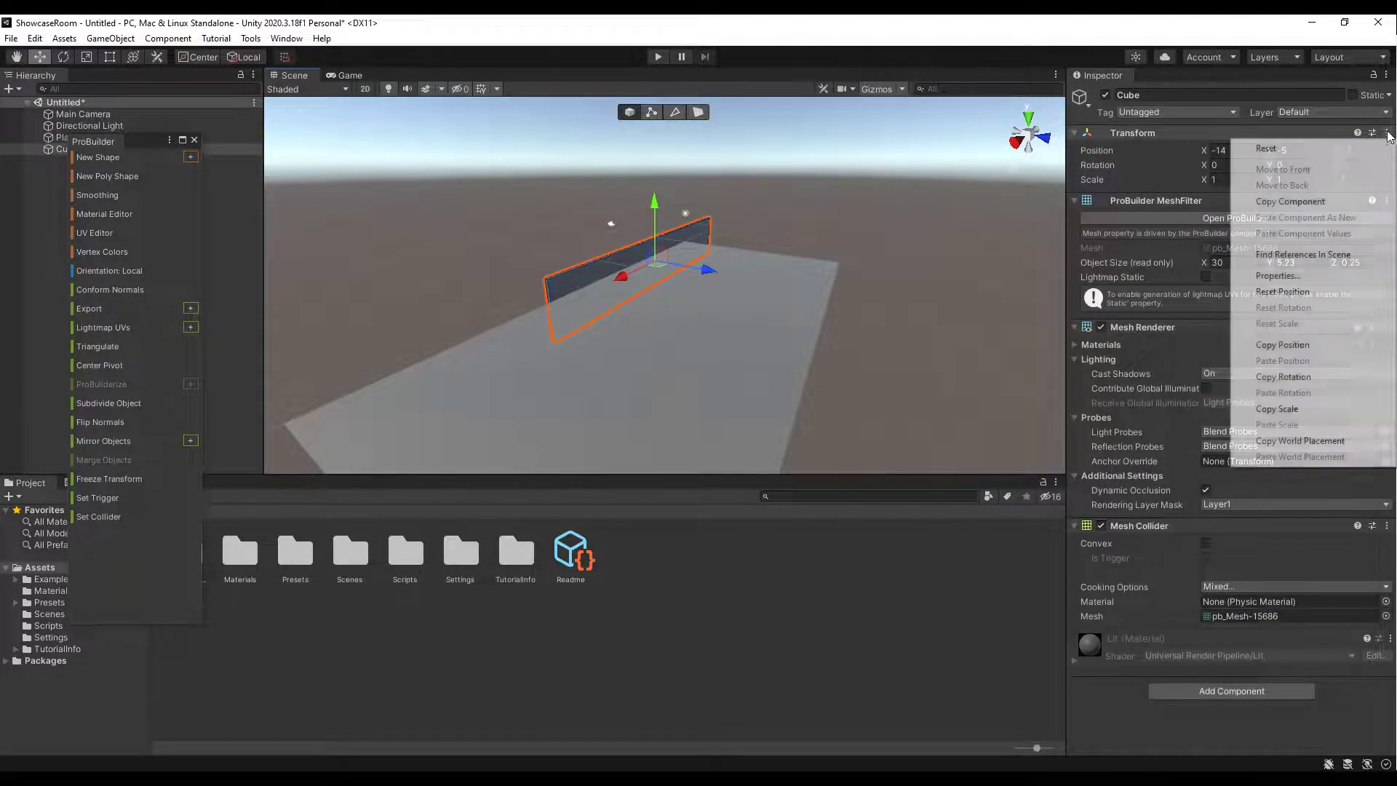
pyautogui.click(1279, 147)
pyautogui.keyDown('alt'); pyautogui.moveTo(823, 262); pyautogui.dragTo(751, 303); pyautogui.keyUp('alt')
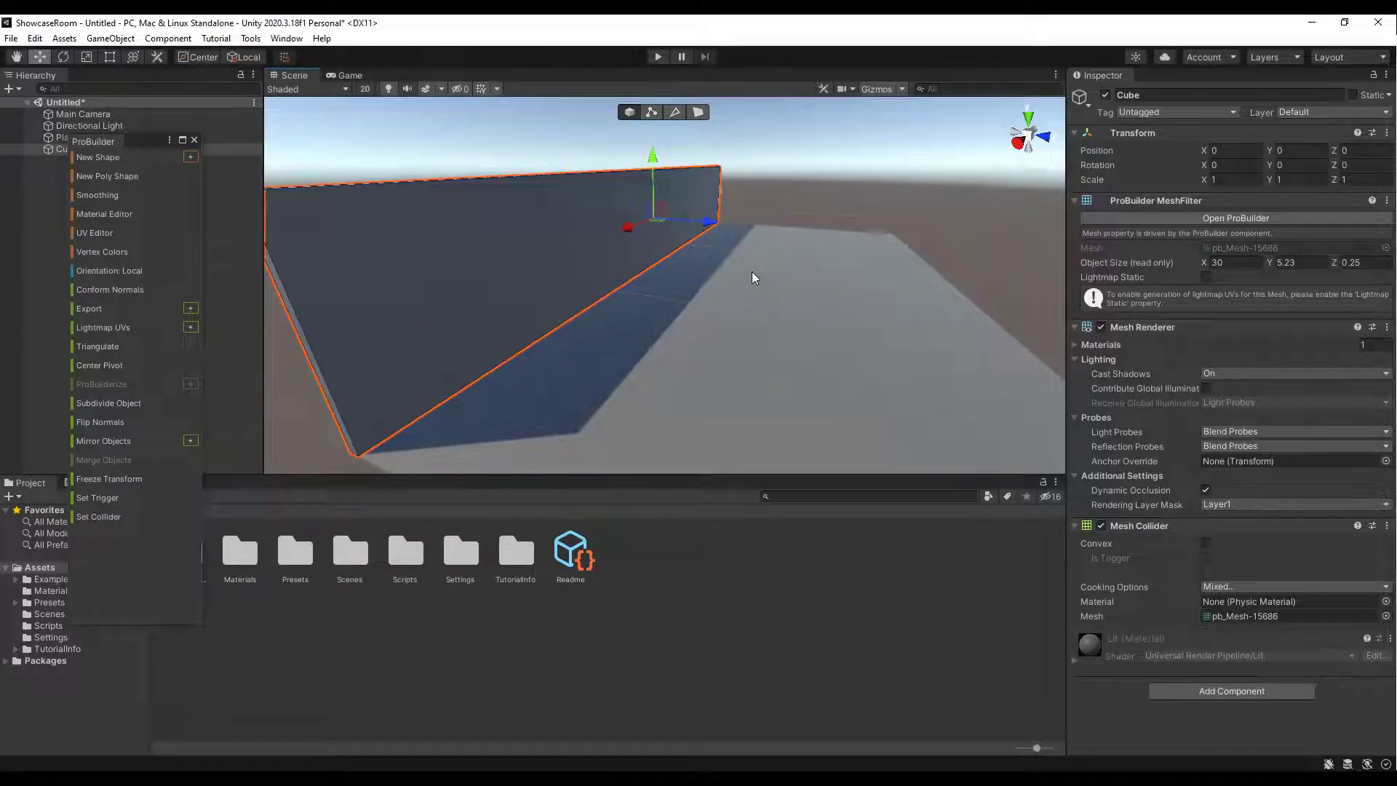
pyautogui.keyDown('alt'); pyautogui.moveTo(713, 265); pyautogui.dragTo(749, 308); pyautogui.keyUp('alt')
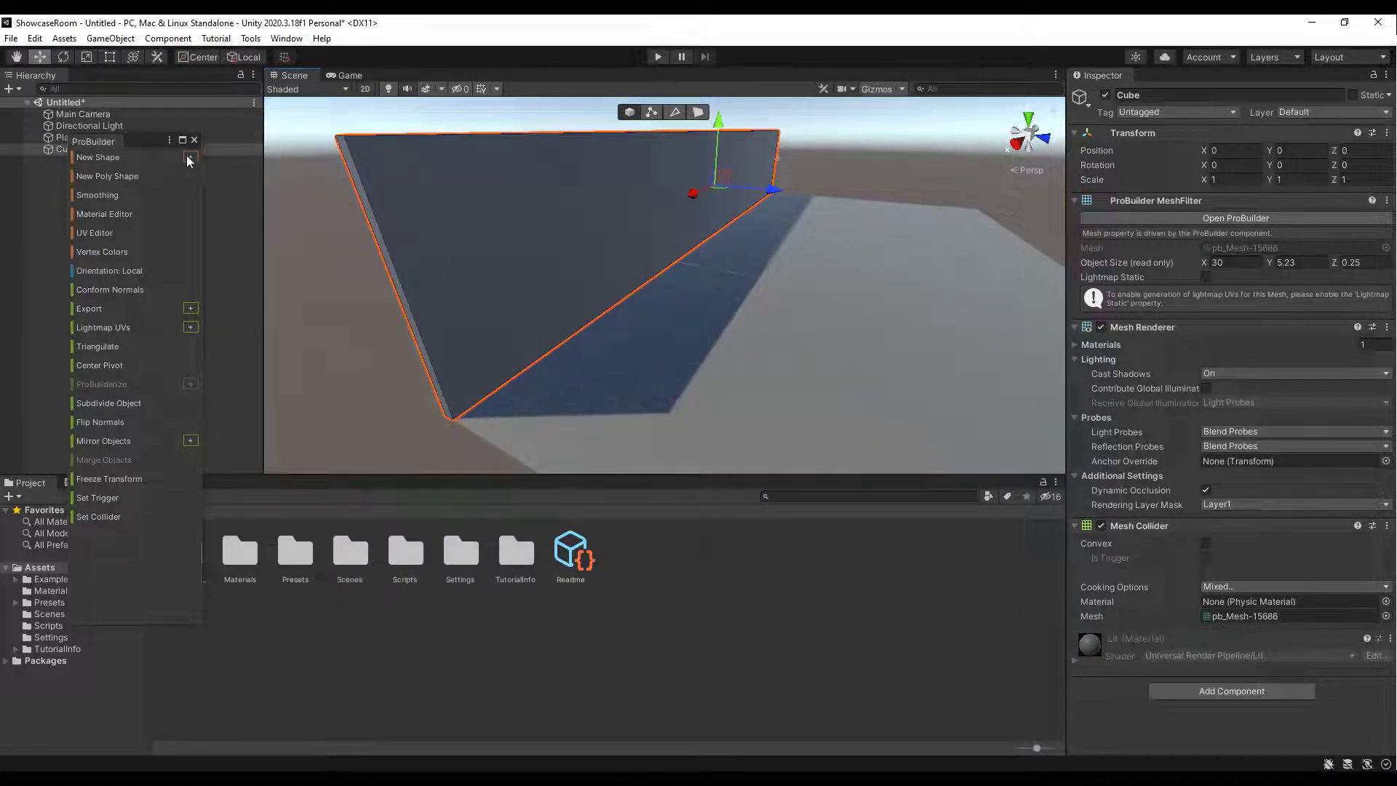
# Build a new ProBuilder cube sized 1 × 1 × 1 and close the Shape Tool
pyautogui.click(188, 158)
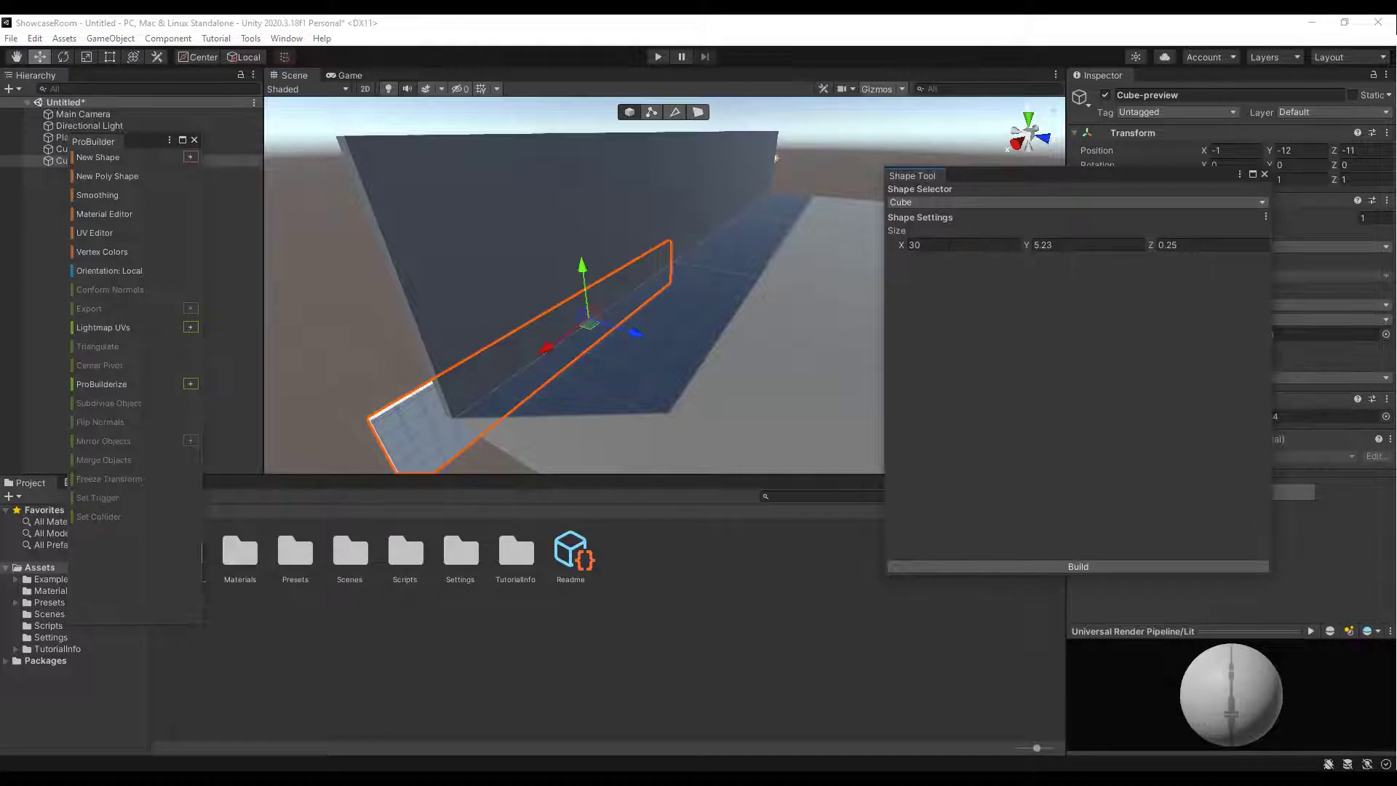
pyautogui.click(936, 246)
pyautogui.write('1')
pyautogui.press('Tab')
pyautogui.write('1')
pyautogui.press('Tab')
pyautogui.write('1')
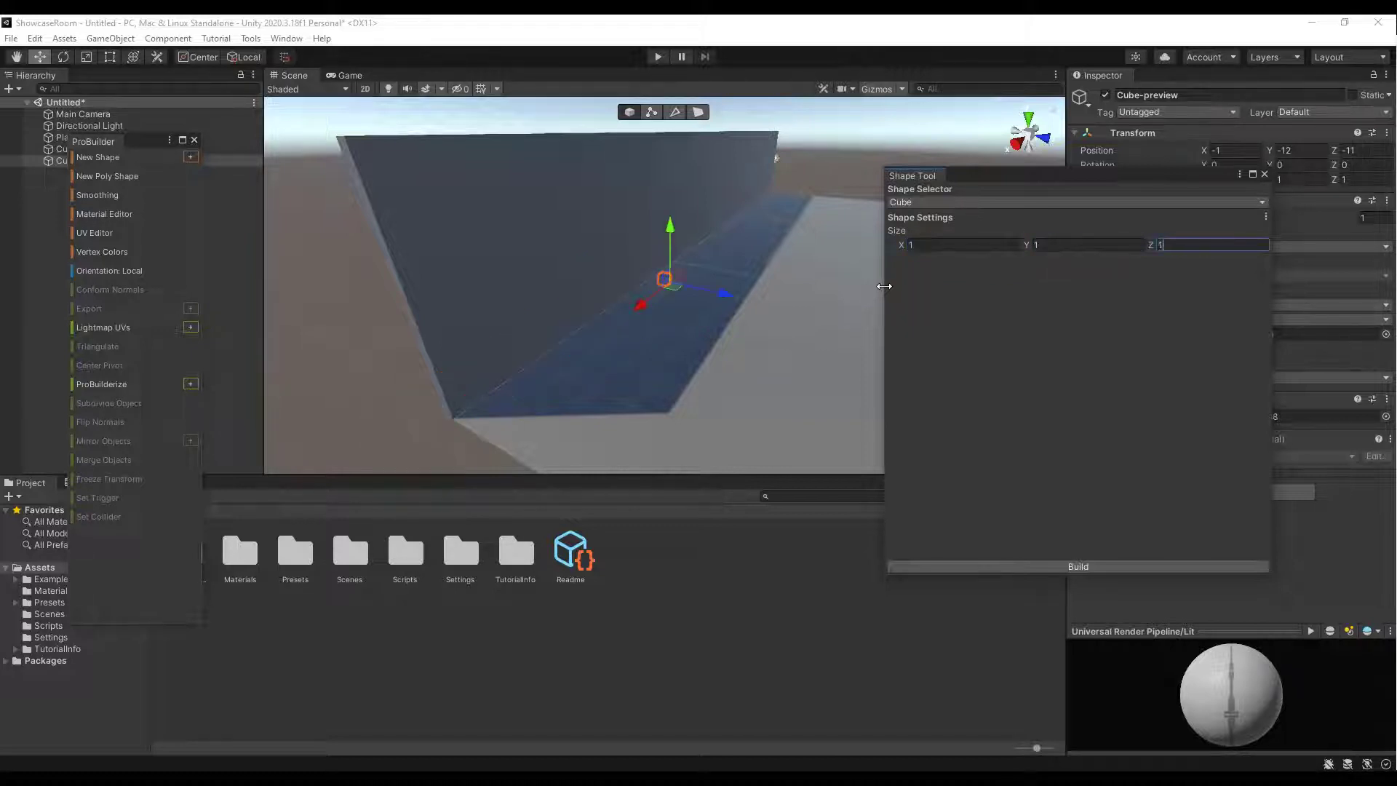
pyautogui.click(1079, 566)
pyautogui.click(1265, 174)
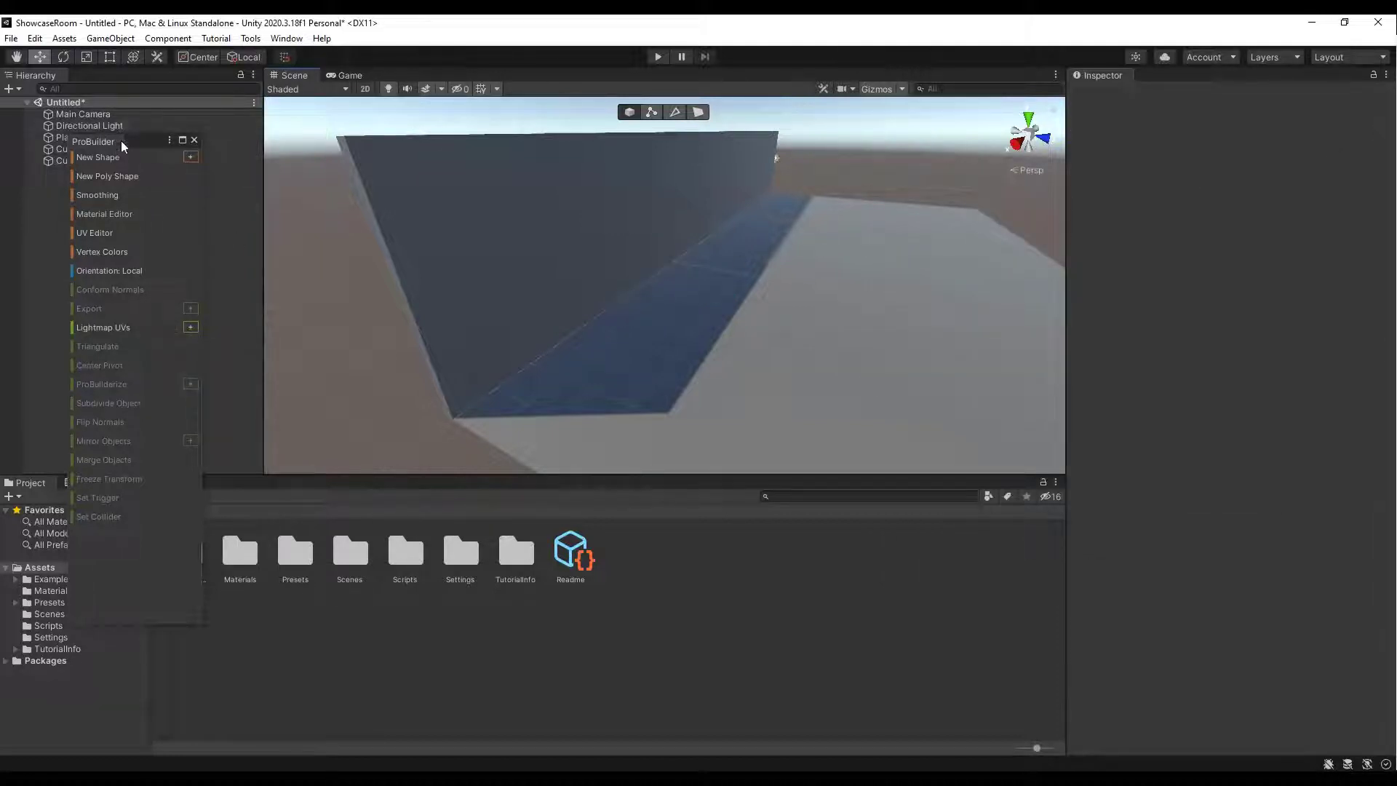
# Reset the small cube's transform and move it beside the wall to about X 25.3, Z 2.3
pyautogui.moveTo(138, 145); pyautogui.dragTo(107, 217)
pyautogui.click(72, 160)
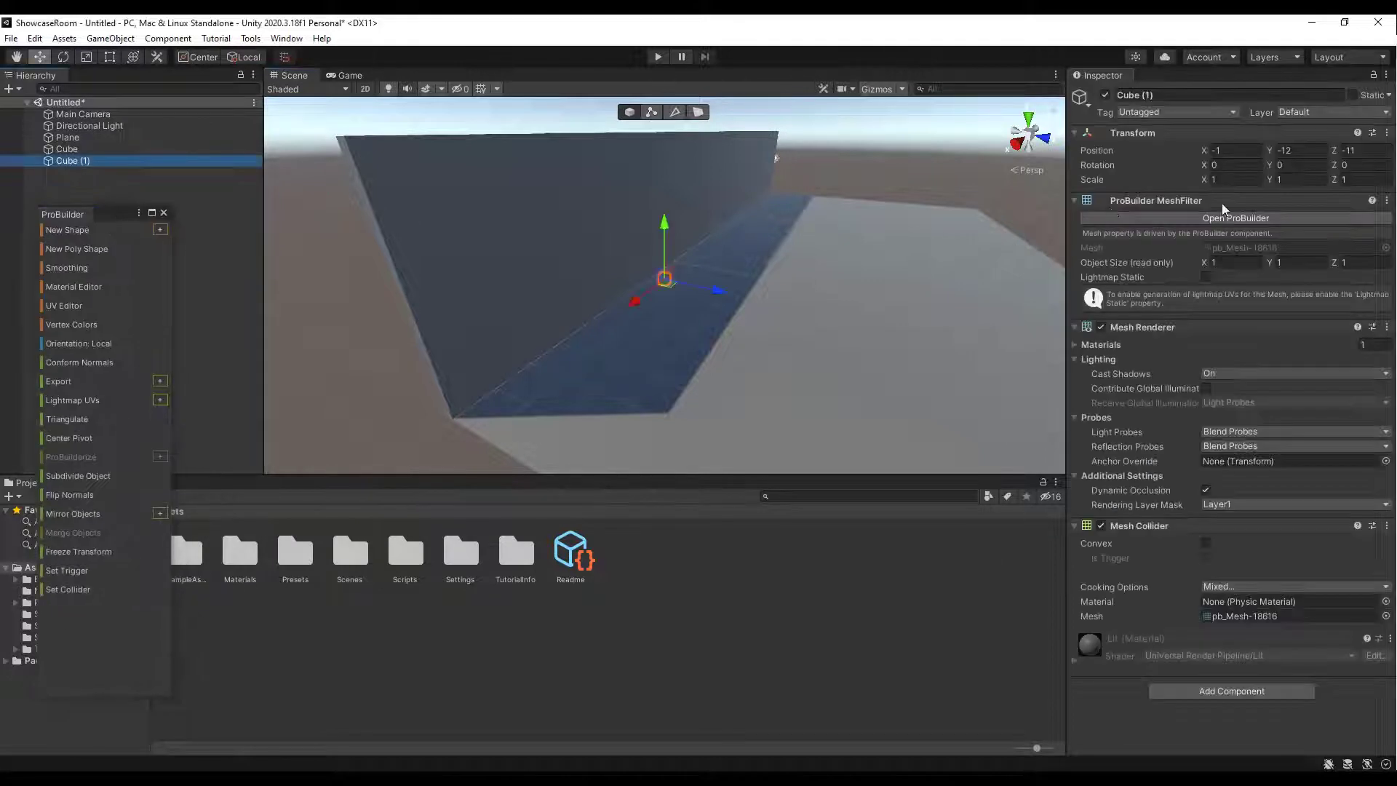
pyautogui.click(1387, 132)
pyautogui.click(1360, 148)
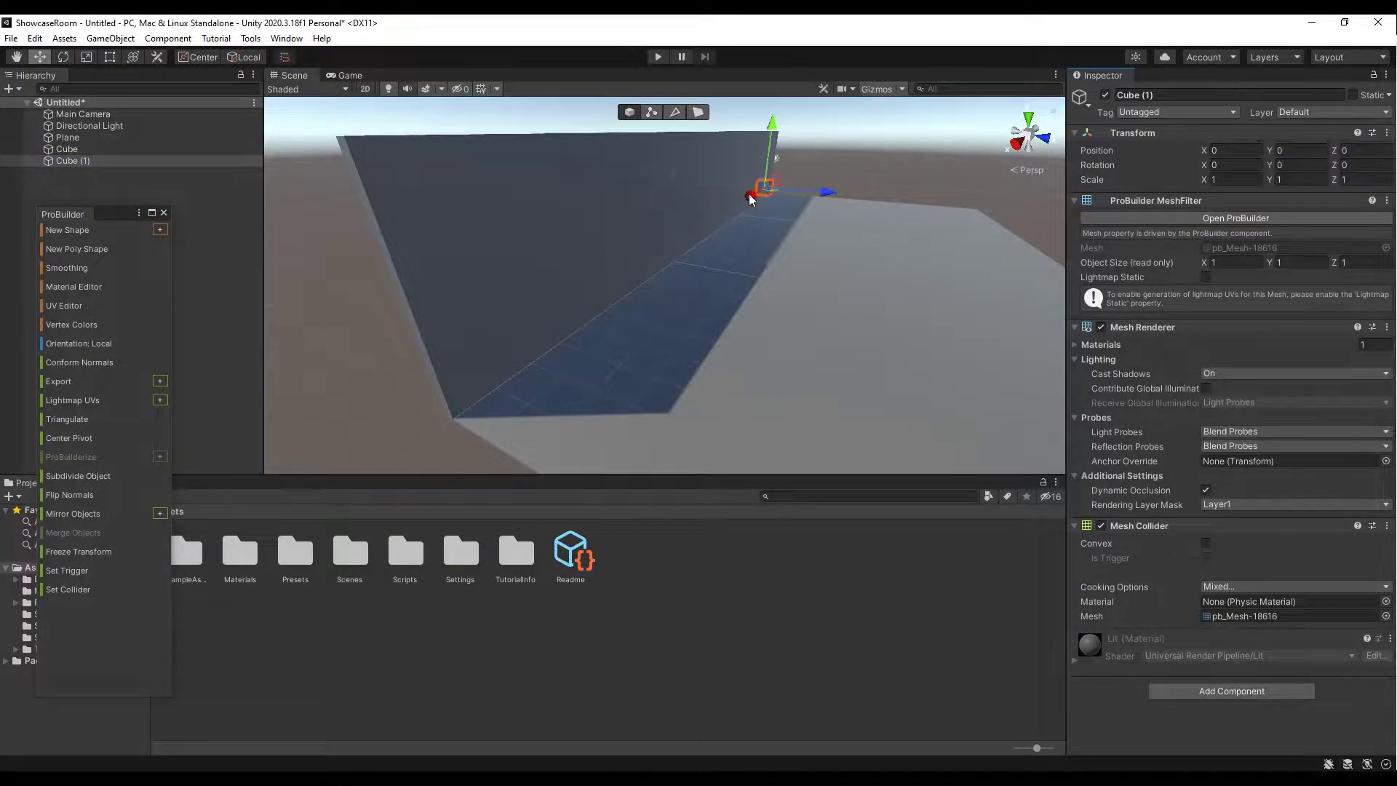
pyautogui.moveTo(749, 194); pyautogui.dragTo(710, 331)
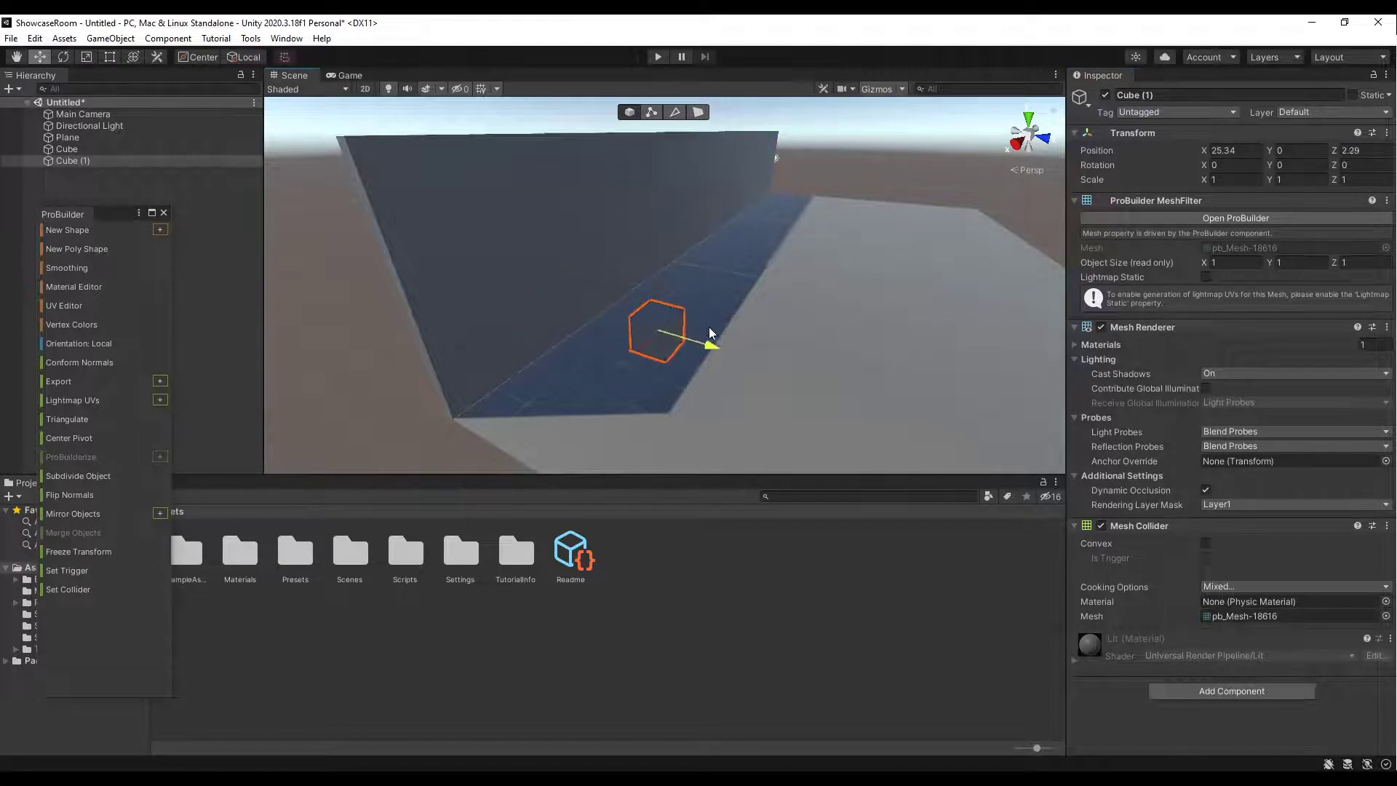
pyautogui.moveTo(710, 331); pyautogui.dragTo(723, 384, button='right')
# Select the long wall and switch ProBuilder to face selection mode
pyautogui.click(636, 275)
pyautogui.moveTo(674, 271); pyautogui.dragTo(672, 285, button='right')
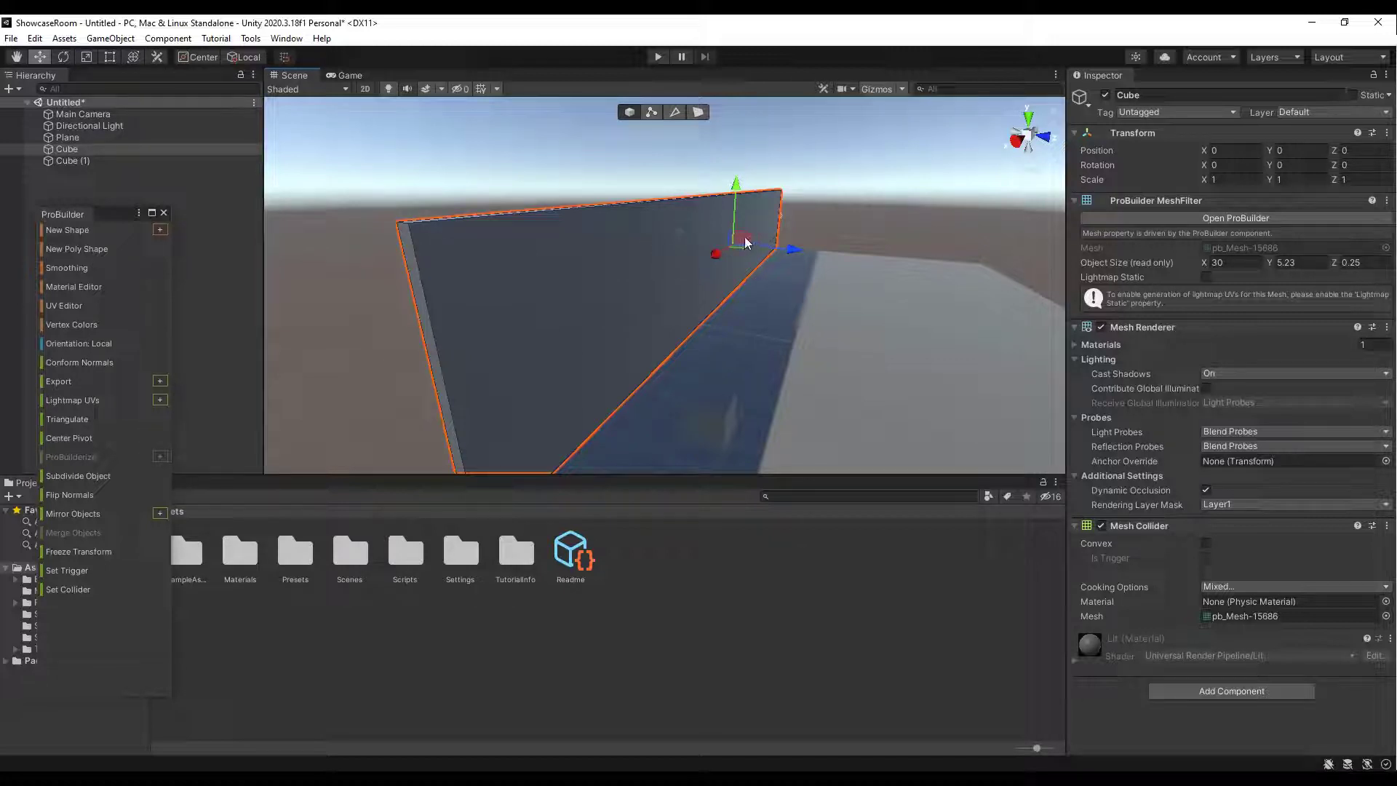
pyautogui.click(697, 112)
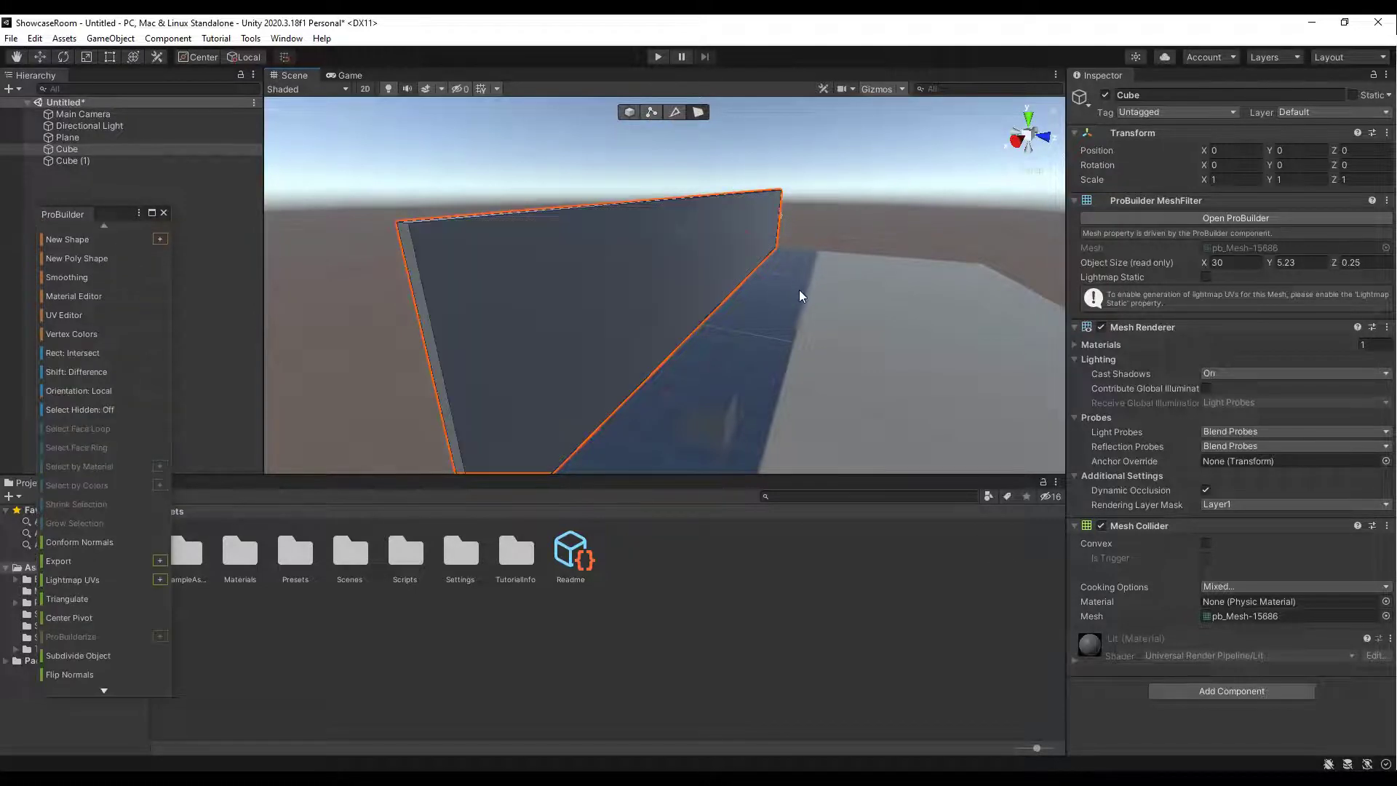
# Lower the top face of the long wall until the wall is about 3.38 high, and deselect it
pyautogui.moveTo(799, 290); pyautogui.dragTo(705, 318, button='right')
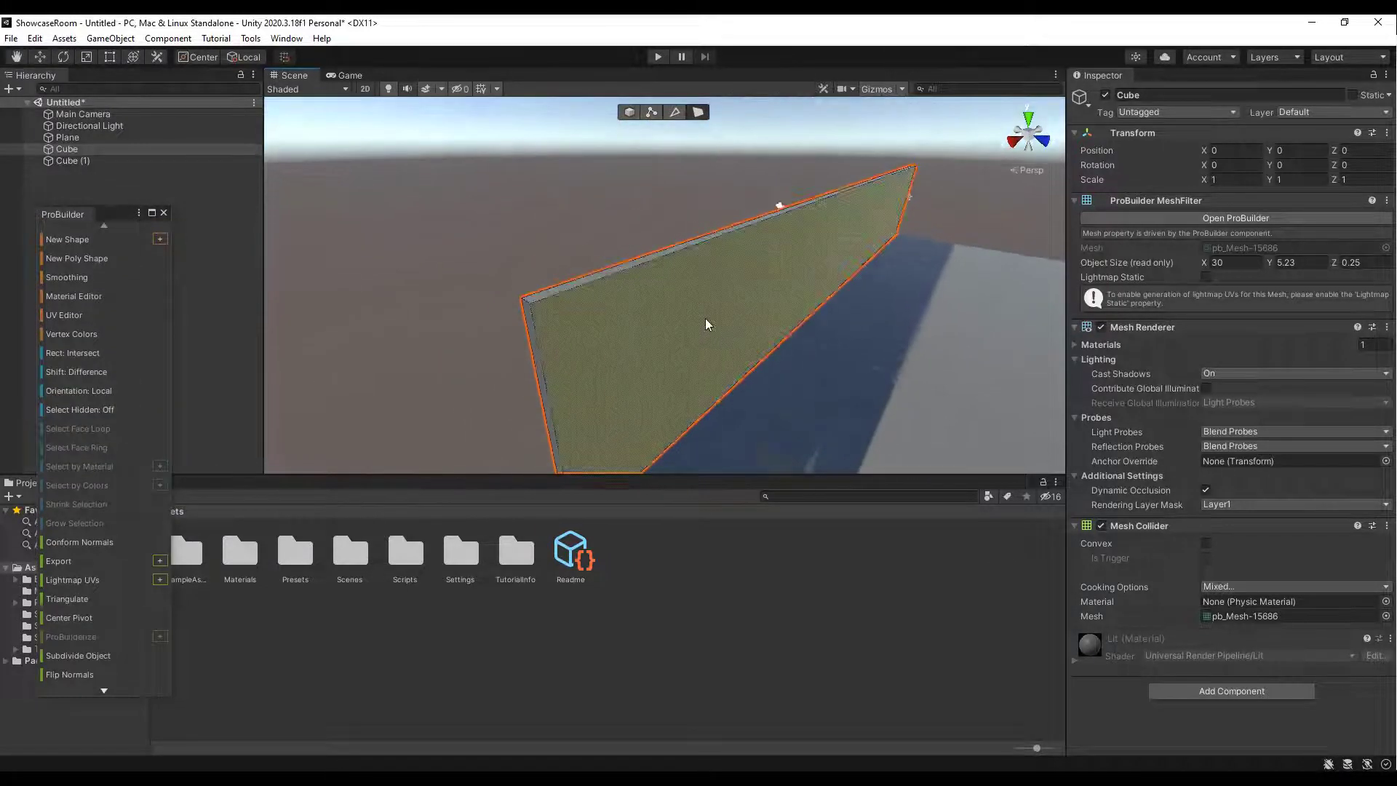
pyautogui.click(675, 251)
pyautogui.moveTo(873, 136); pyautogui.dragTo(862, 172)
pyautogui.keyDown('alt'); pyautogui.moveTo(896, 238); pyautogui.dragTo(1019, 233); pyautogui.keyUp('alt')
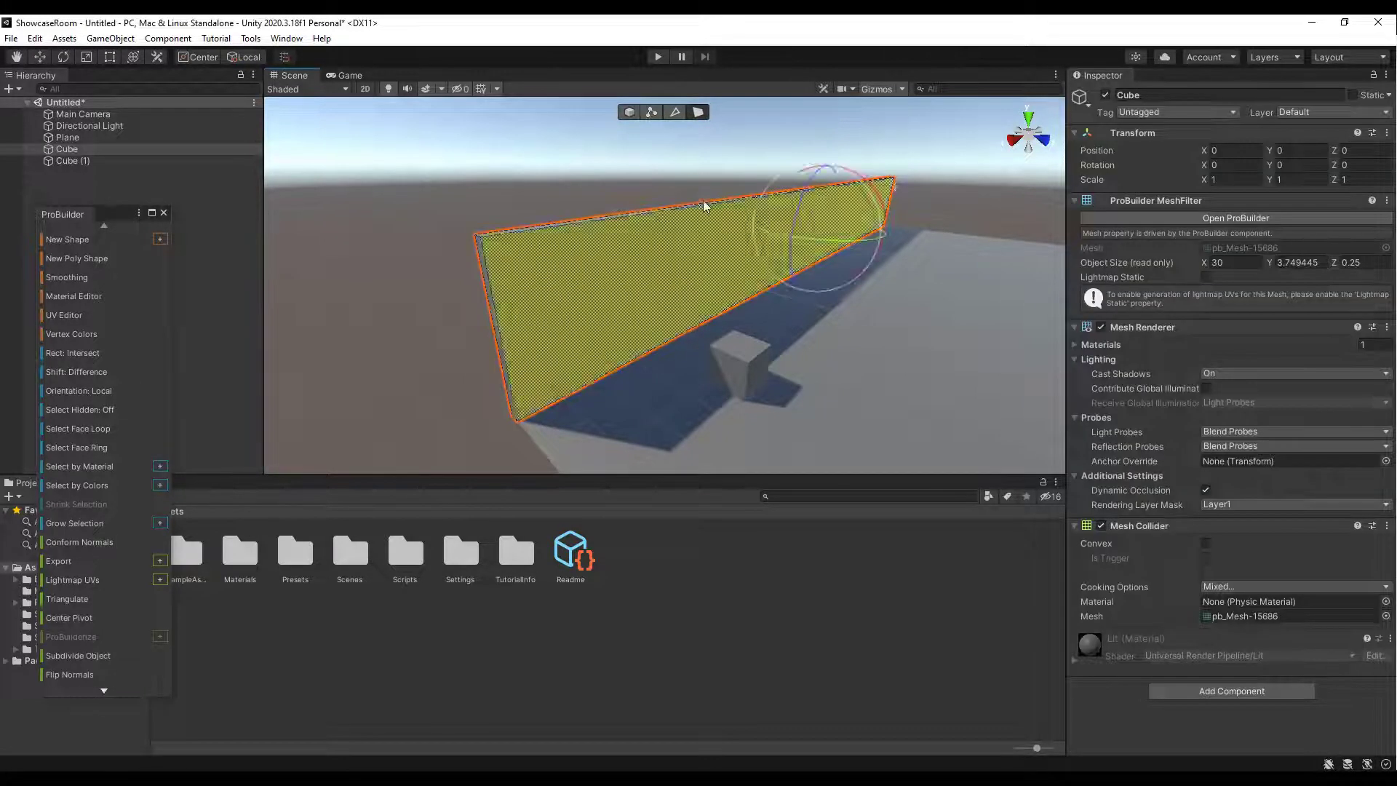
pyautogui.moveTo(828, 133); pyautogui.dragTo(829, 150)
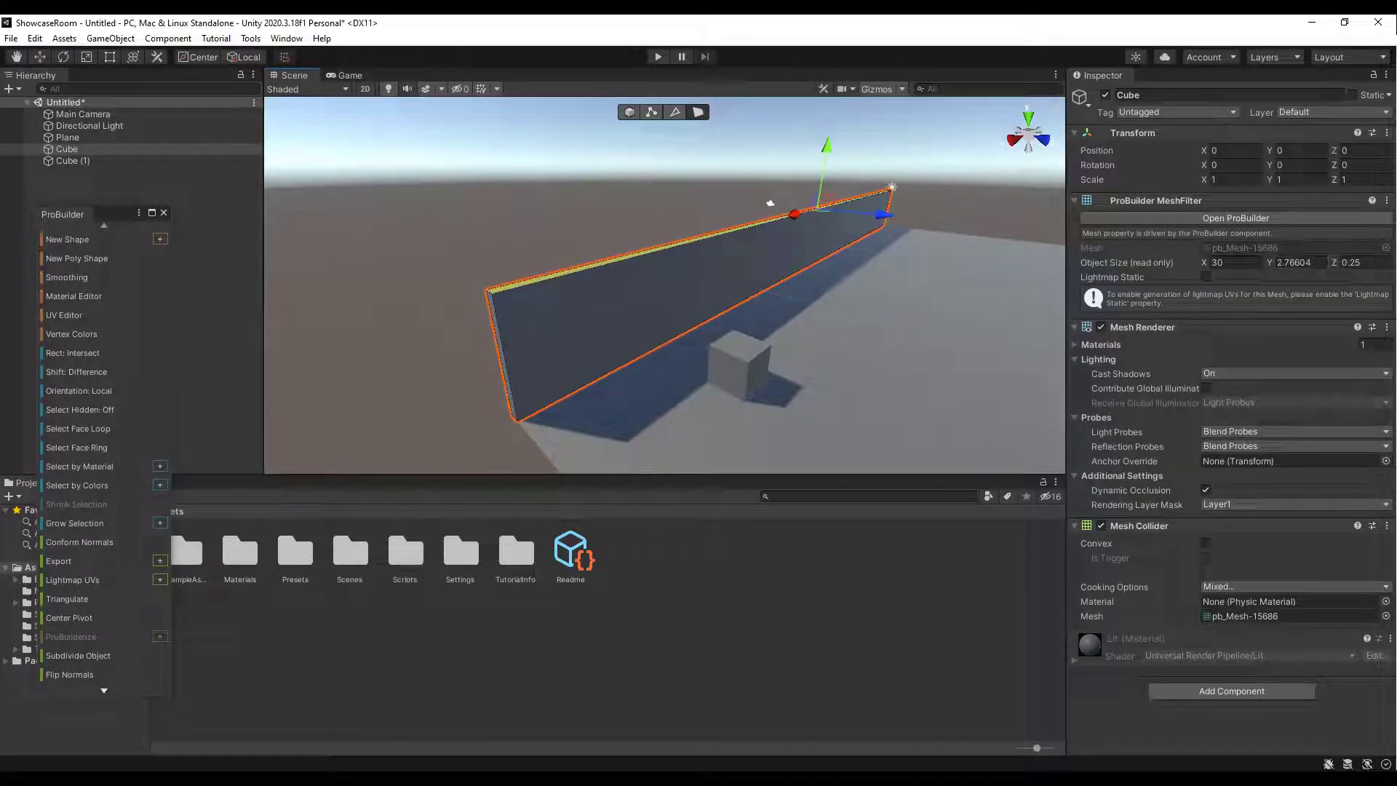
pyautogui.moveTo(827, 155); pyautogui.dragTo(830, 140)
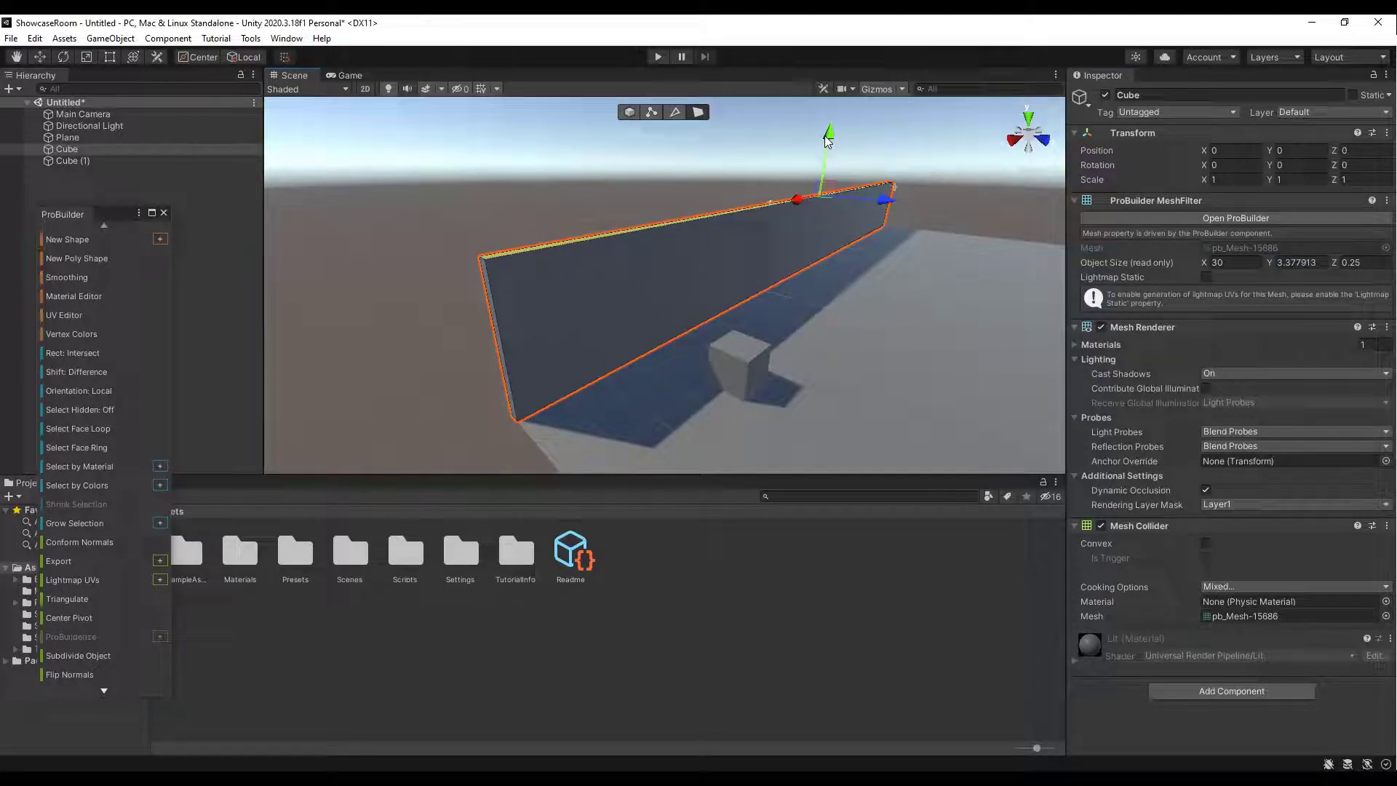
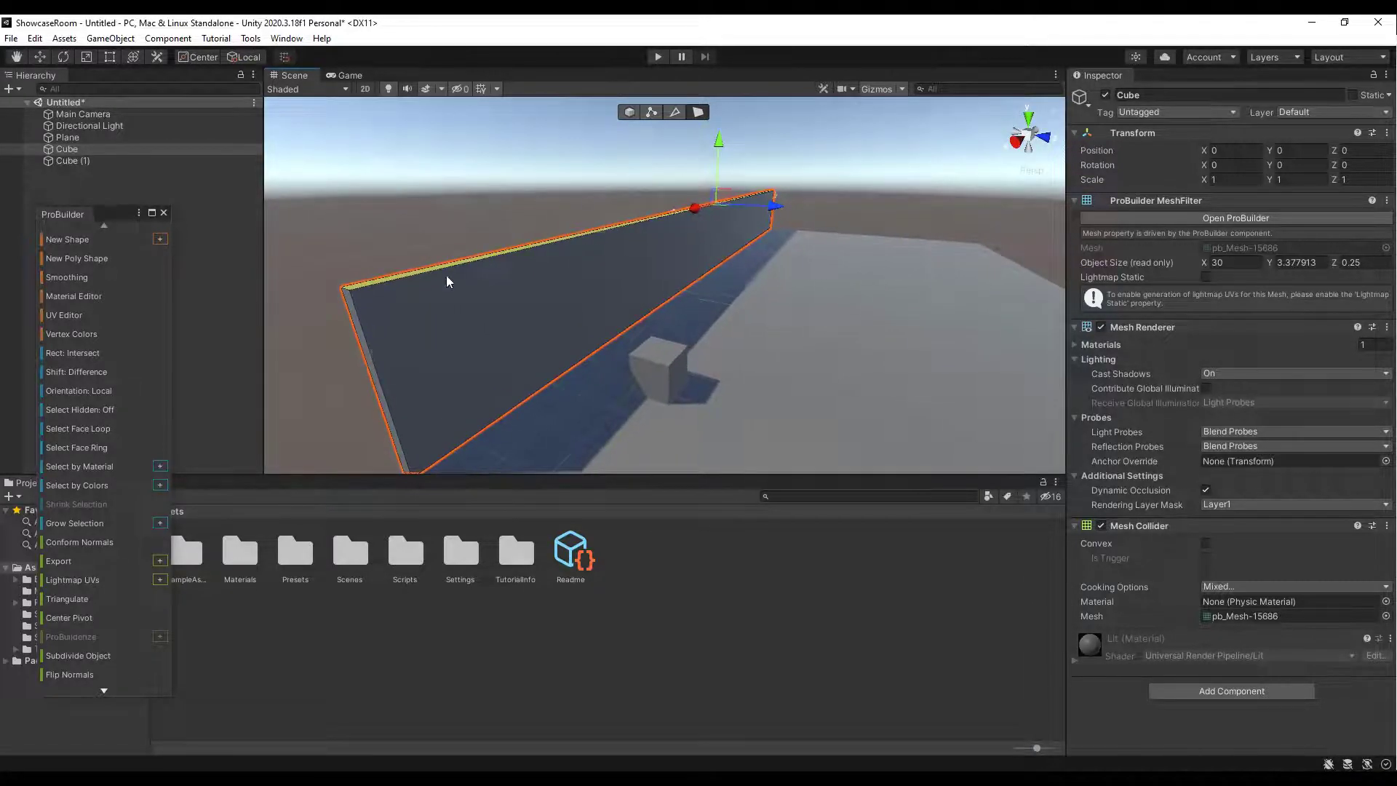
pyautogui.click(825, 201)
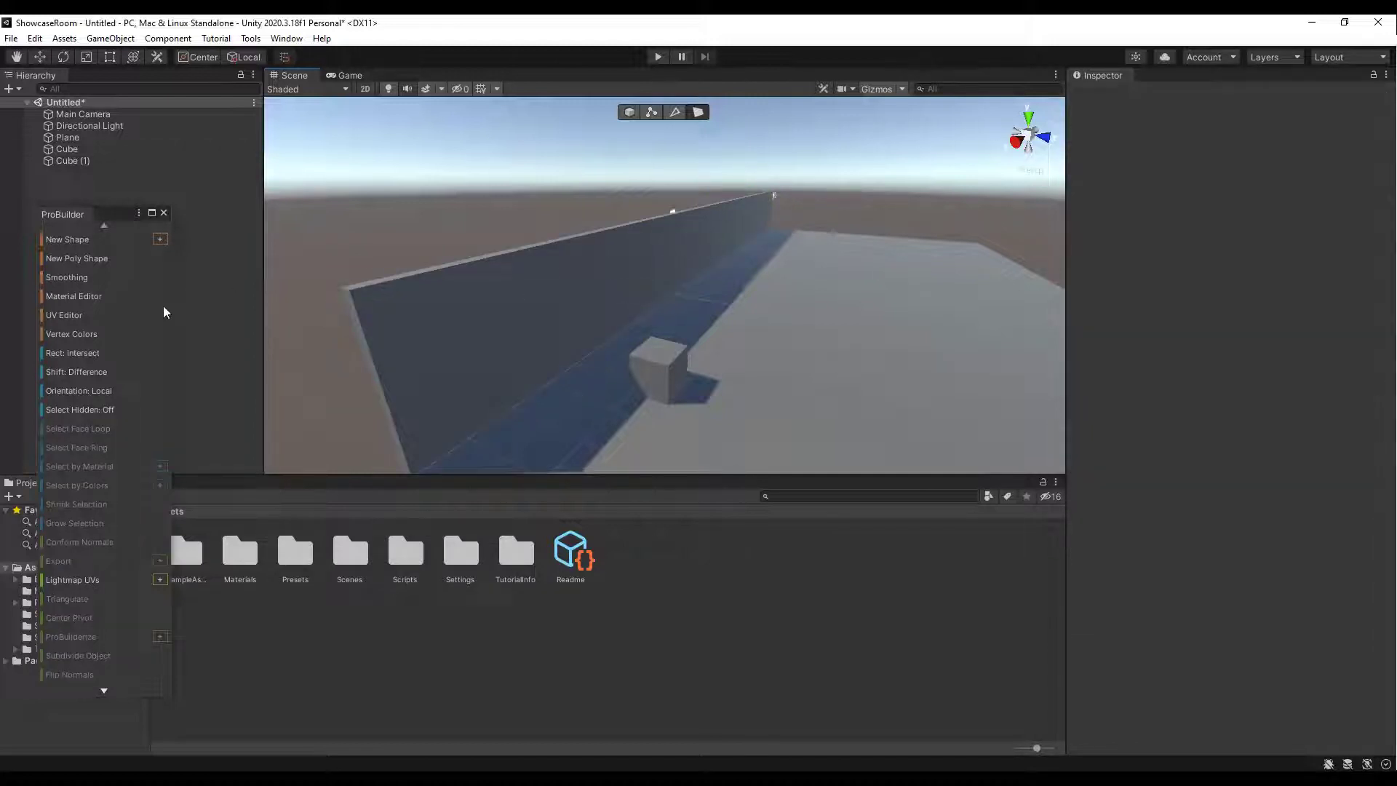
# Build a new ProBuilder cube sized 30 × 0.33 × 3 and close the Shape Tool
pyautogui.click(160, 239)
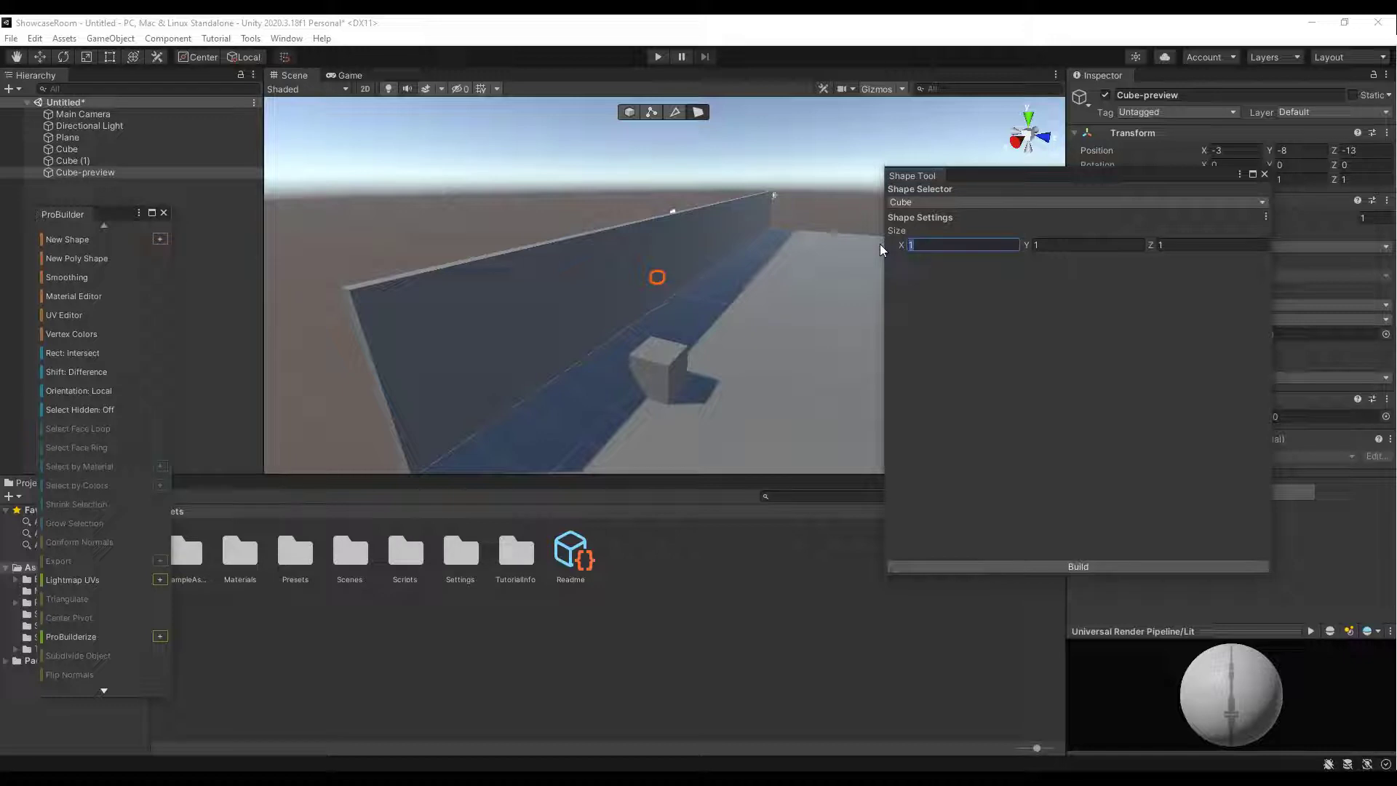
pyautogui.write('30')
pyautogui.press('Tab')
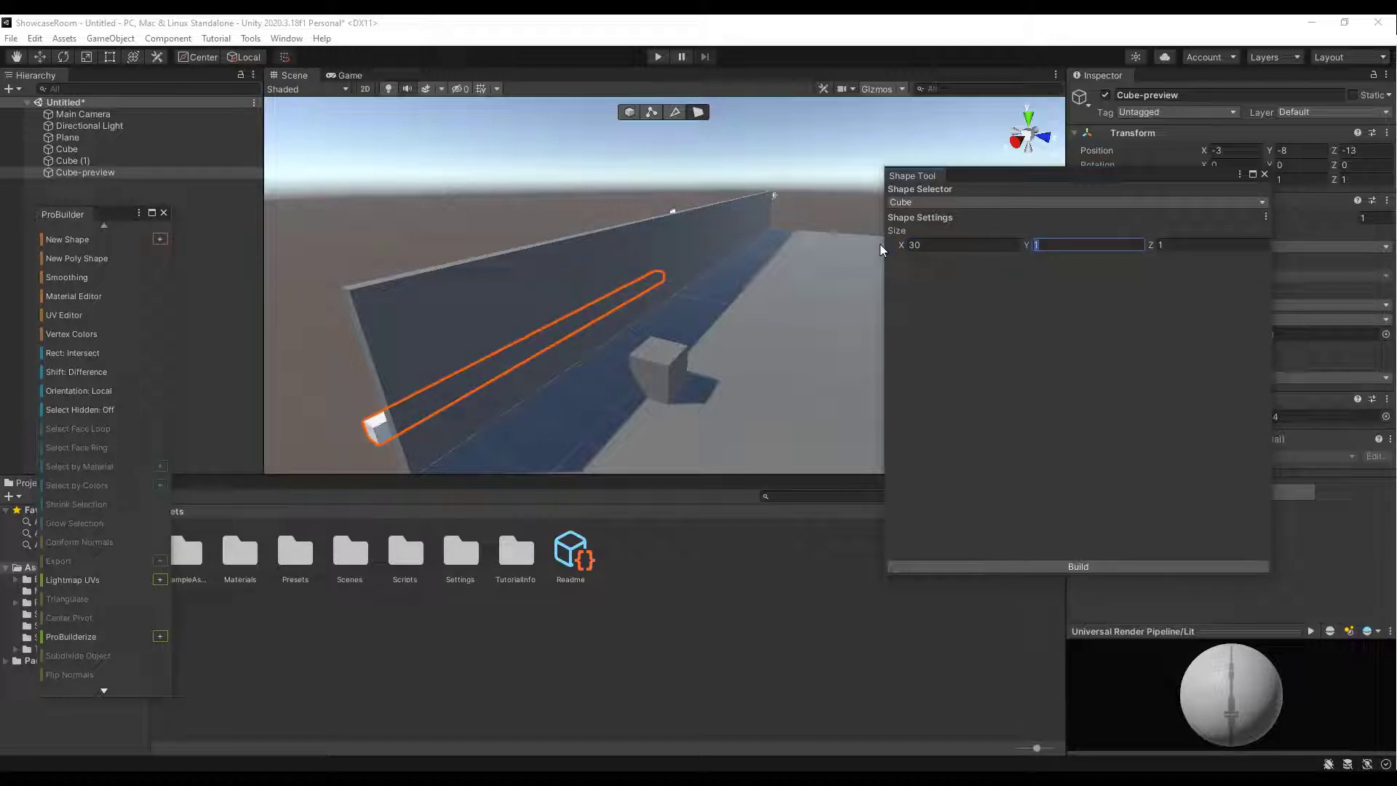
pyautogui.write('.33')
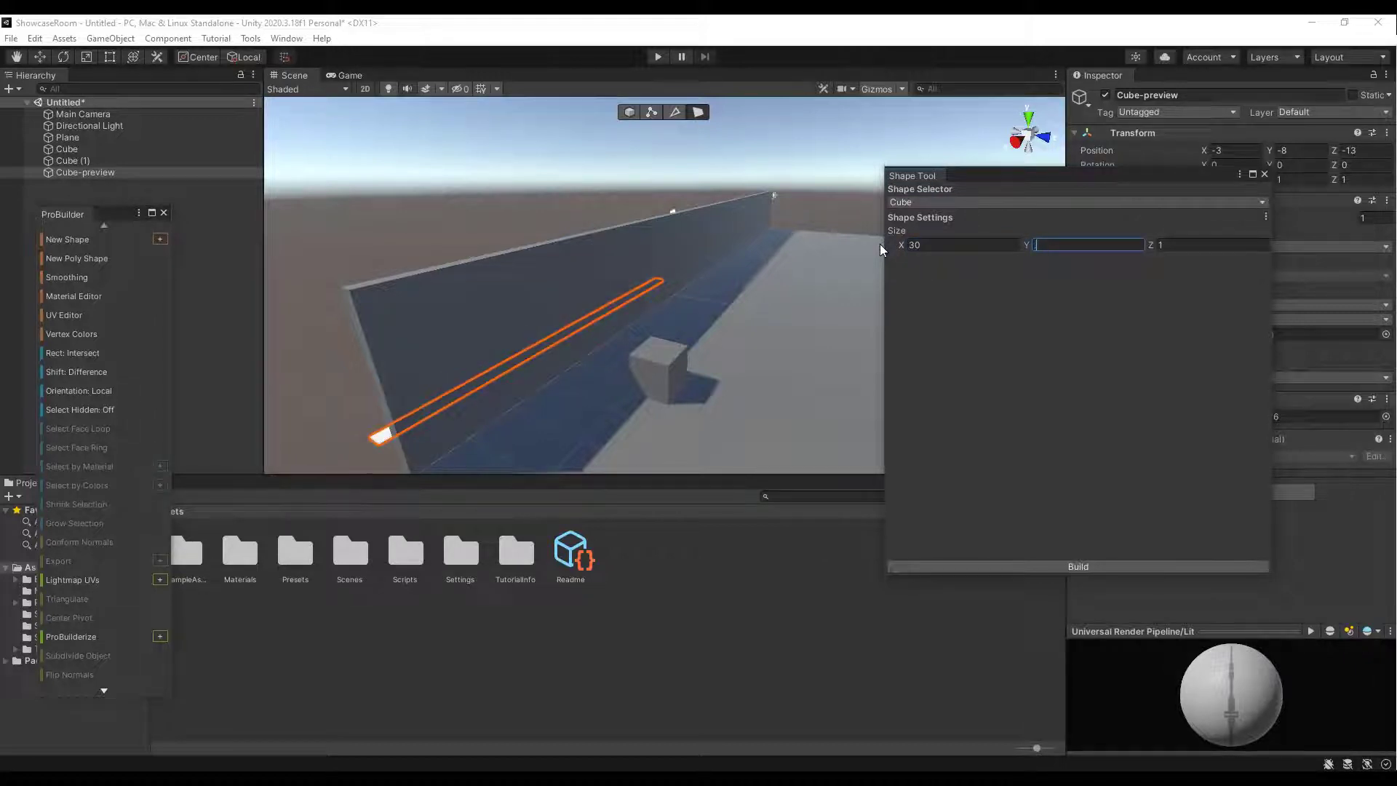
pyautogui.press('Tab')
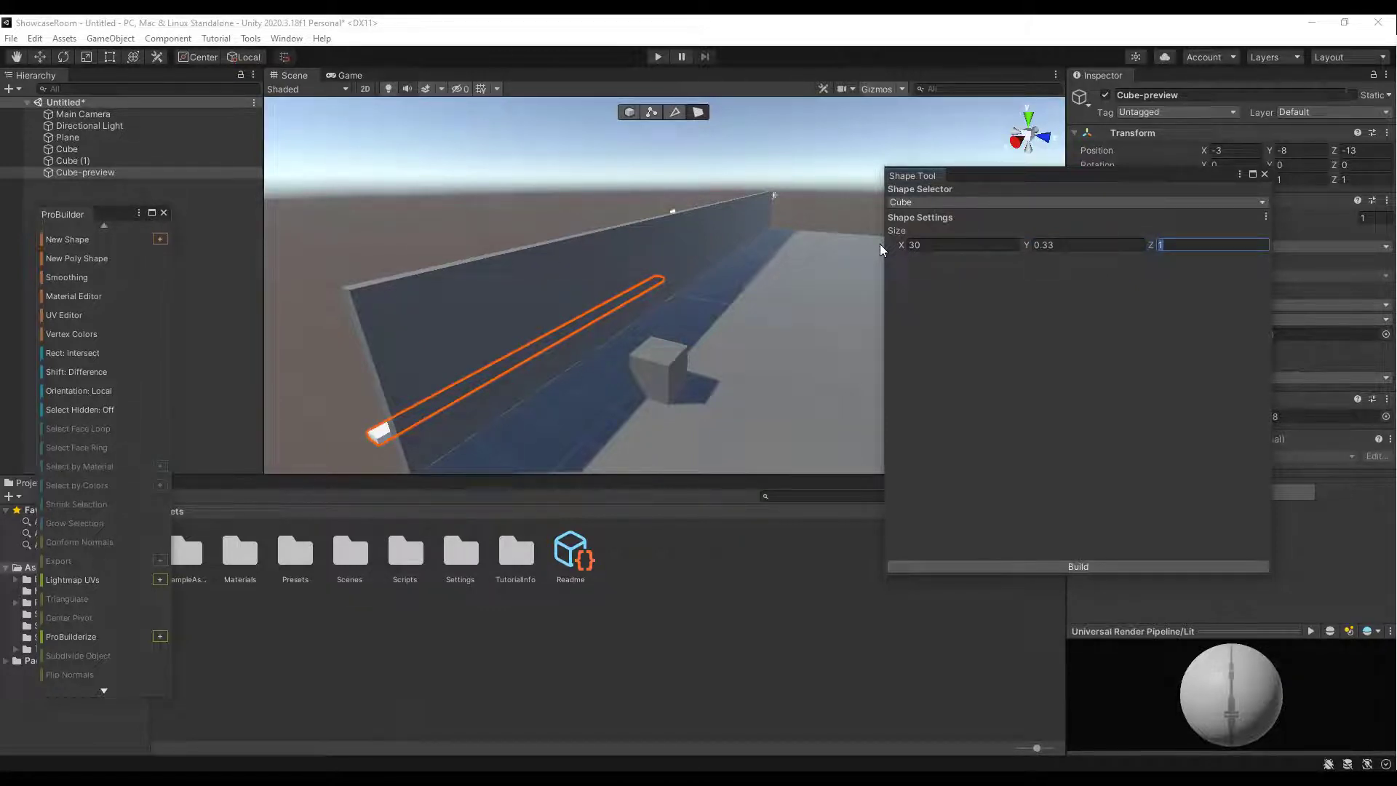
pyautogui.write('3')
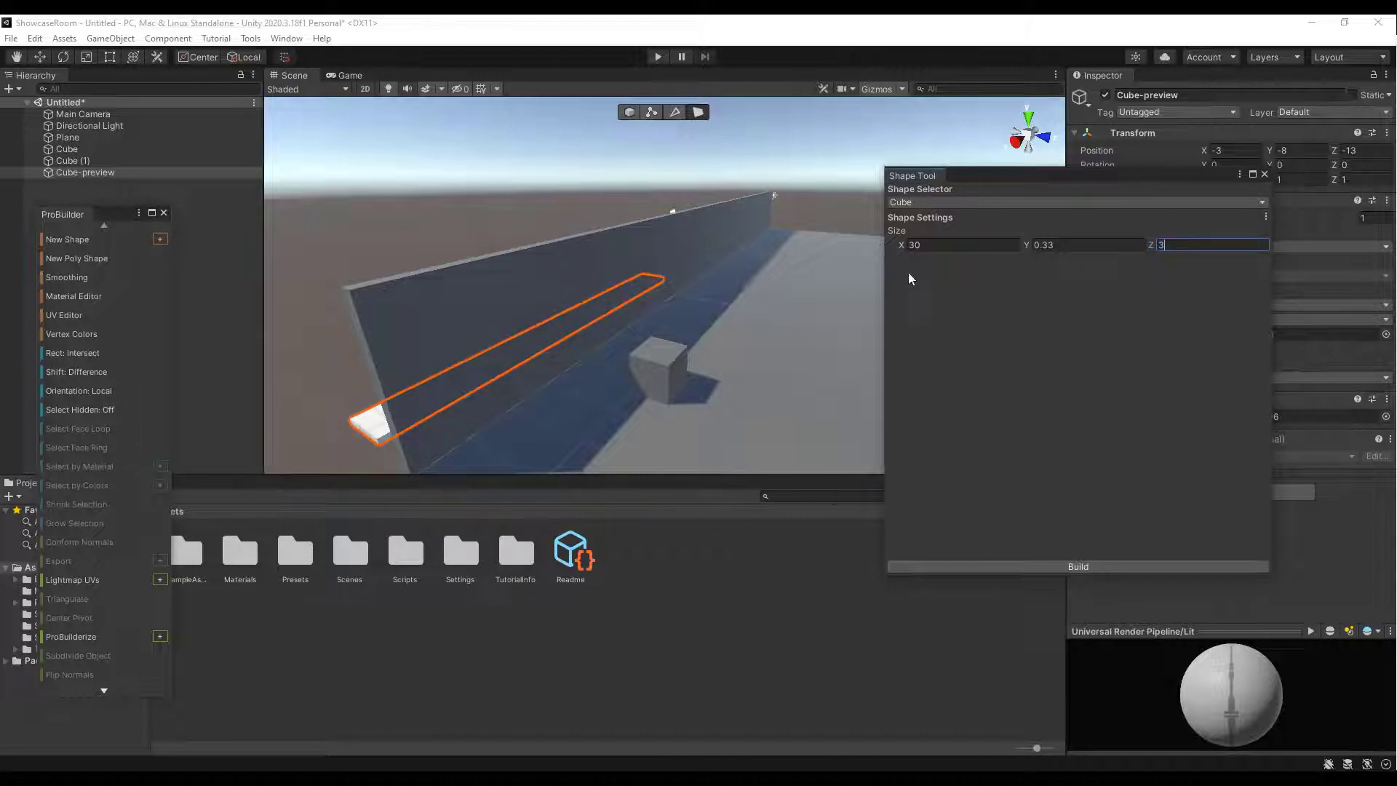
pyautogui.click(1076, 566)
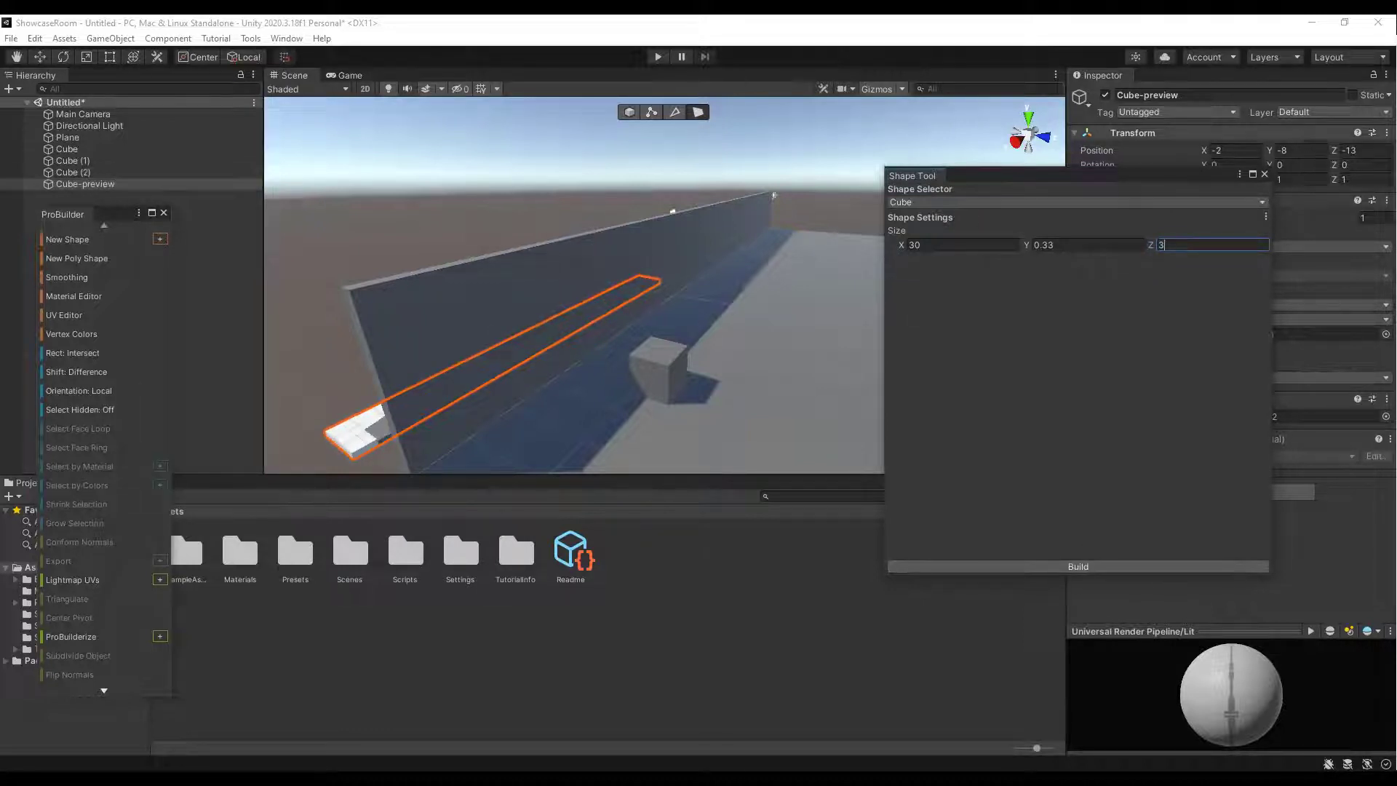
pyautogui.click(1265, 174)
# Reset the new slab's transform and move it onto the top of the long wall, at about Y 3.25, Z 2.74
pyautogui.click(374, 436)
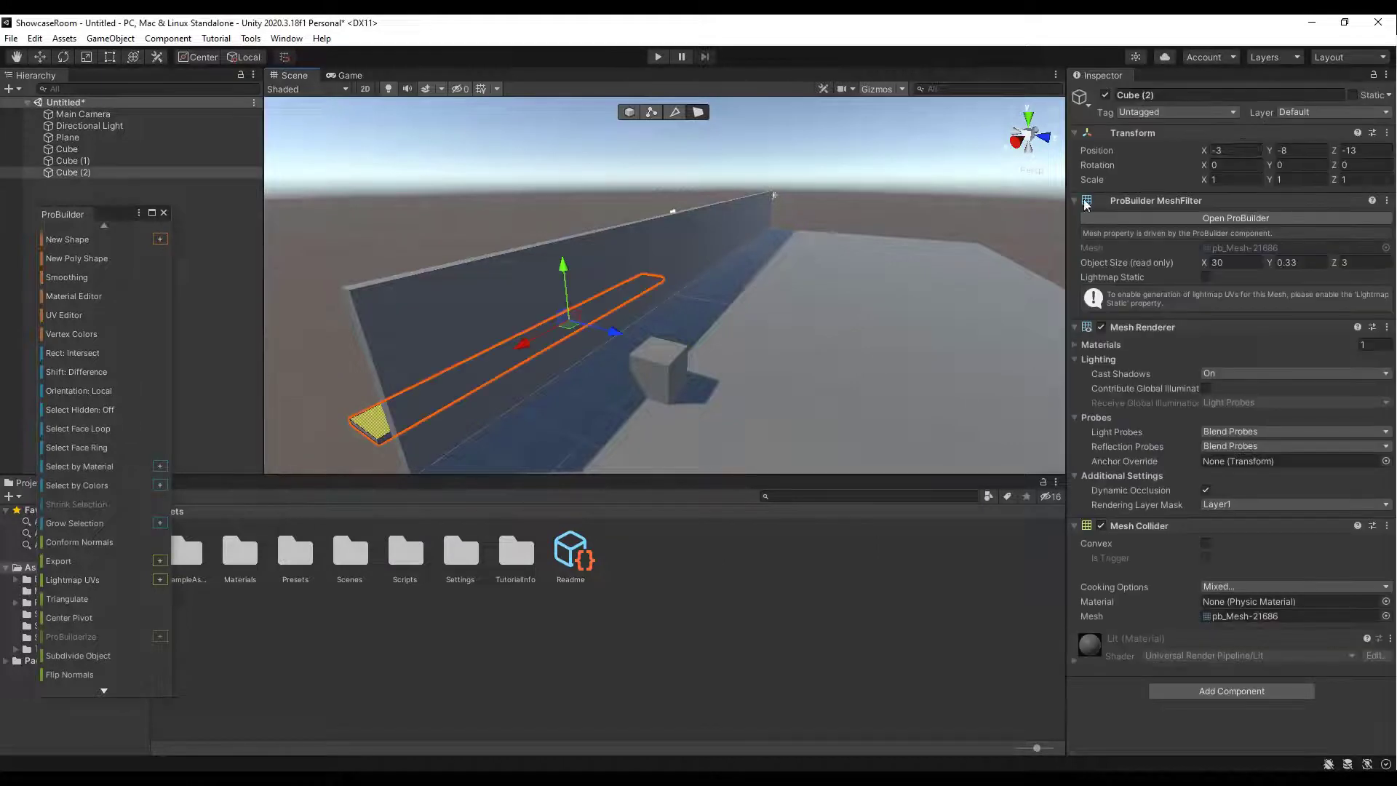
pyautogui.click(1387, 134)
pyautogui.click(1347, 148)
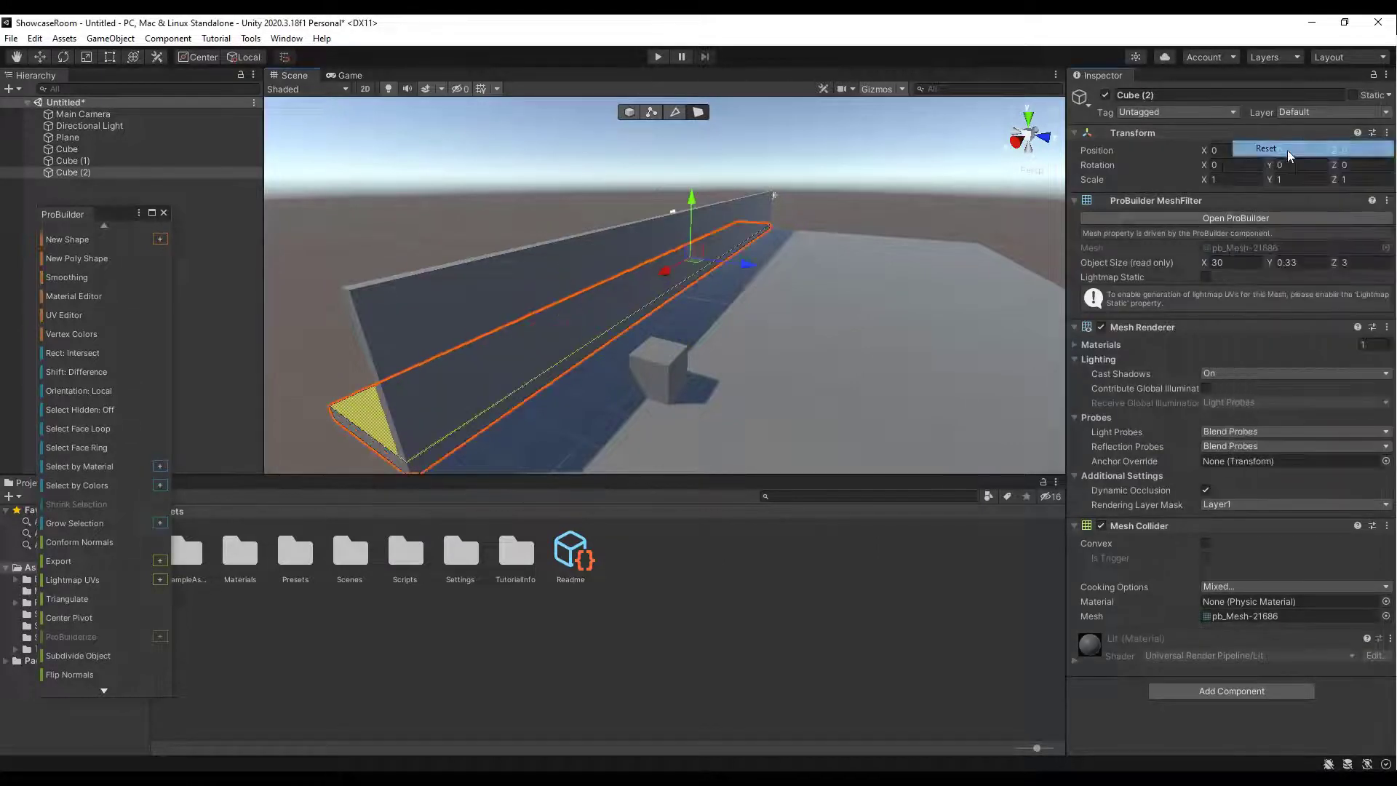
pyautogui.moveTo(697, 164)
pyautogui.mouseDown()
pyautogui.moveTo(682, 202)
pyautogui.moveTo(697, 146)
pyautogui.mouseUp()
pyautogui.click(630, 113)
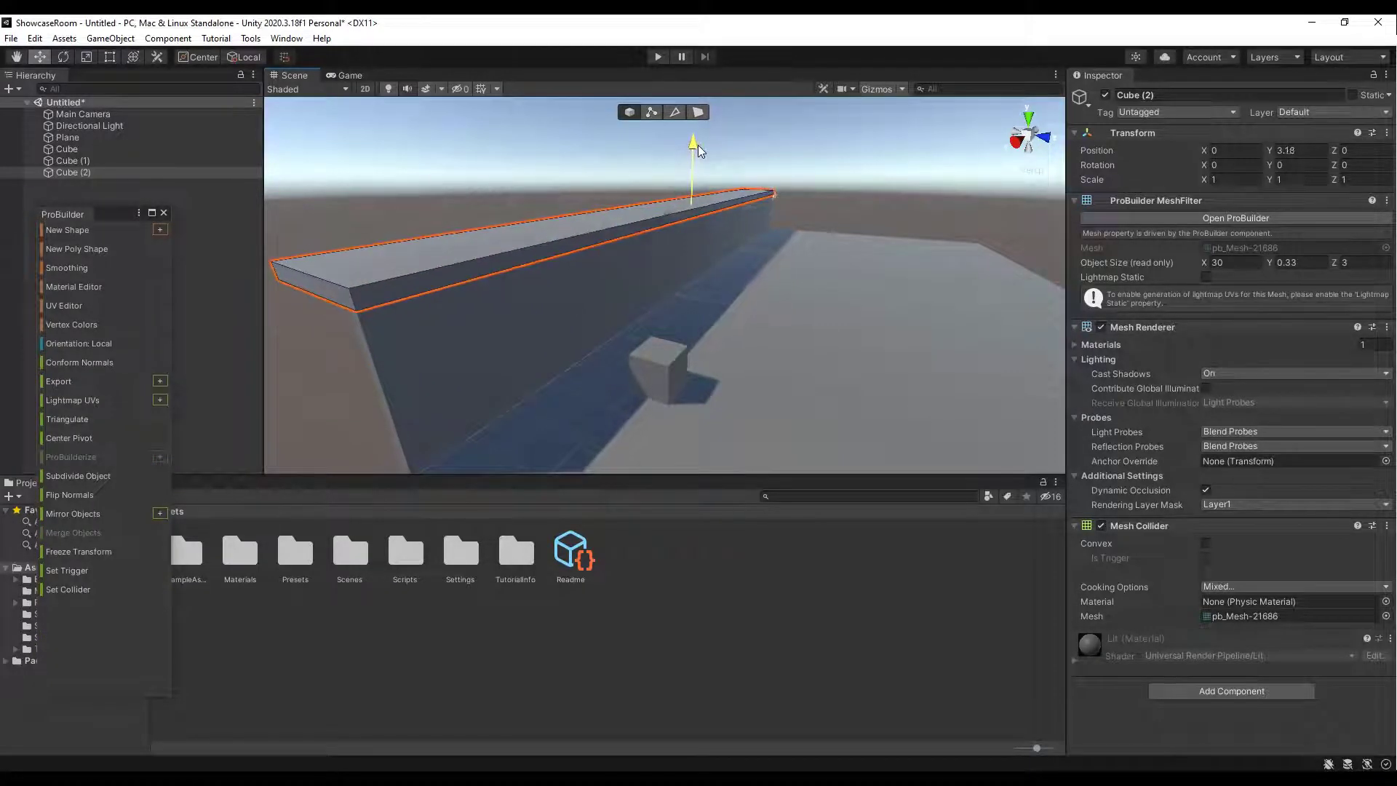
pyautogui.moveTo(736, 207)
pyautogui.mouseDown()
pyautogui.moveTo(801, 213)
pyautogui.moveTo(700, 220)
pyautogui.moveTo(722, 223)
pyautogui.mouseUp()
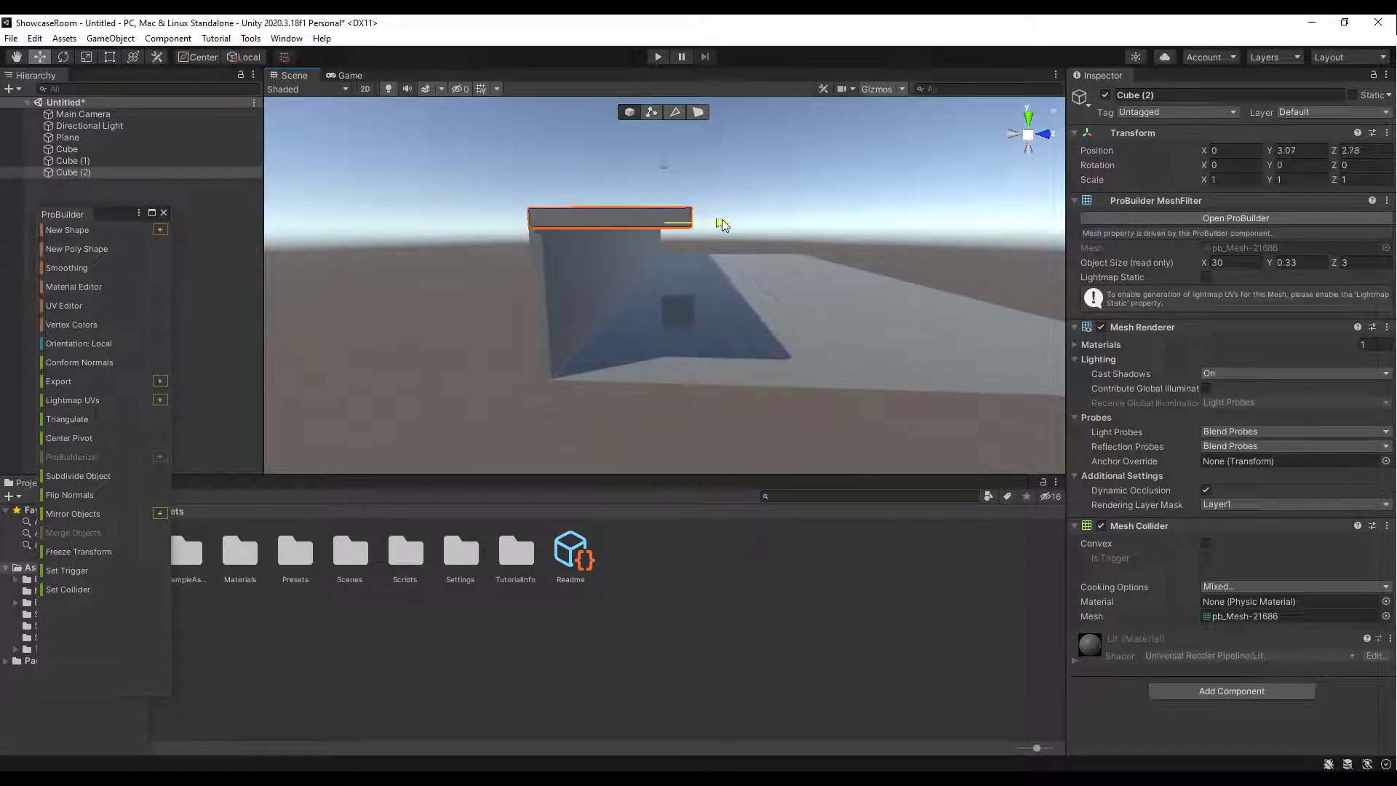
pyautogui.moveTo(663, 185); pyautogui.dragTo(683, 290)
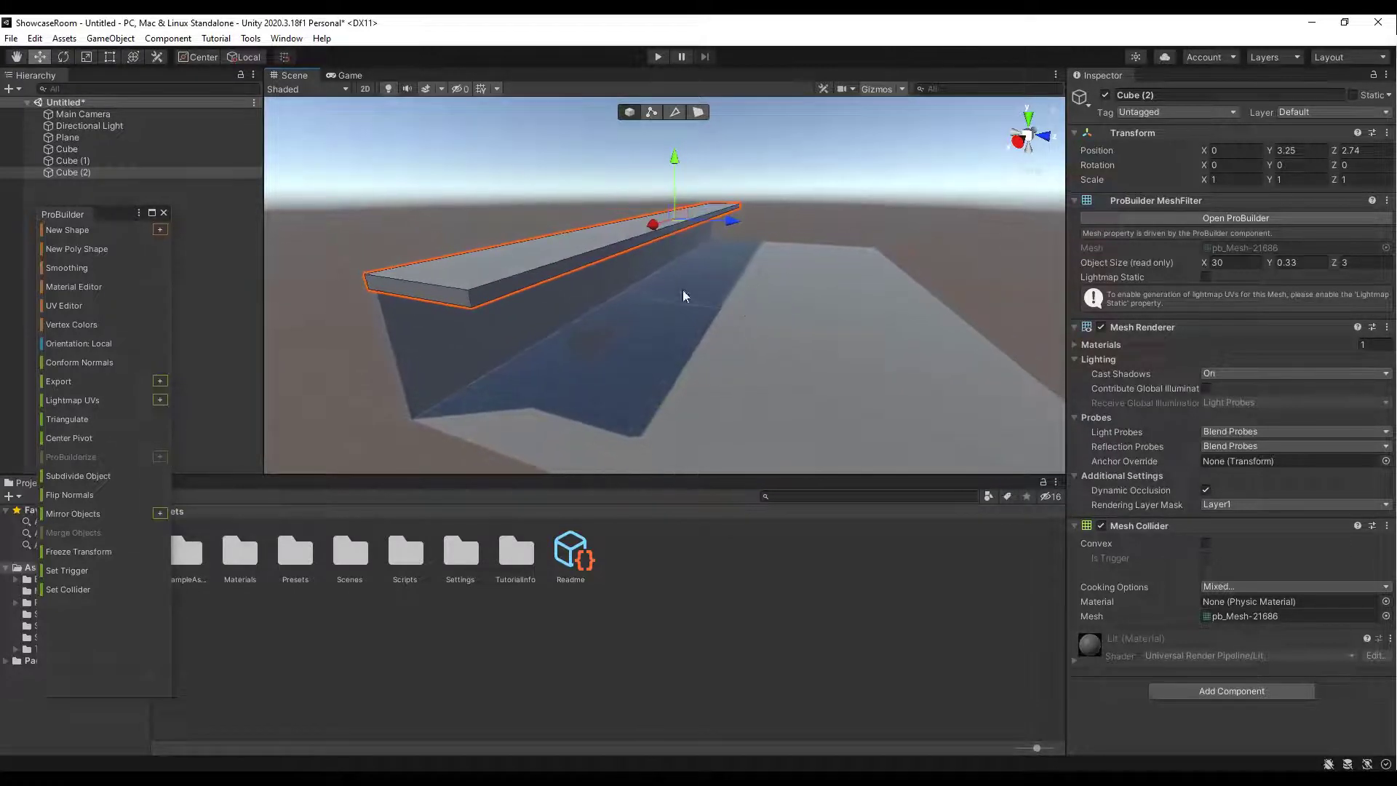
# Duplicate the long wall and move the copy onto the slab's inner edge at about Y 3.5, Z 2.75
pyautogui.click(452, 362)
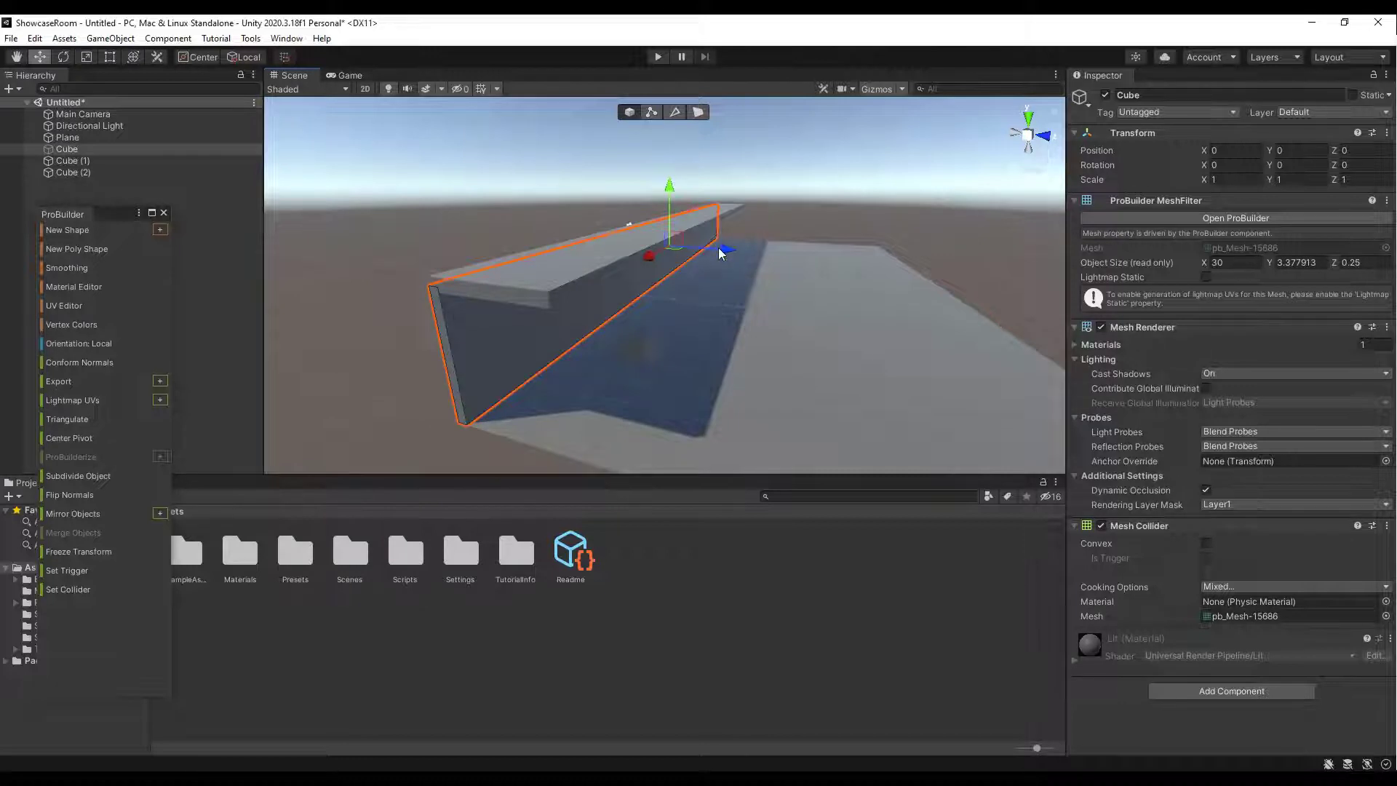
pyautogui.hotkey('ctrl', 'd')
pyautogui.moveTo(723, 251); pyautogui.dragTo(714, 150)
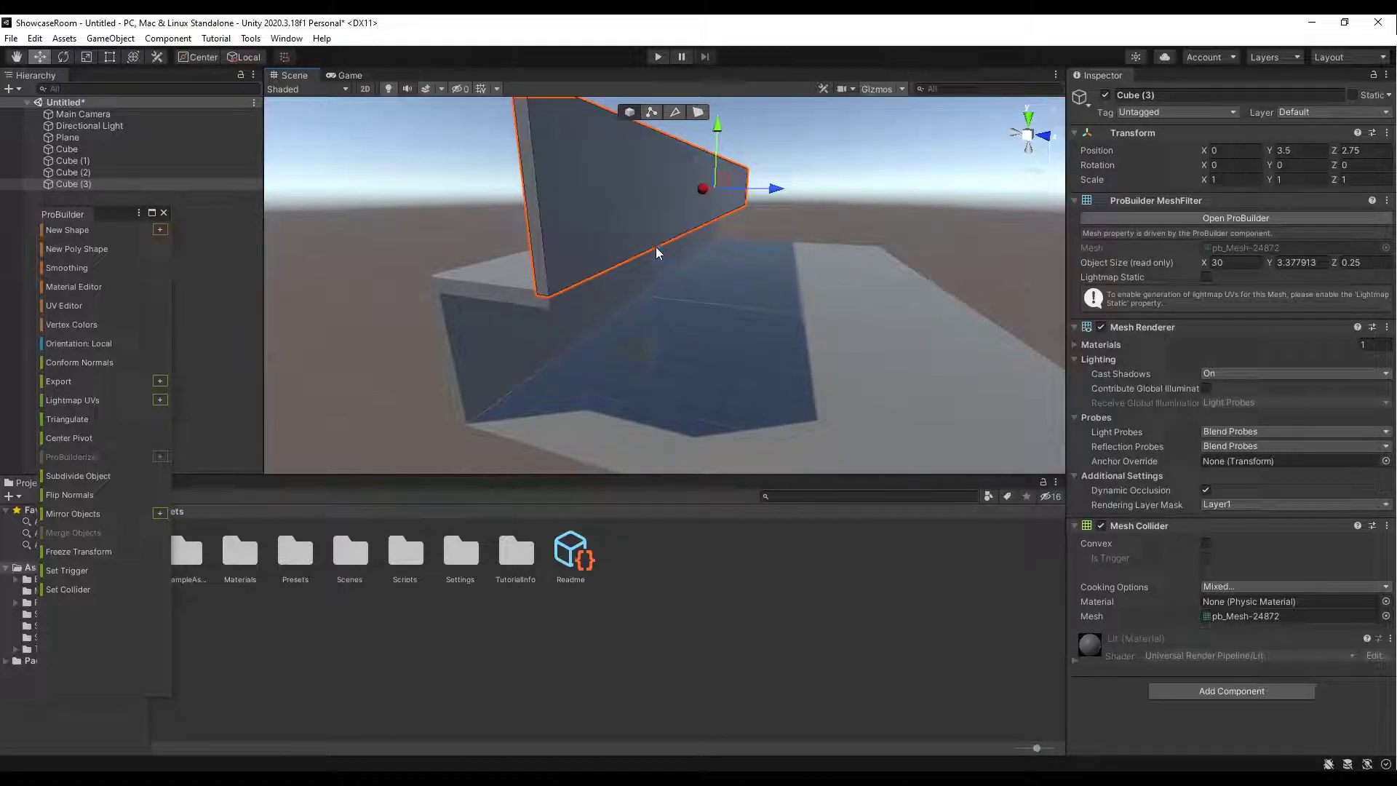
# Duplicate the original long wall and move the copy to the opposite side of the floor, at about Z 15.11
pyautogui.click(530, 342)
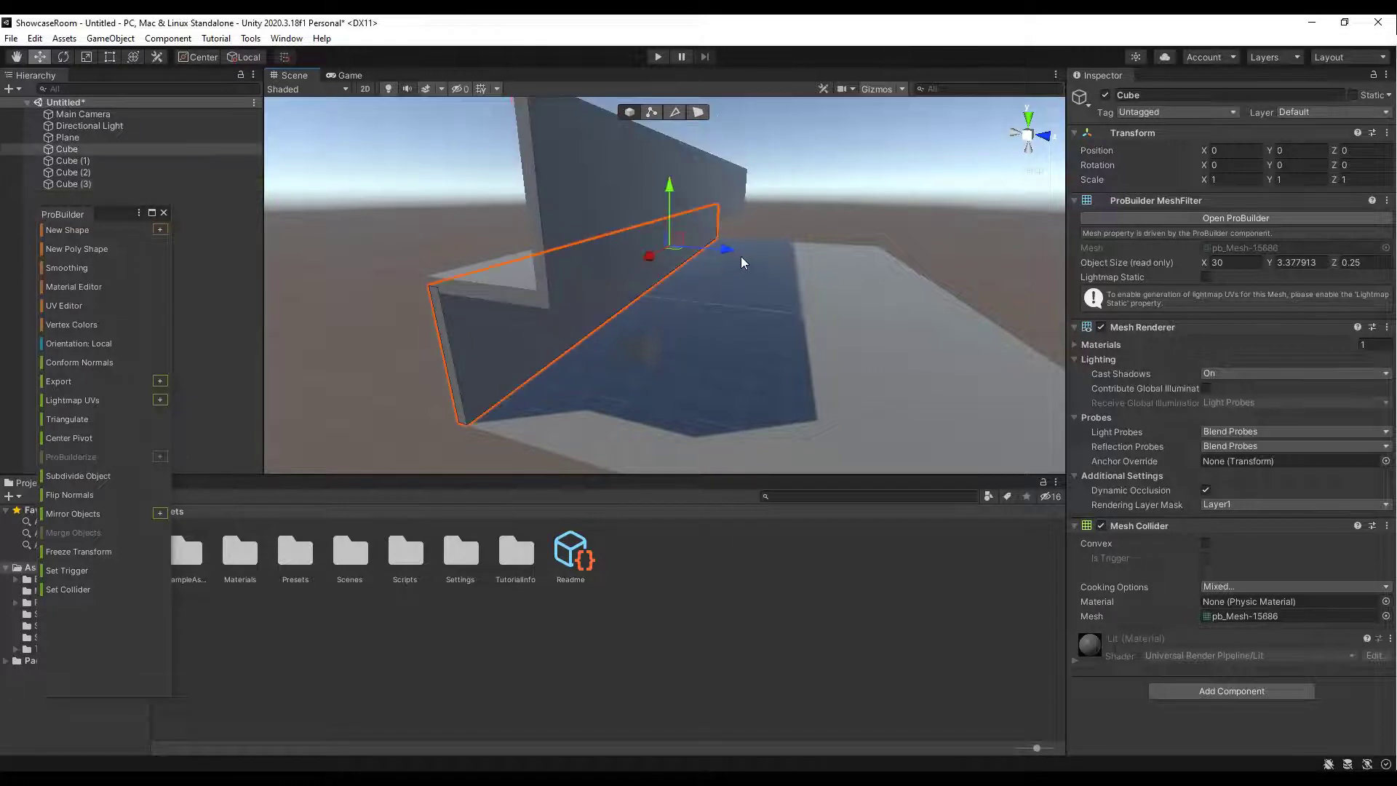
pyautogui.hotkey('ctrl', 'd')
pyautogui.moveTo(727, 252); pyautogui.dragTo(1037, 272)
pyautogui.moveTo(805, 271); pyautogui.dragTo(776, 280, button='right')
# Raise the top face of the opposite wall in face selection mode until the wall is about 6.51 high
pyautogui.click(699, 111)
pyautogui.click(698, 287)
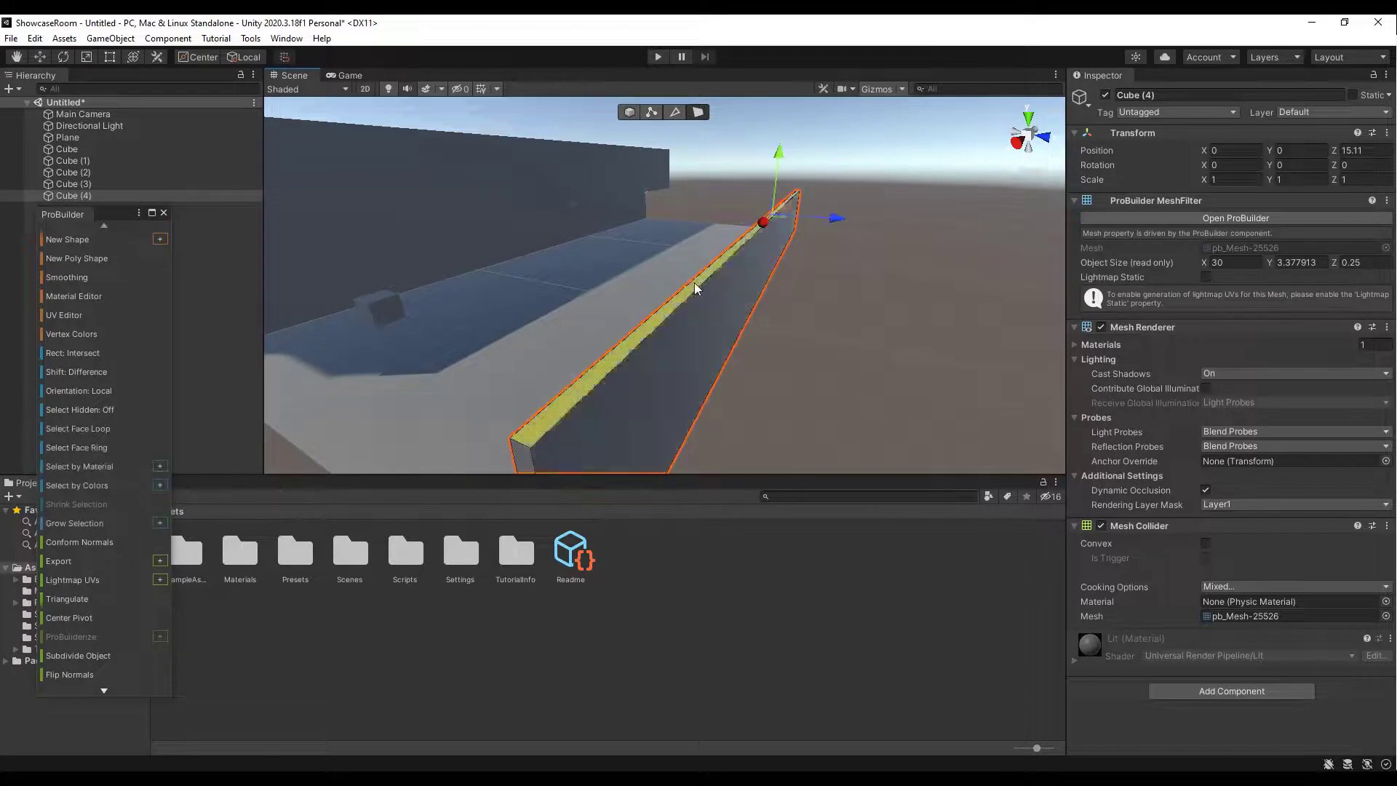
pyautogui.moveTo(780, 172); pyautogui.dragTo(771, 86)
pyautogui.moveTo(855, 227); pyautogui.dragTo(714, 217, button='right')
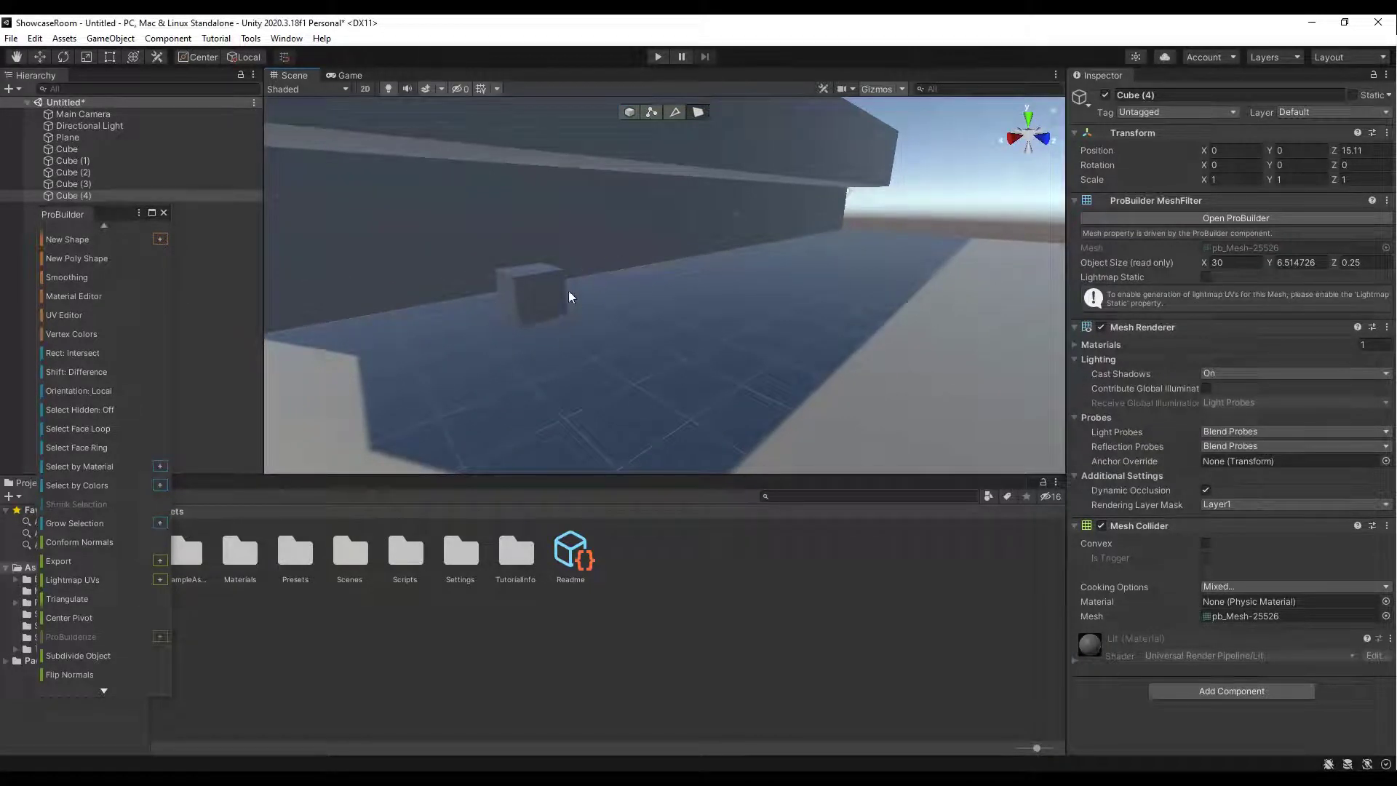
pyautogui.moveTo(817, 316); pyautogui.dragTo(855, 321, button='right')
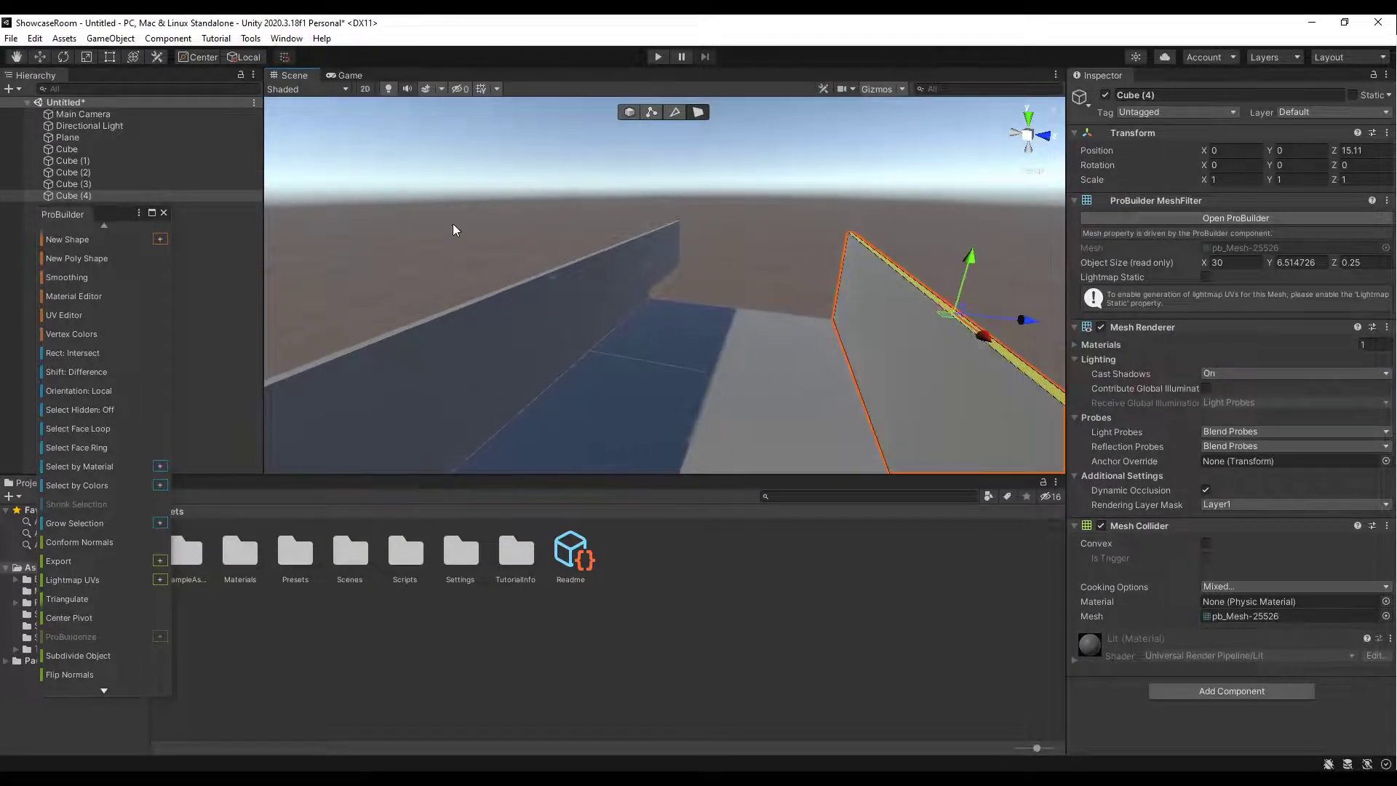
# Build a new ProBuilder cube sized 0.33 × 15 × 15 for the end wall and close the Shape Tool
pyautogui.click(160, 239)
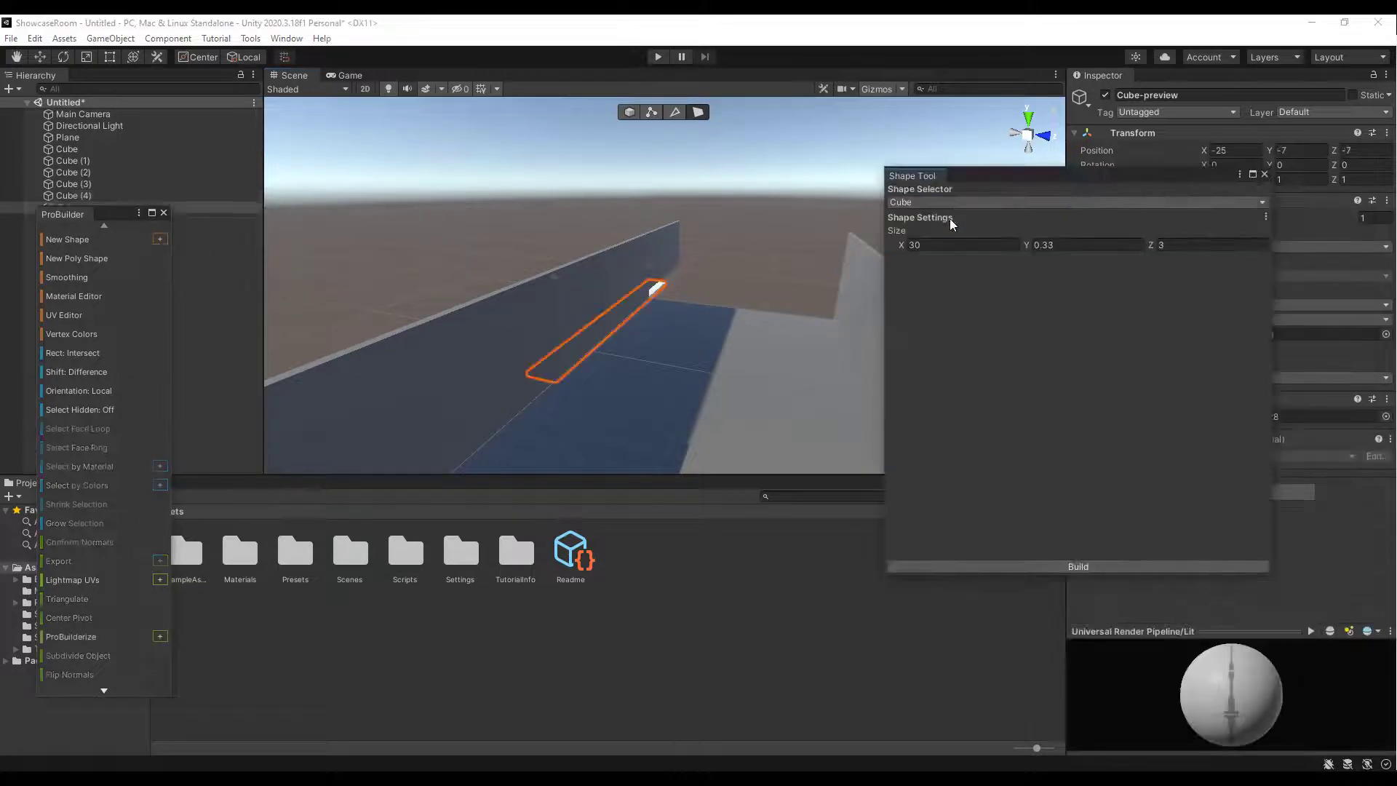
pyautogui.click(950, 251)
pyautogui.press('Tab')
pyautogui.press('Tab')
pyautogui.write('15')
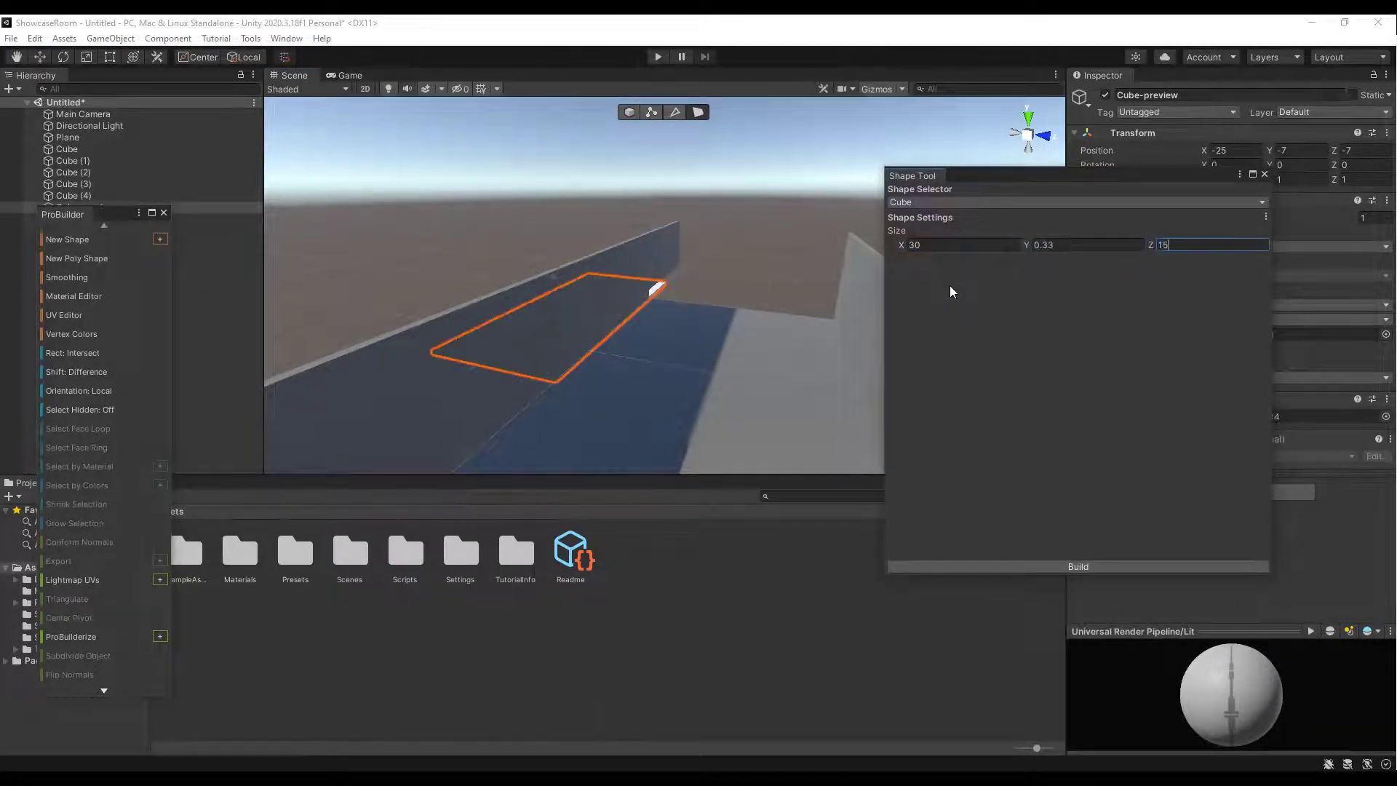
pyautogui.hotkey('shift', 'Tab')
pyautogui.hotkey('shift', 'Tab')
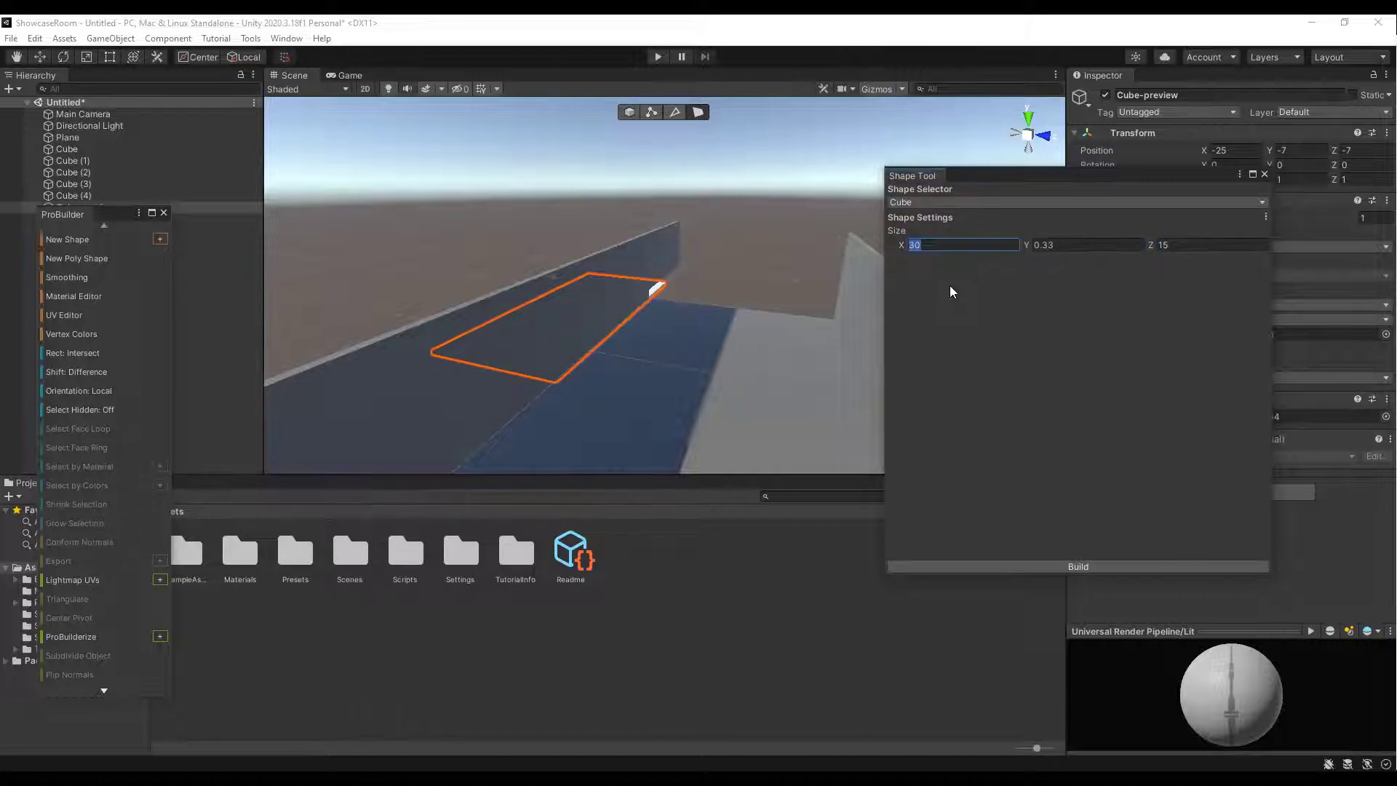
pyautogui.write('0.33')
pyautogui.press('Tab')
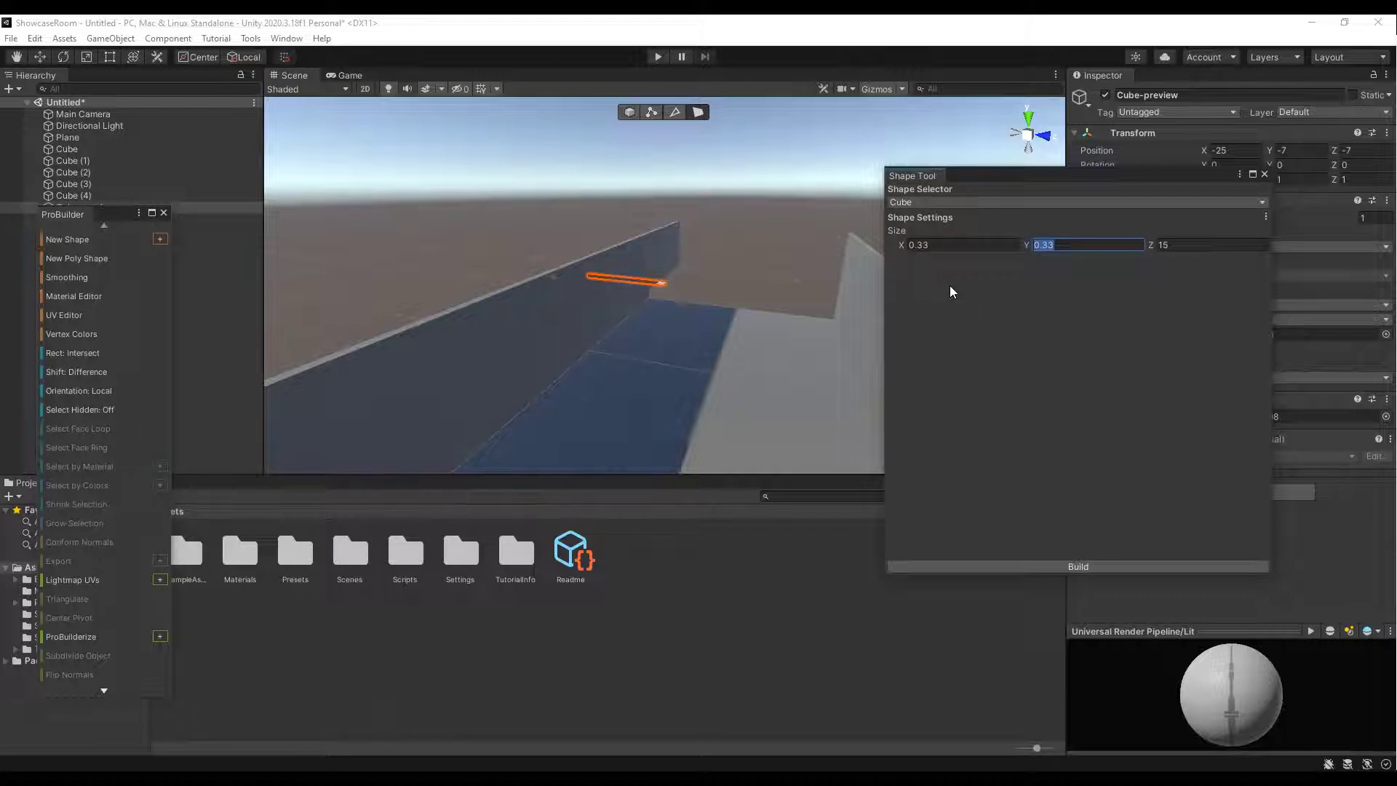
pyautogui.write('15')
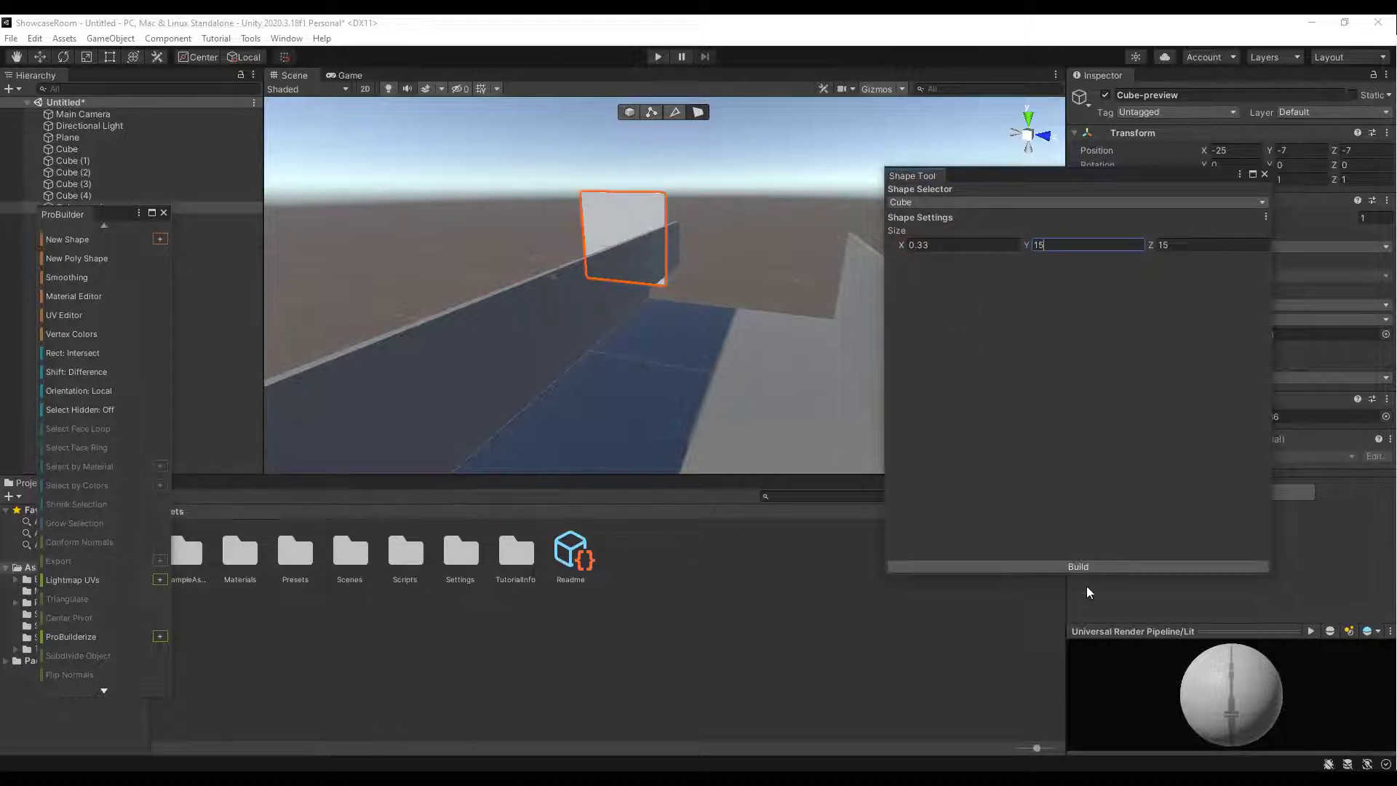
pyautogui.click(1080, 567)
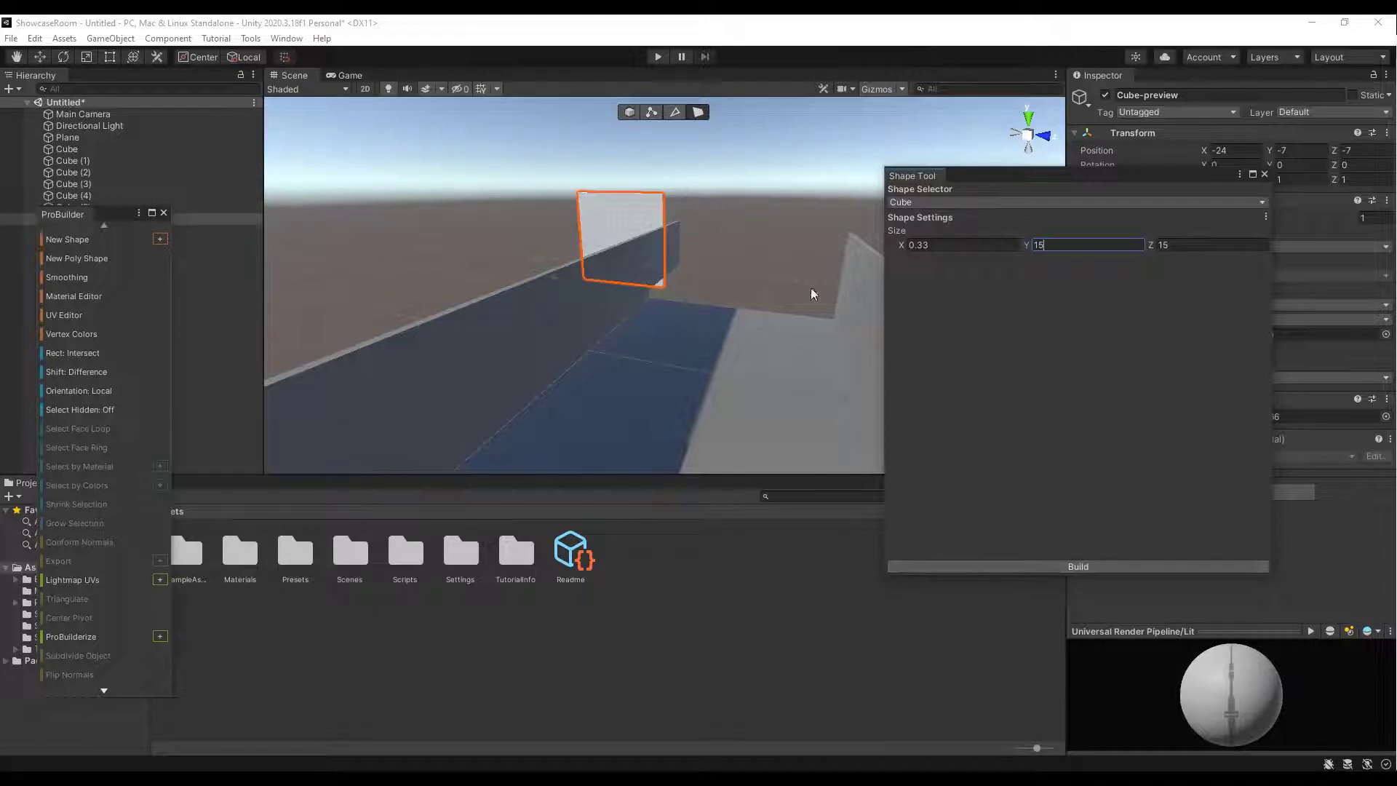
pyautogui.click(1264, 175)
# Reset the end wall's transform and move it in object mode across the floor's end to Z 15
pyautogui.click(640, 233)
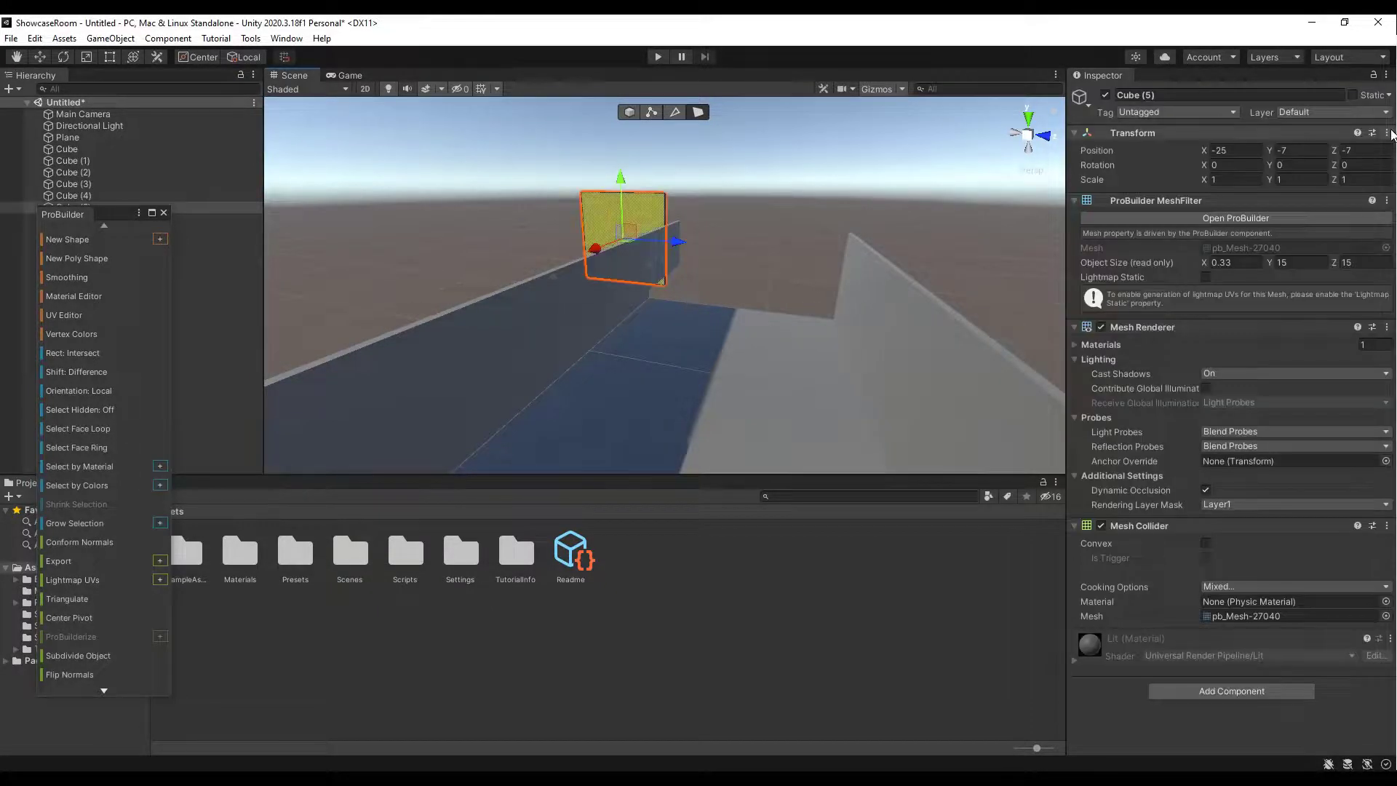
pyautogui.click(1387, 132)
pyautogui.click(1295, 149)
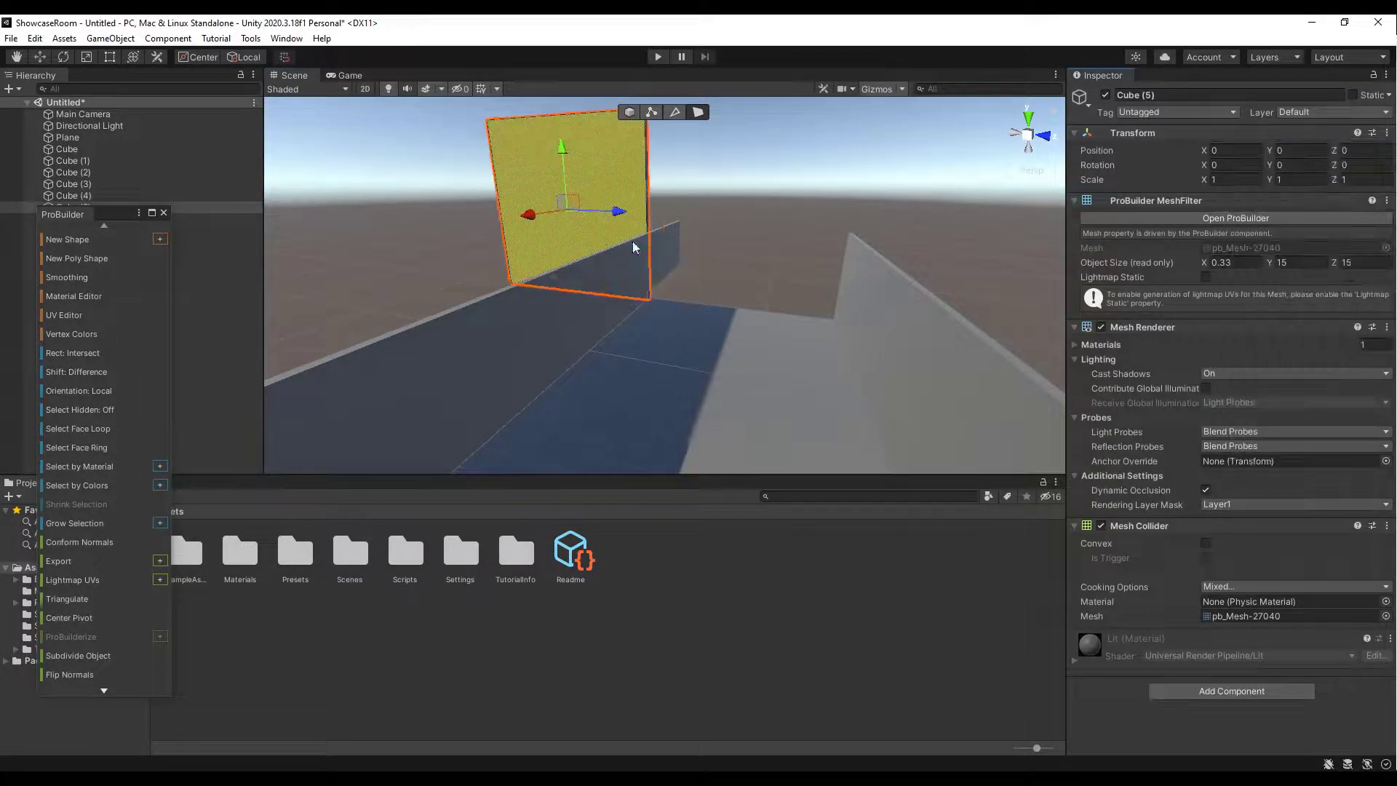
pyautogui.press('f')
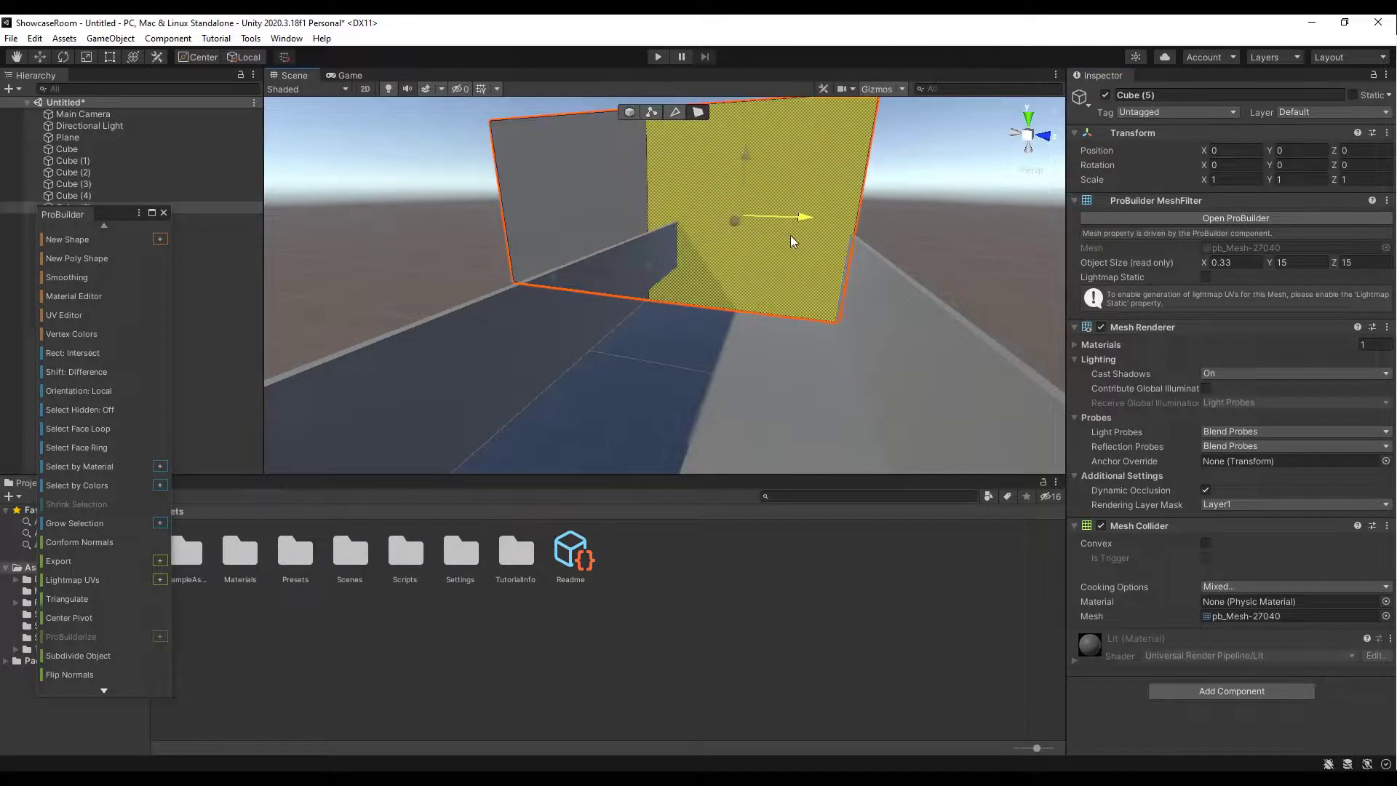
pyautogui.click(630, 112)
pyautogui.moveTo(622, 213); pyautogui.dragTo(796, 246)
pyautogui.moveTo(832, 275); pyautogui.dragTo(742, 163, button='right')
# Lower the top face of the end wall in face selection mode until the wall is about 6.87 high
pyautogui.click(699, 113)
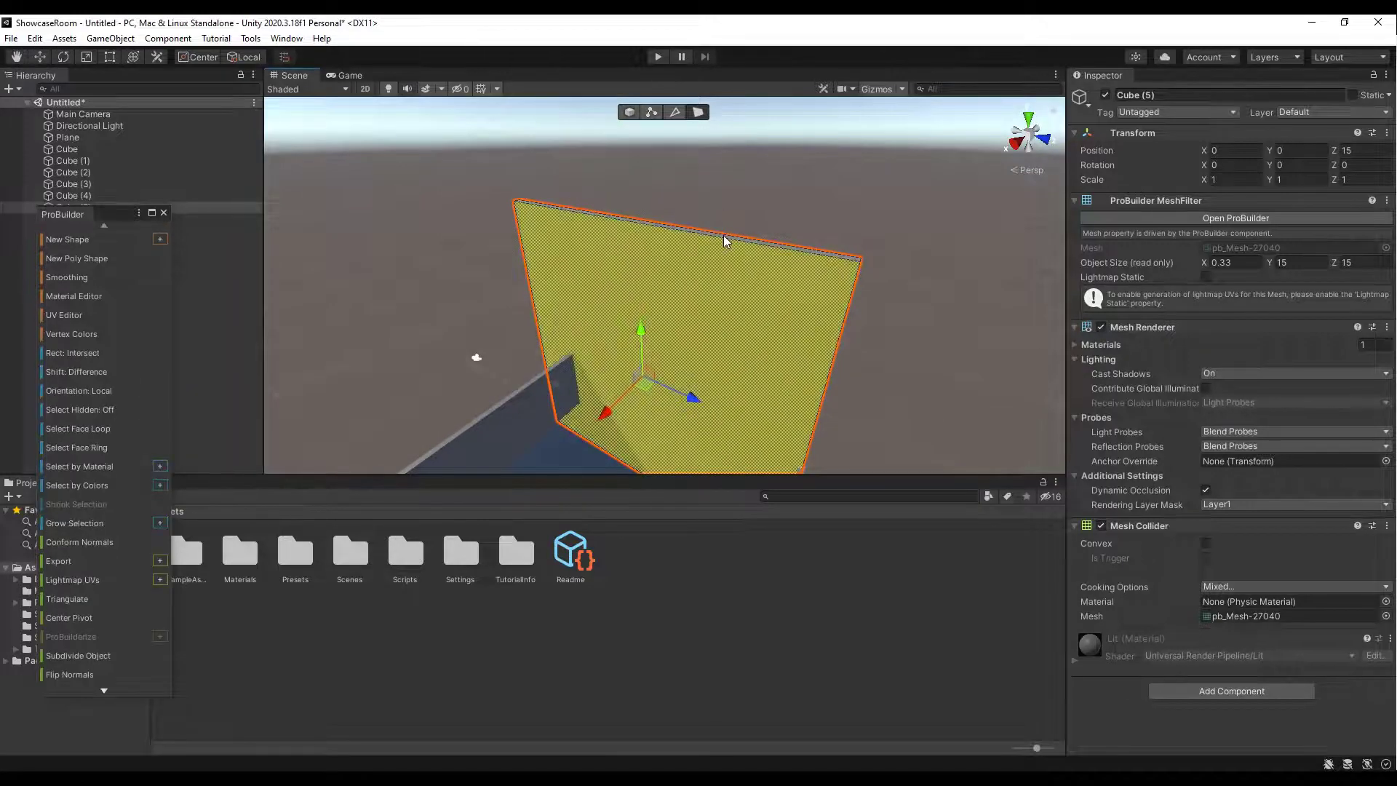
pyautogui.click(658, 224)
pyautogui.moveTo(641, 183); pyautogui.dragTo(641, 353)
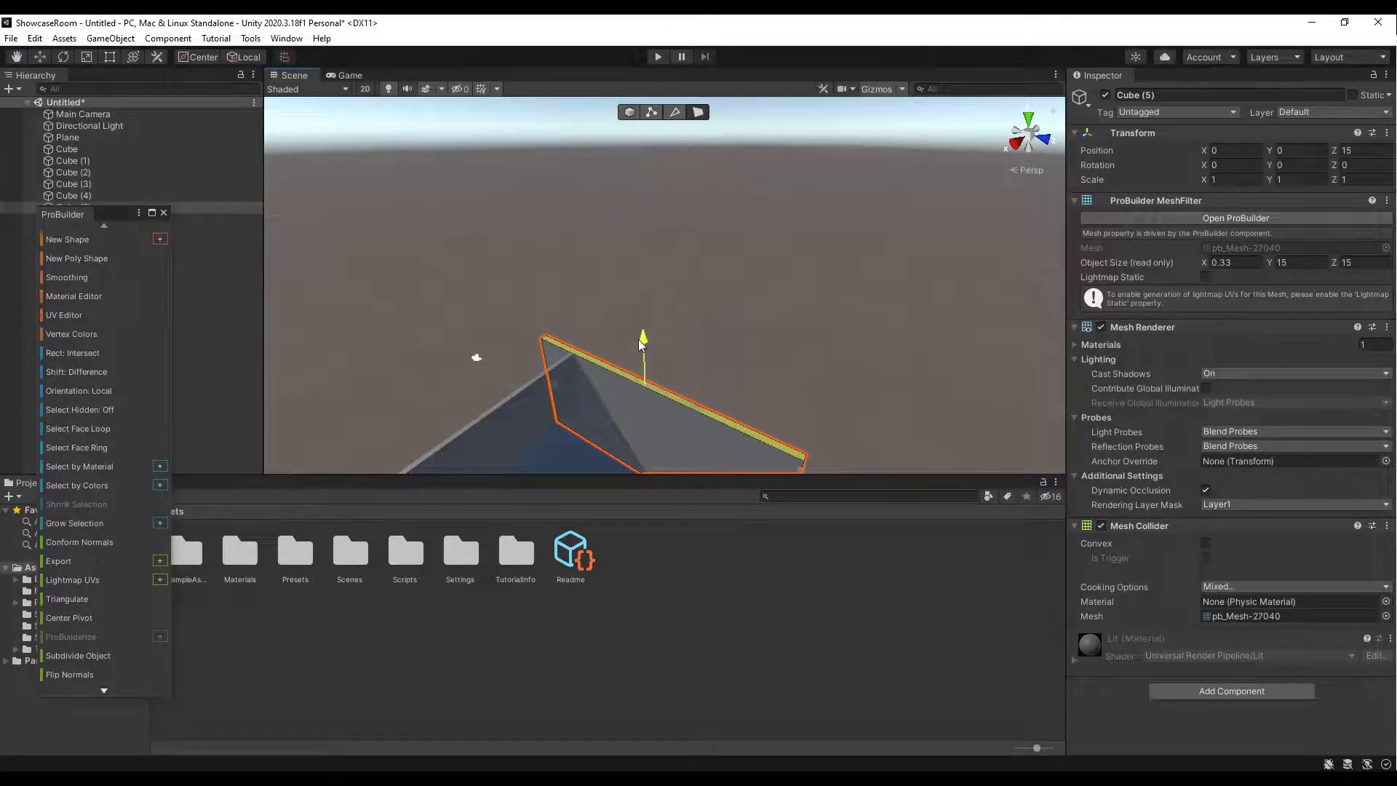
pyautogui.moveTo(798, 318); pyautogui.dragTo(827, 222, button='right')
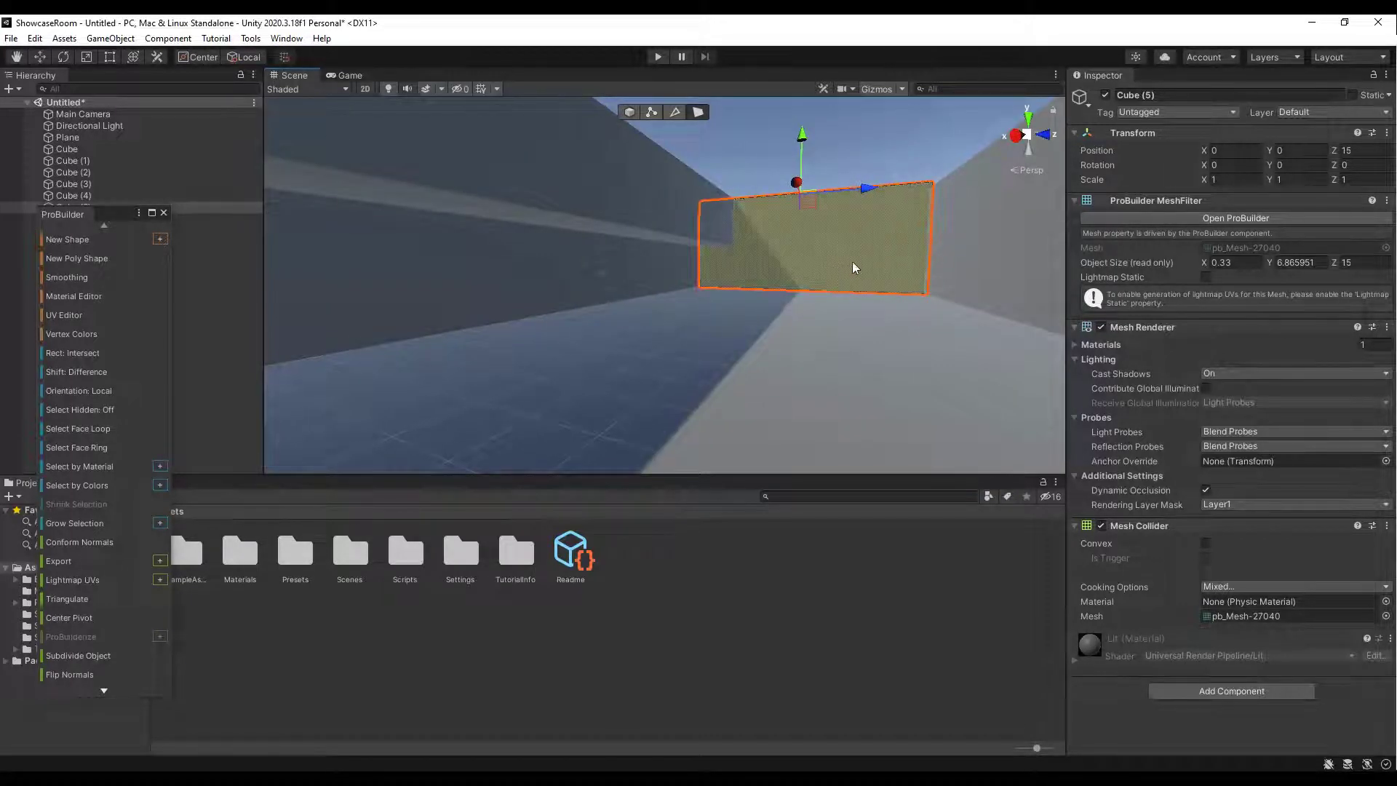
# Examine the Concrete and Concrete Floor 02 texture pages on Poly Haven in the browser, and return to Unity
pyautogui.hotkey('alt', 'Tab')
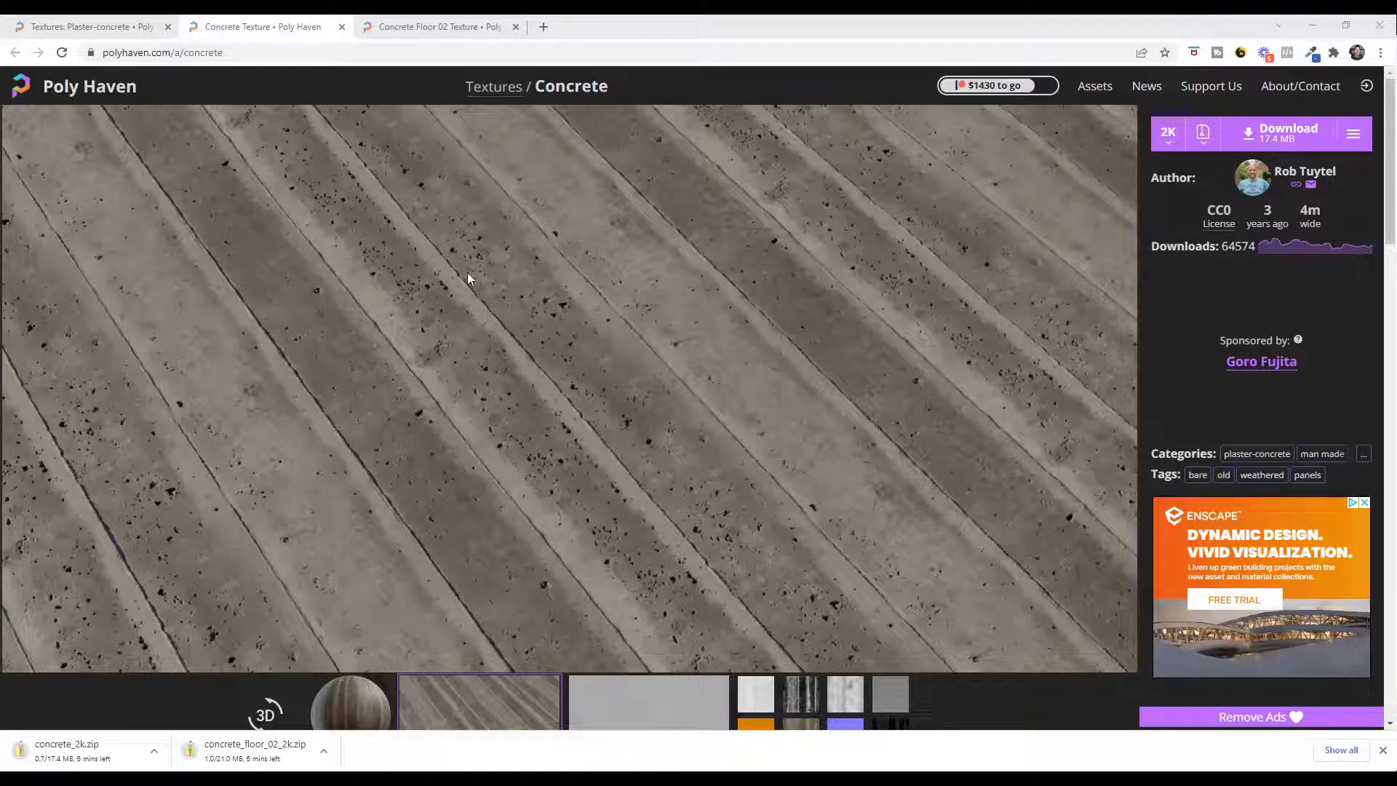
pyautogui.click(452, 26)
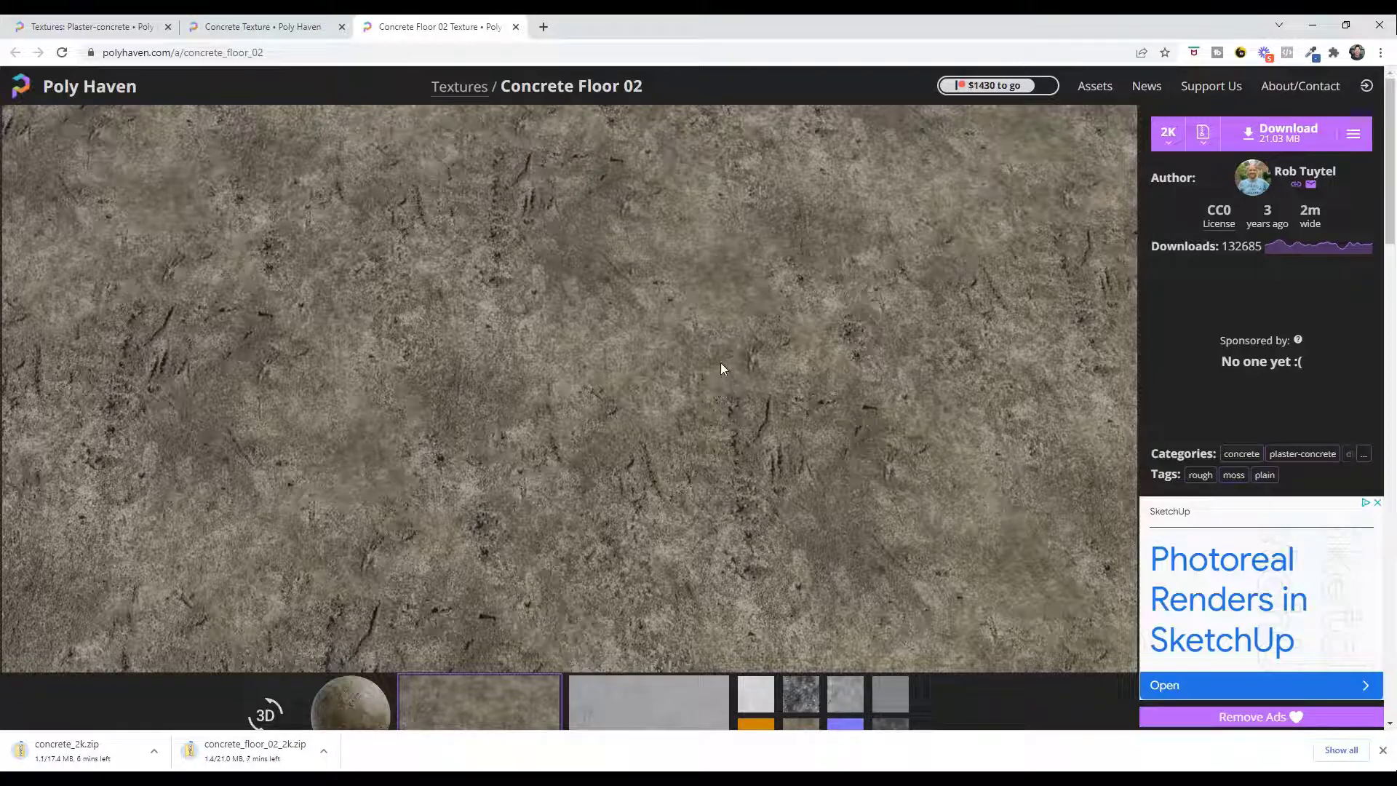
pyautogui.hotkey('alt', 'Tab')
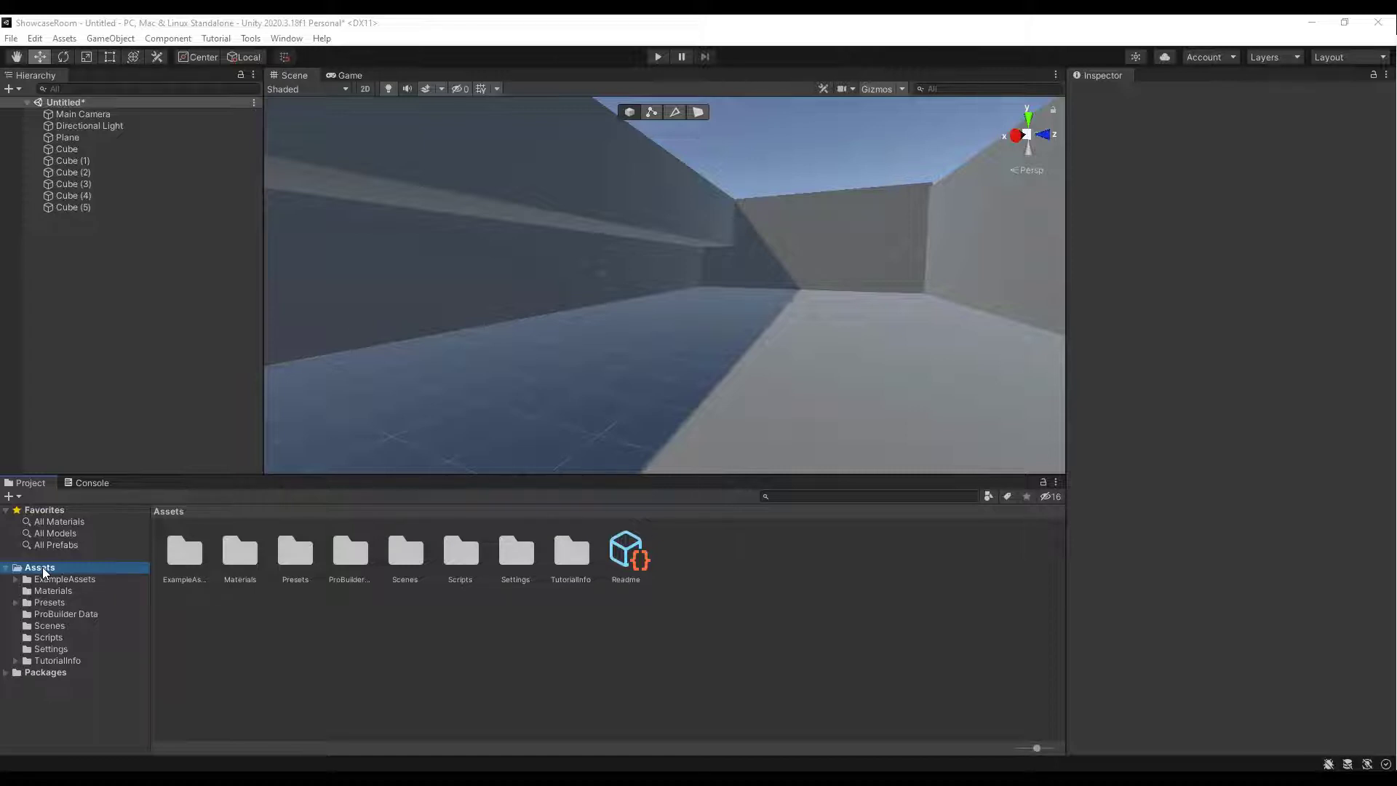
# Create a folder named Maps inside the project's Materials folder
pyautogui.doubleClick(240, 555)
pyautogui.rightClick(271, 633)
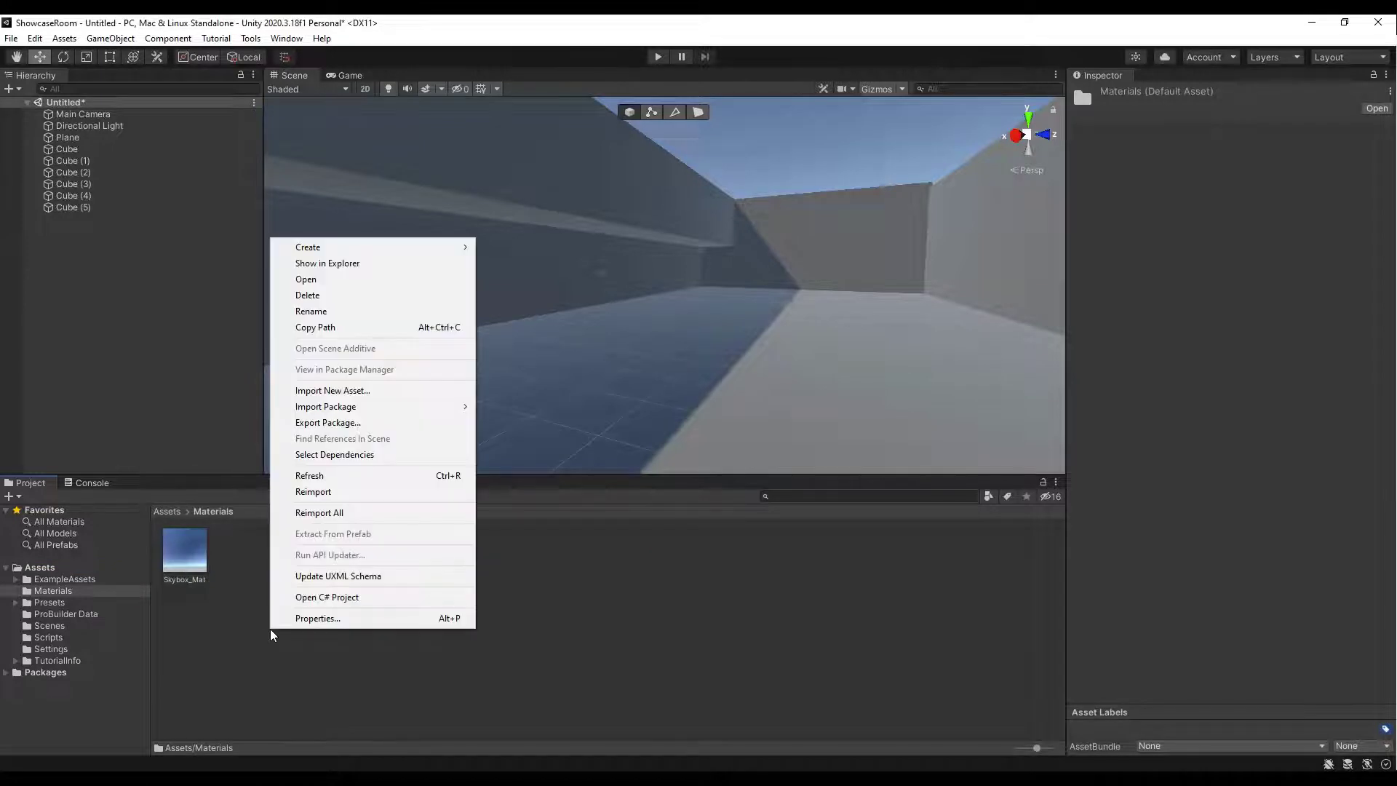
pyautogui.moveTo(404, 248)
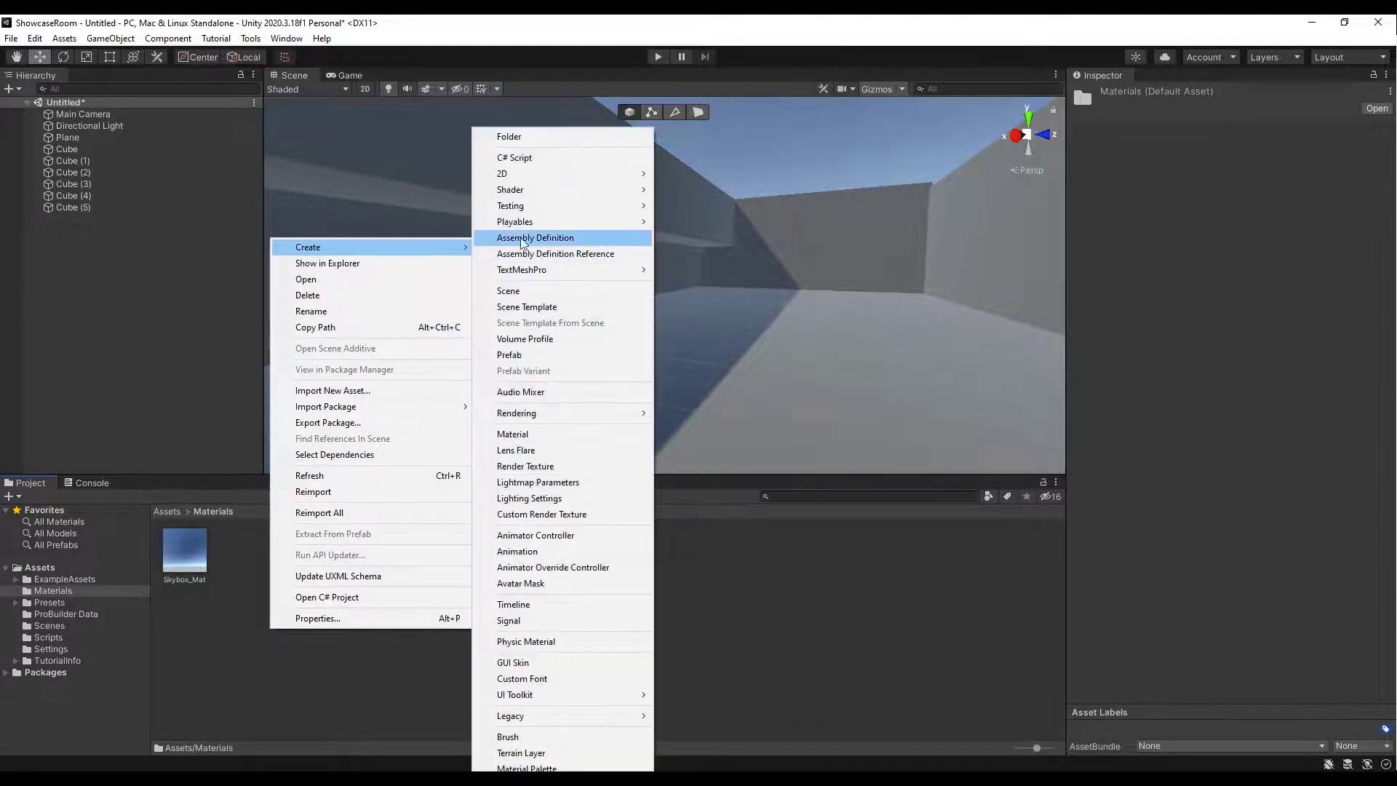
pyautogui.click(535, 138)
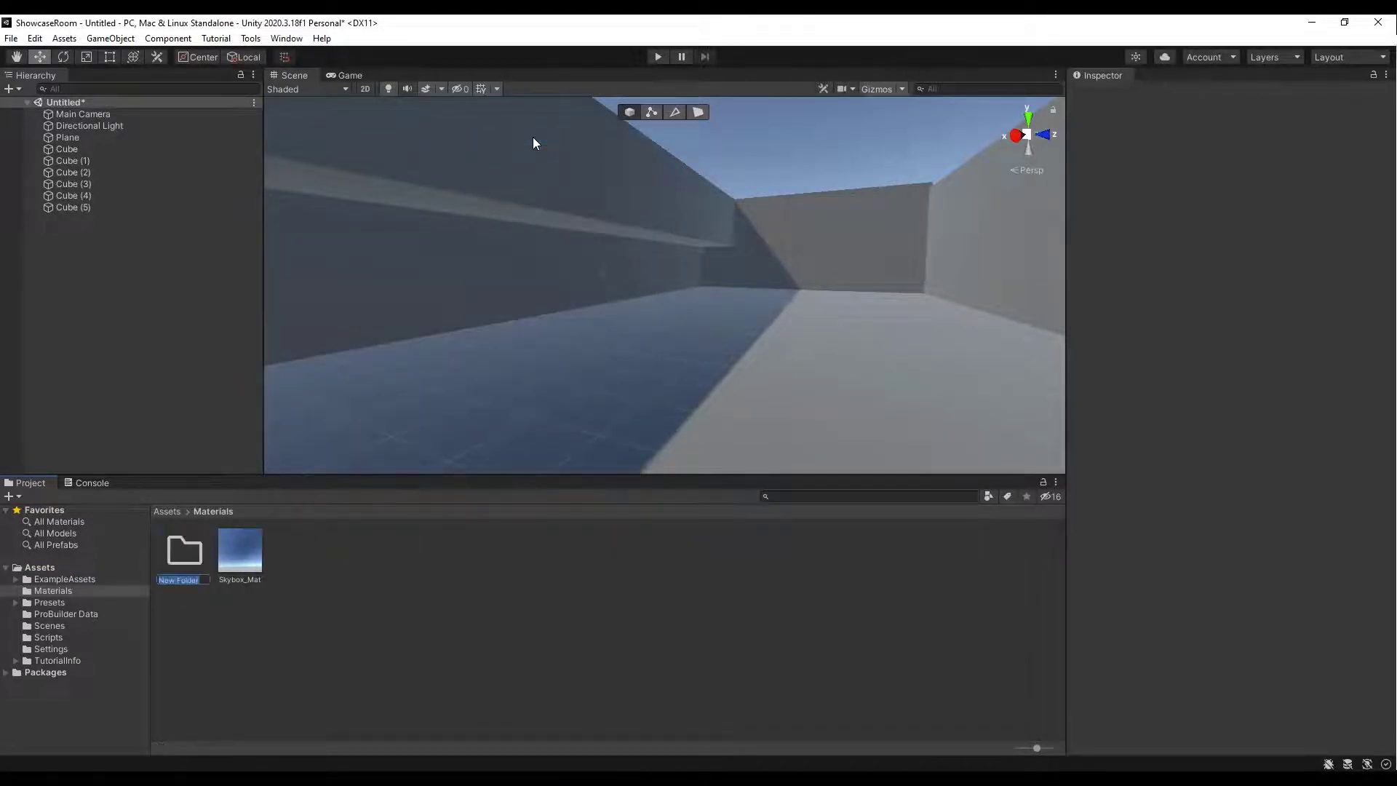
pyautogui.write('Maps')
pyautogui.press('Return')
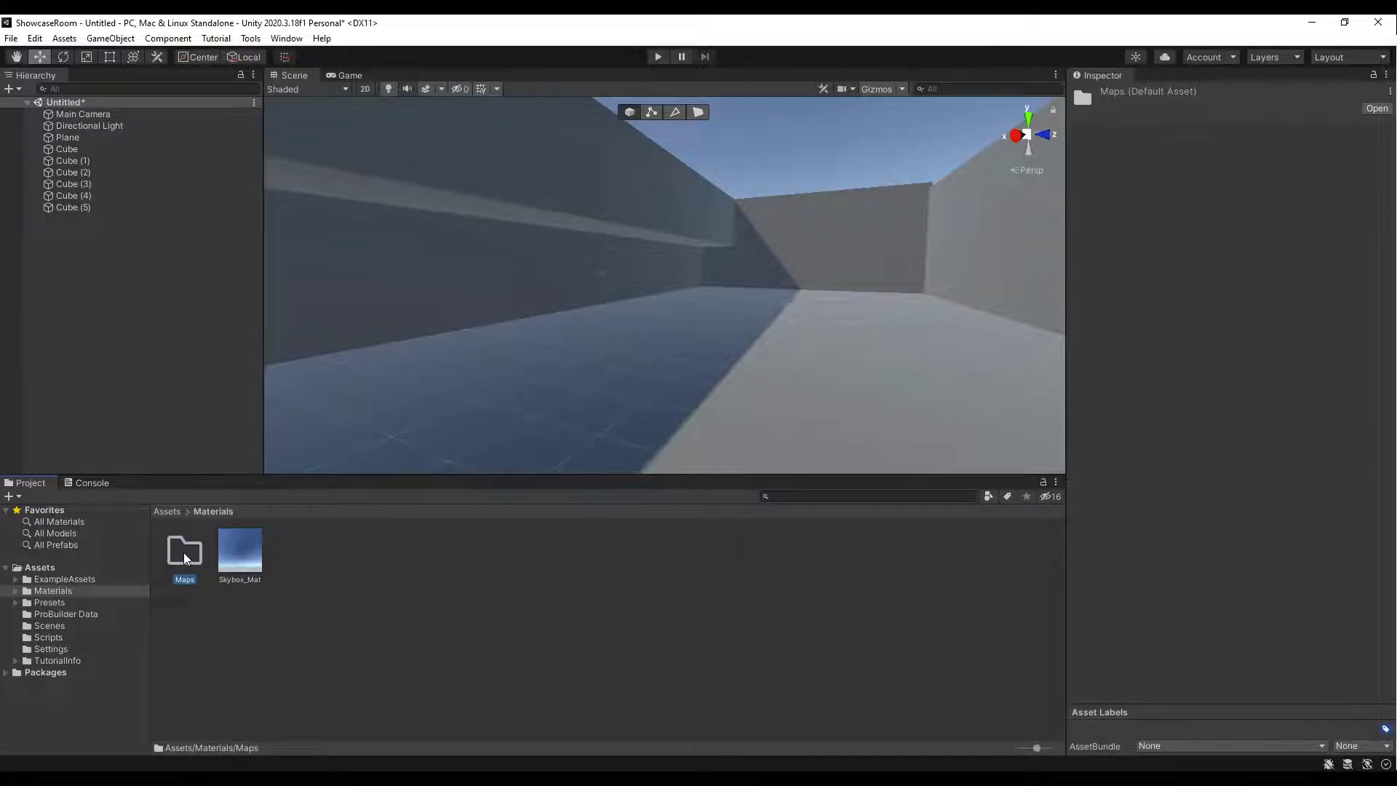
# Create a new material named ConcreteWalls in the Materials folder
pyautogui.rightClick(321, 561)
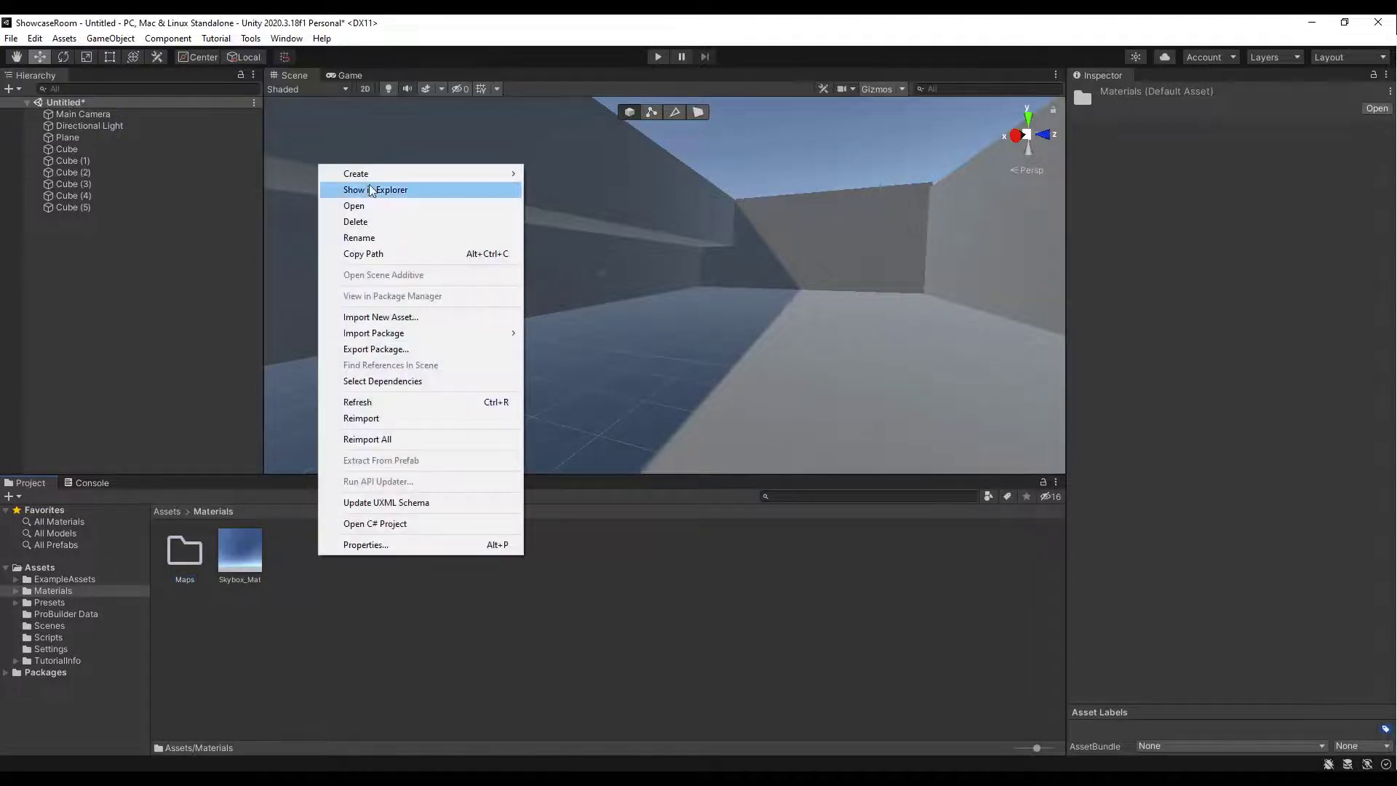
pyautogui.moveTo(392, 177)
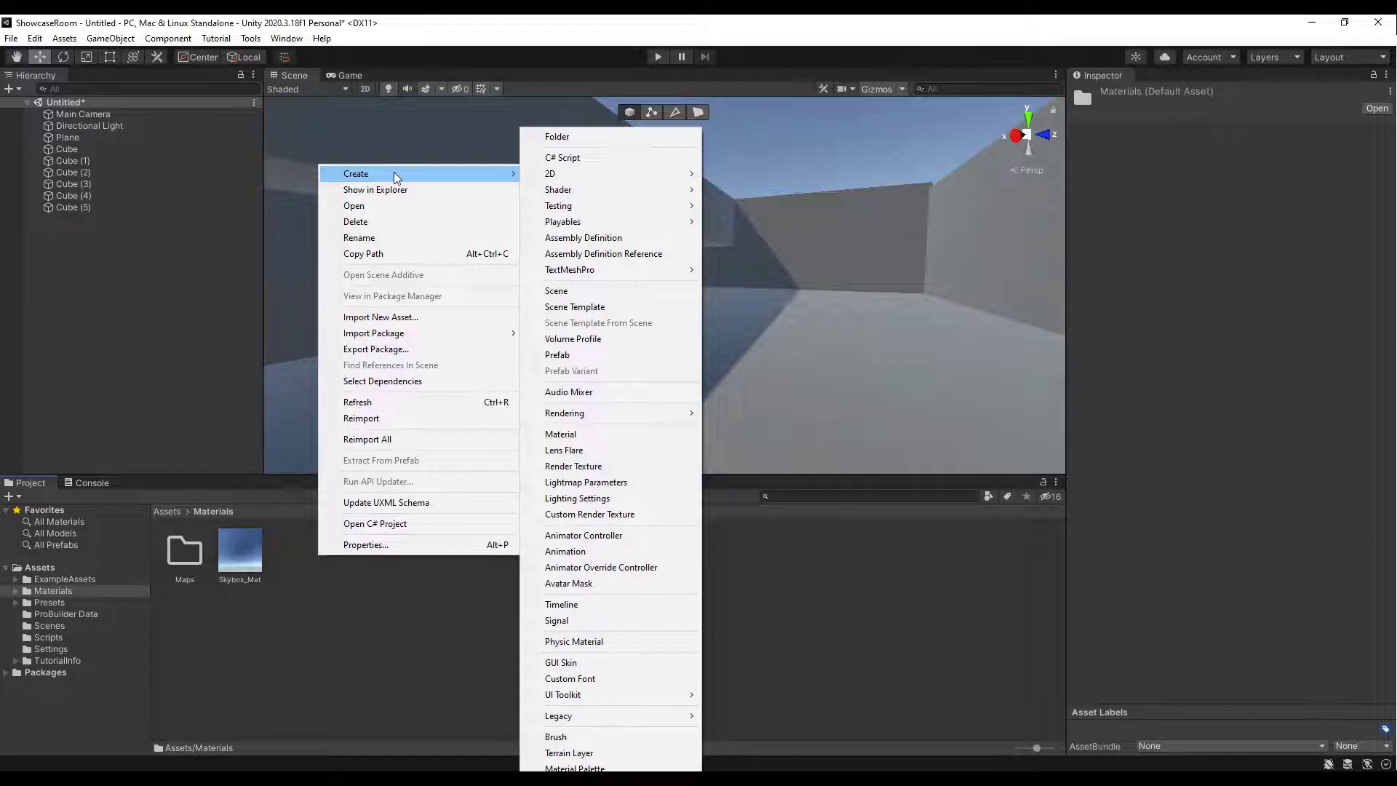
pyautogui.click(586, 435)
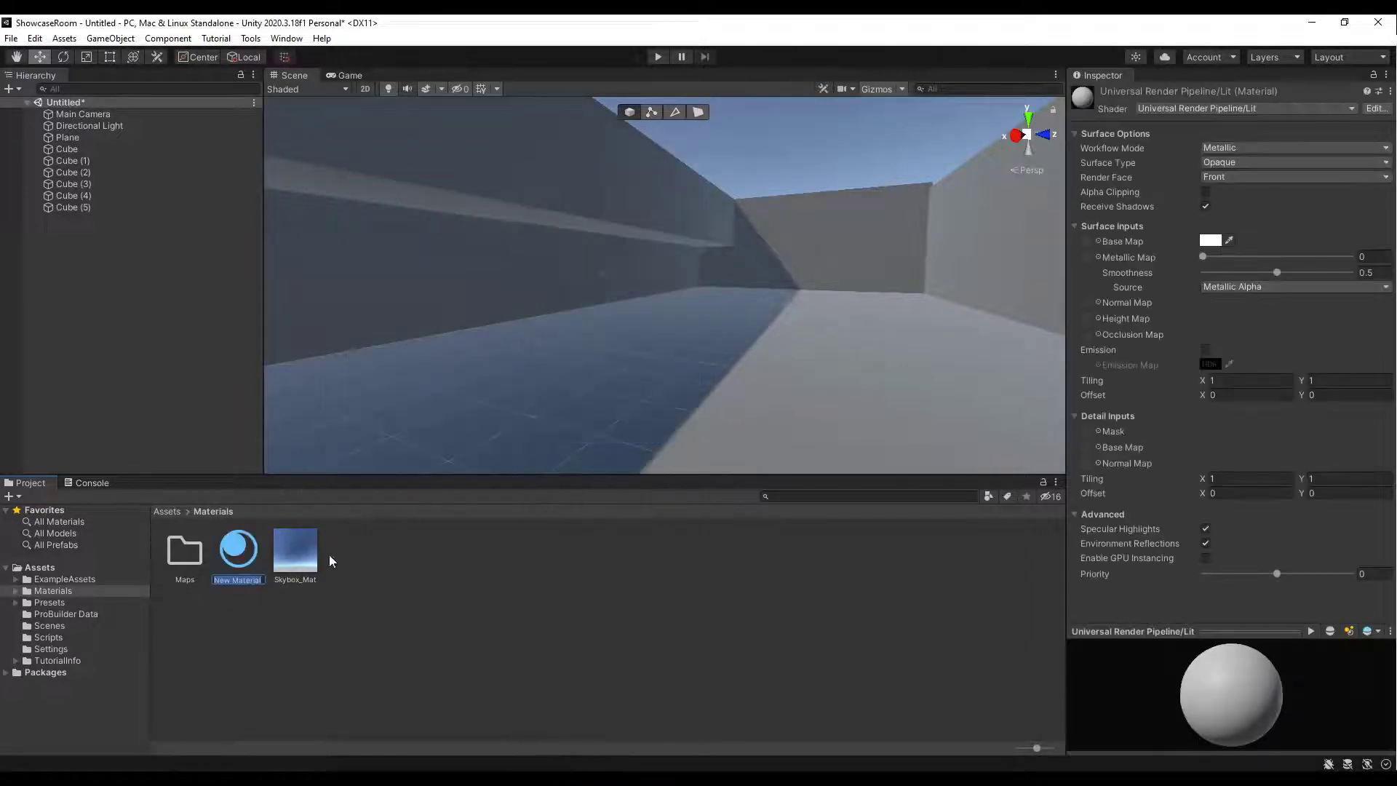
pyautogui.write('ConcreteWal')
pyautogui.press('Return')
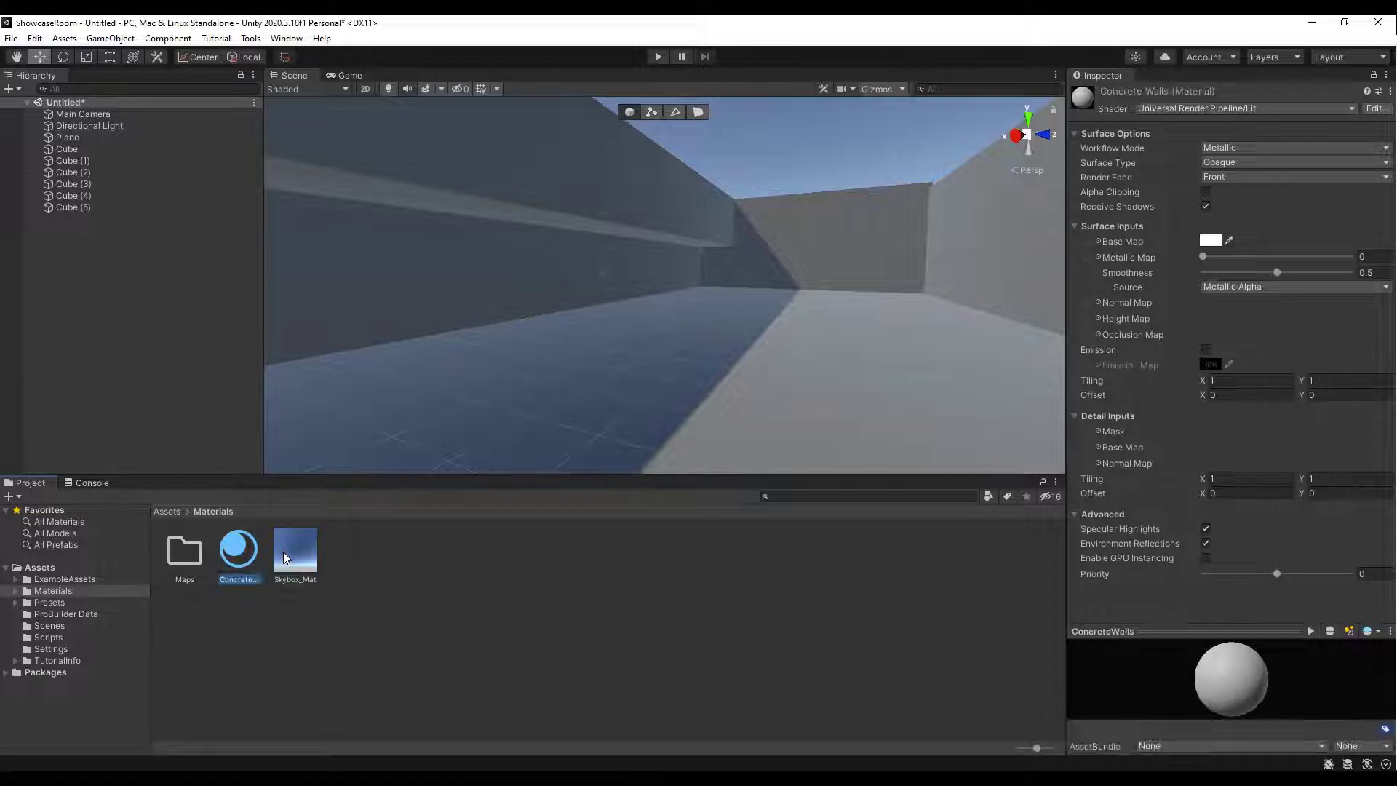
# Create a second material named ConcreteFloors in the Materials folder
pyautogui.rightClick(387, 551)
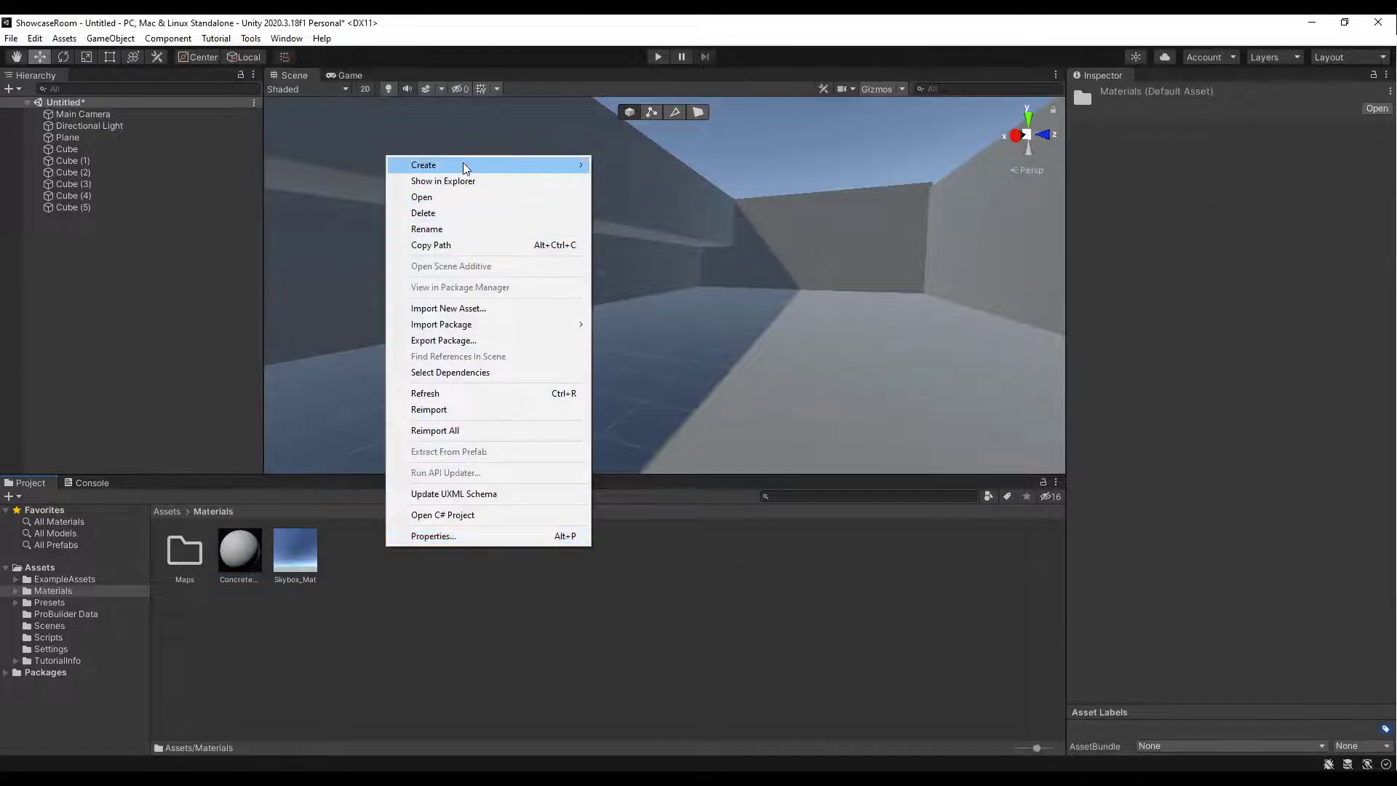
pyautogui.moveTo(463, 165)
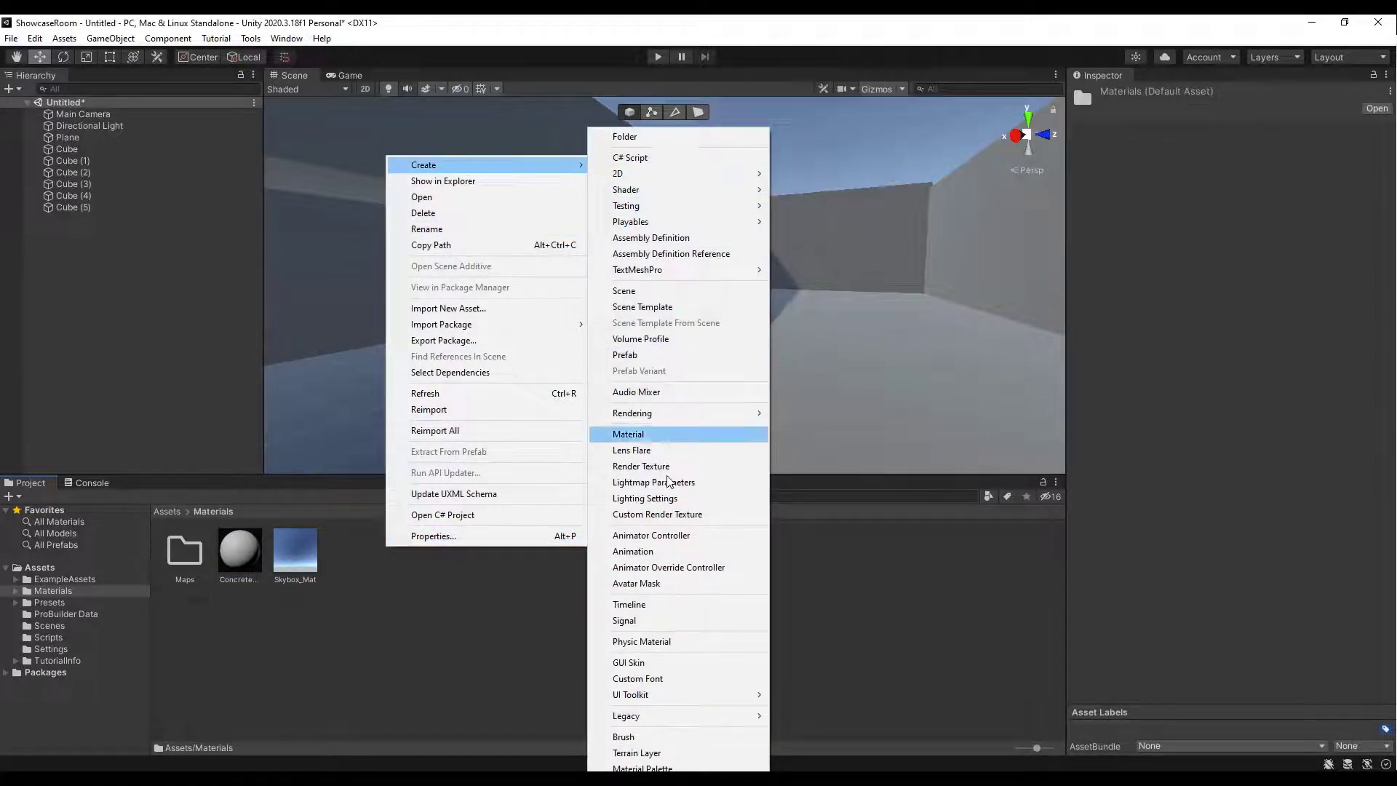
pyautogui.click(665, 434)
pyautogui.write('ConcreteFlo')
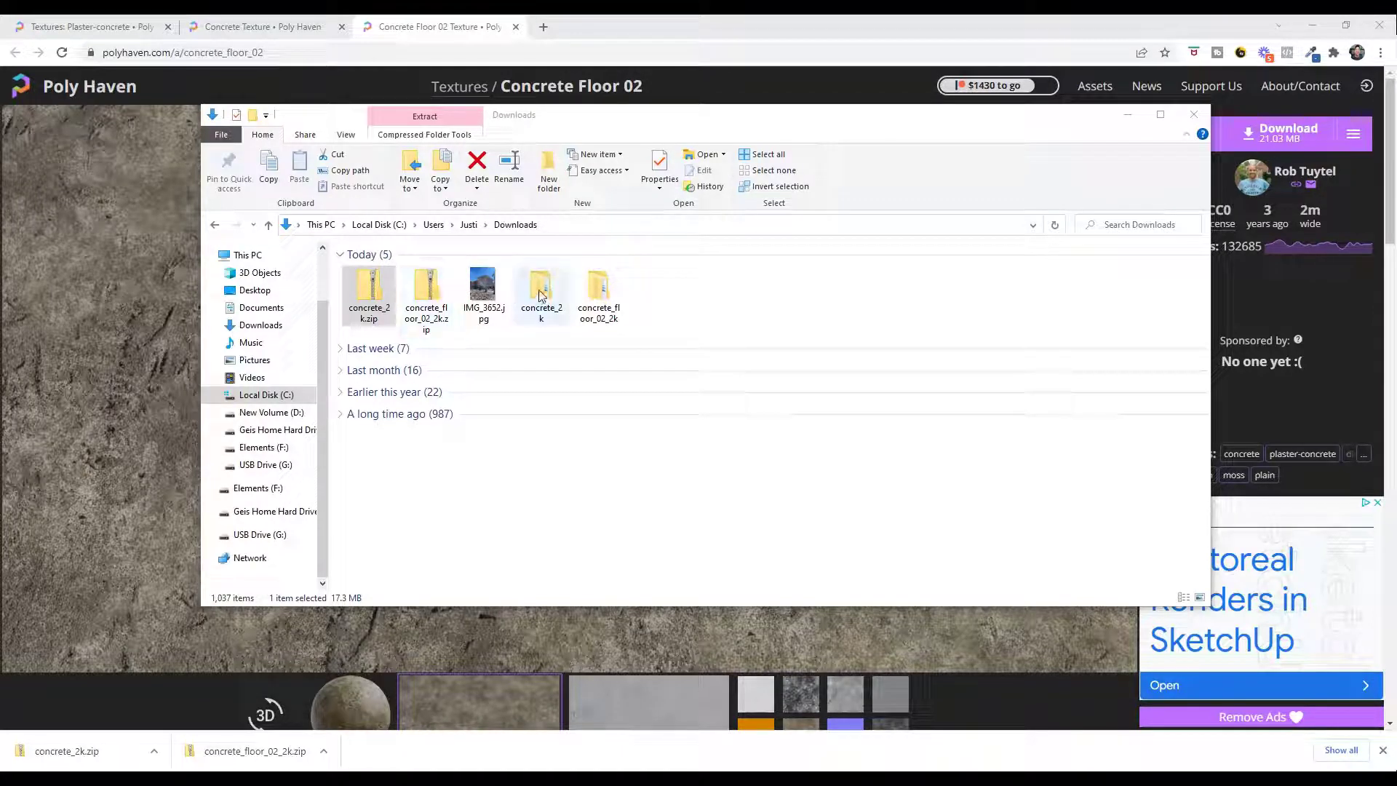
# Open the textures folder of the extracted concrete_2k download in File Explorer and the empty Maps folder in Unity
pyautogui.doubleClick(539, 294)
pyautogui.click(378, 272)
pyautogui.doubleClick(374, 272)
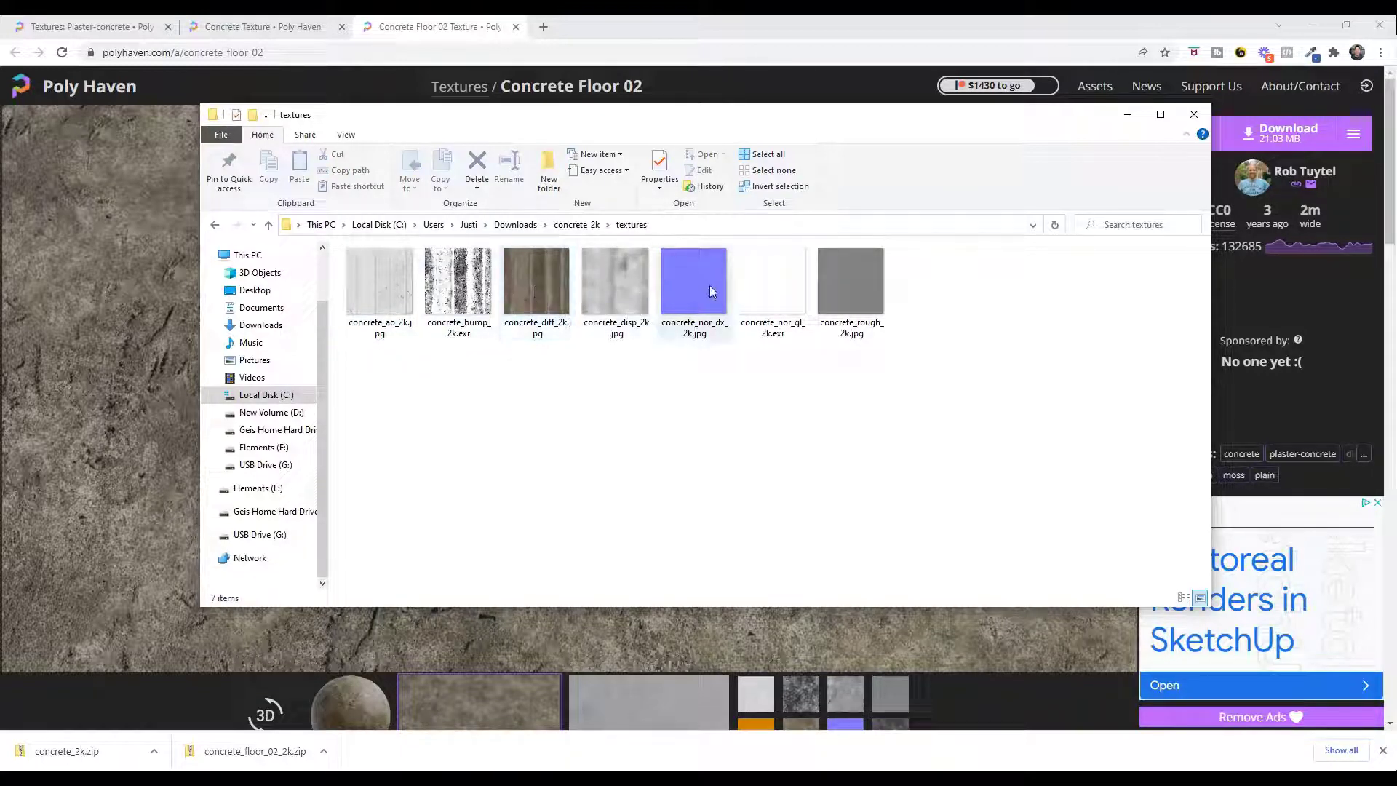
pyautogui.moveTo(838, 125); pyautogui.dragTo(955, 143)
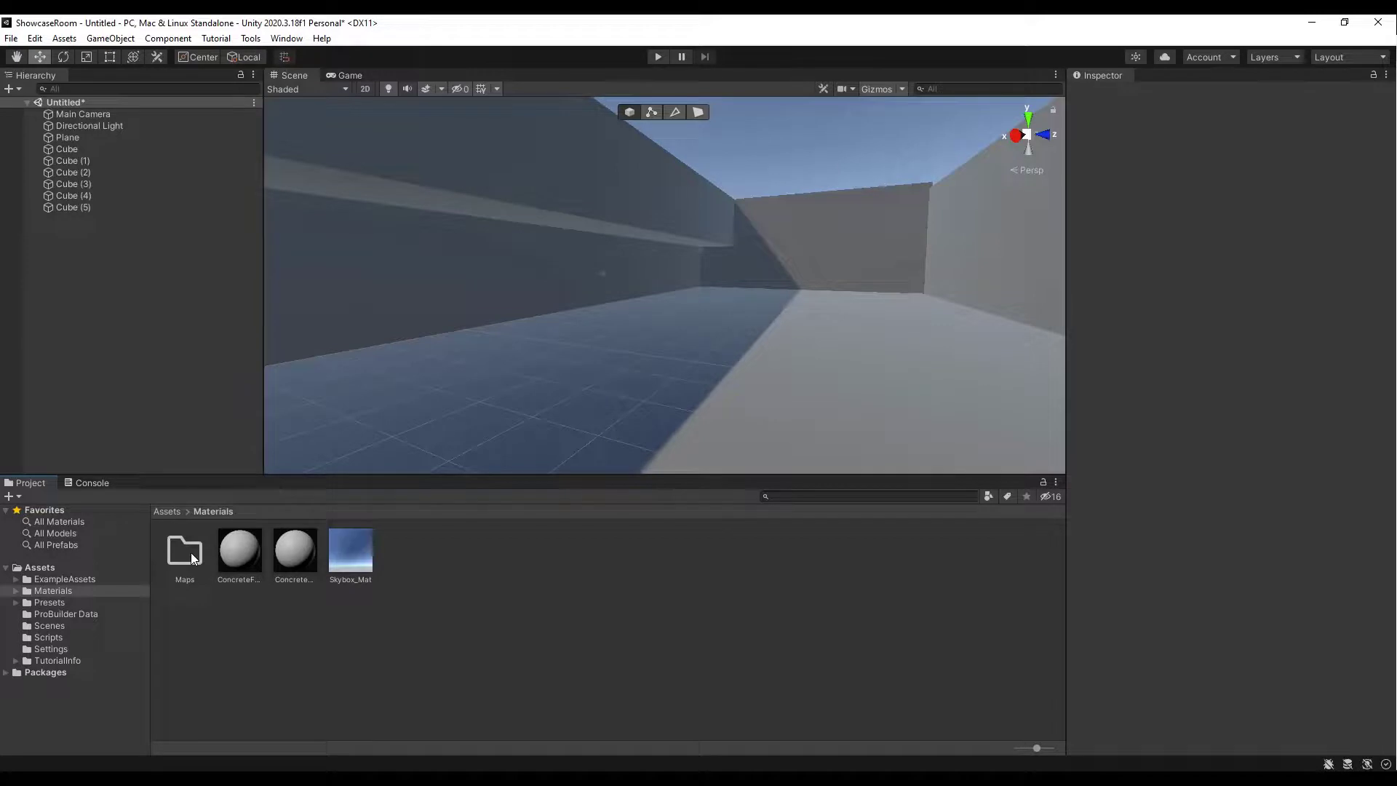
pyautogui.doubleClick(185, 553)
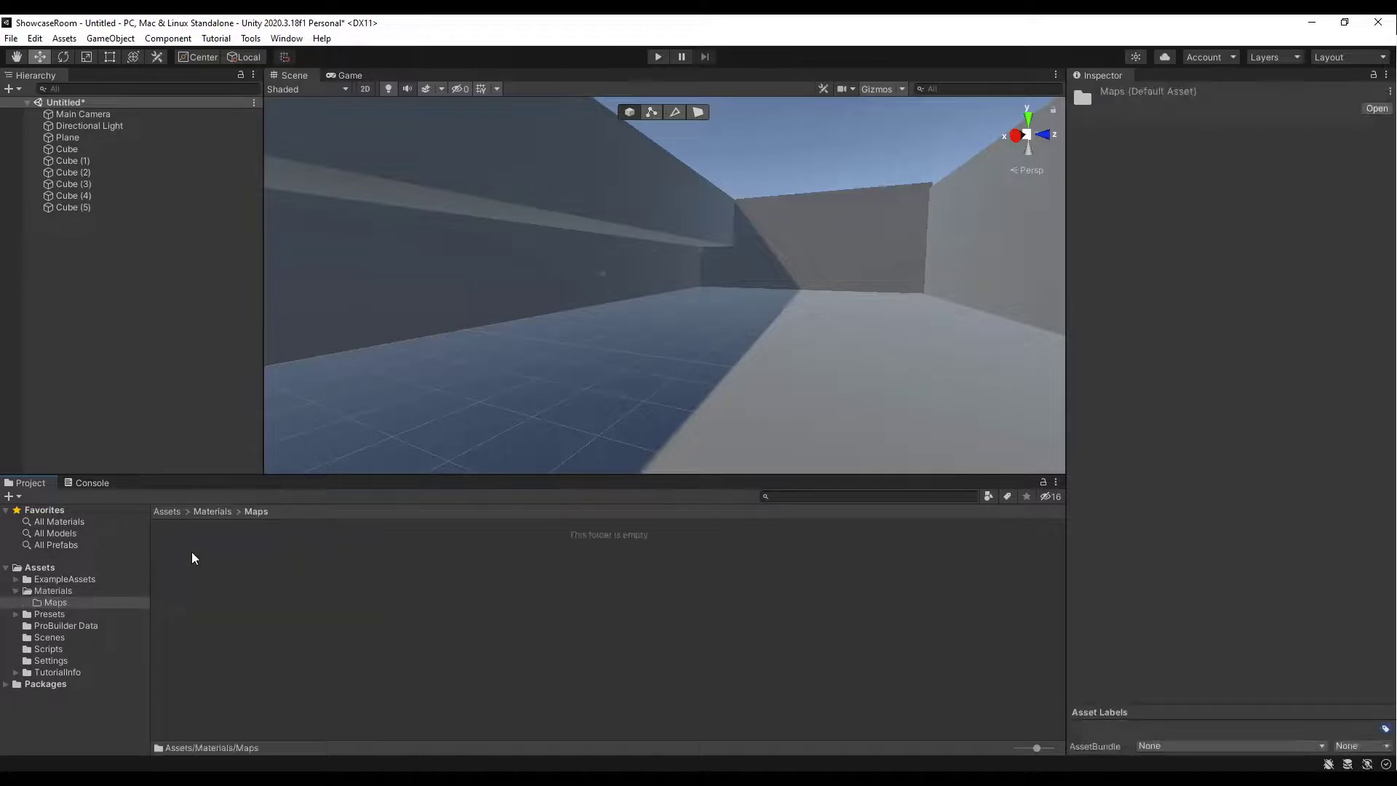
pyautogui.hotkey('alt', 'Tab')
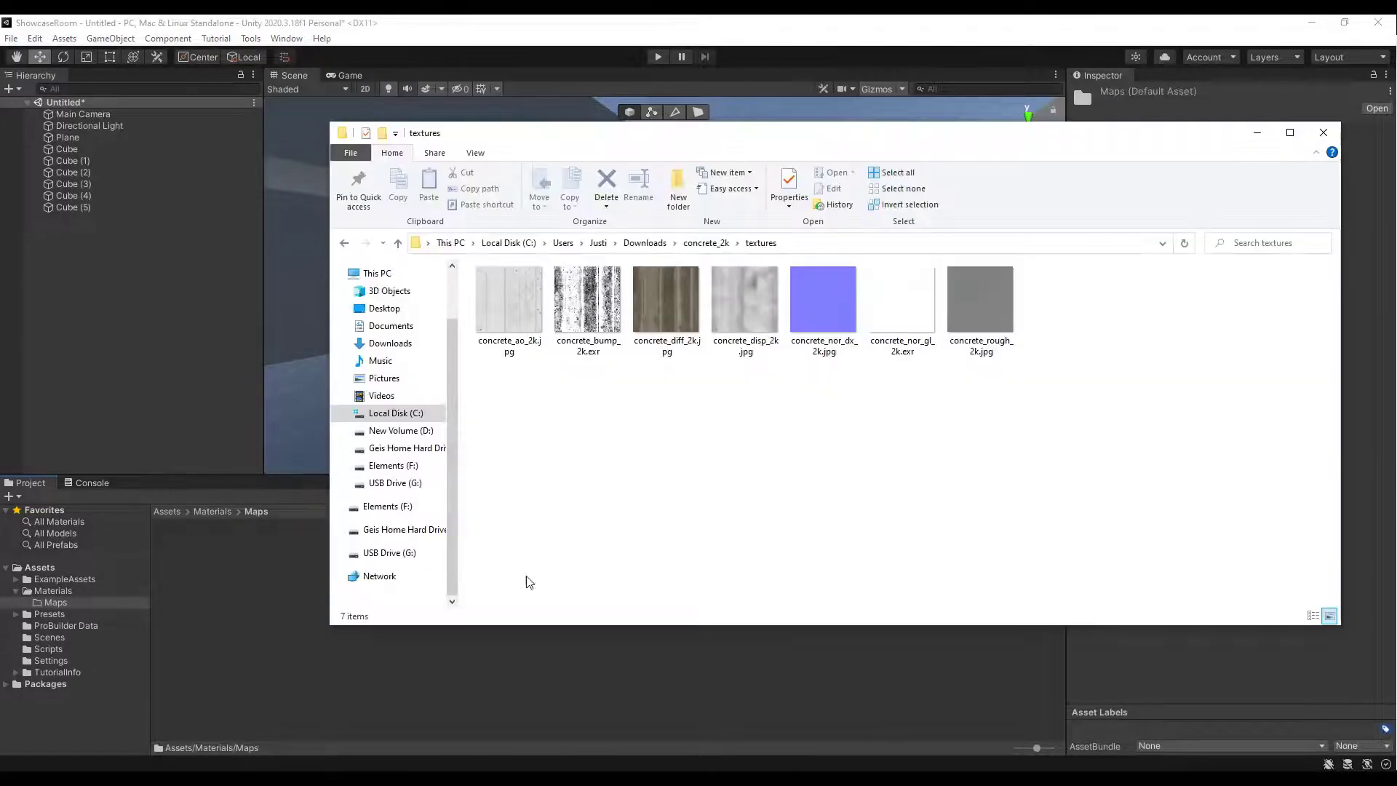
# Import all texture files of the concrete_2k set from File Explorer into Unity's Maps folder
pyautogui.moveTo(653, 139); pyautogui.dragTo(746, 115)
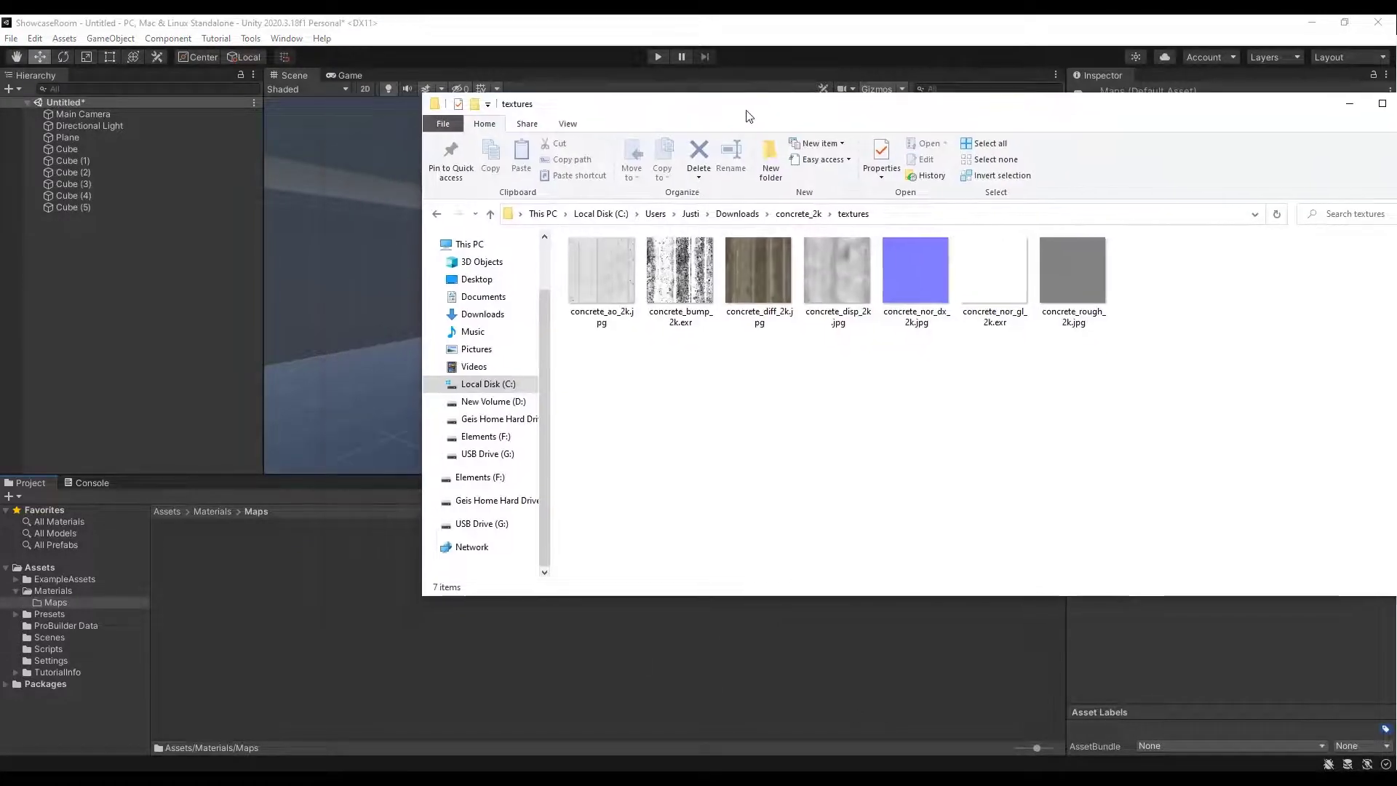
pyautogui.click(599, 280)
pyautogui.keyDown('shift'); pyautogui.click(1070, 282); pyautogui.keyUp('shift')
pyautogui.moveTo(599, 273); pyautogui.dragTo(225, 592)
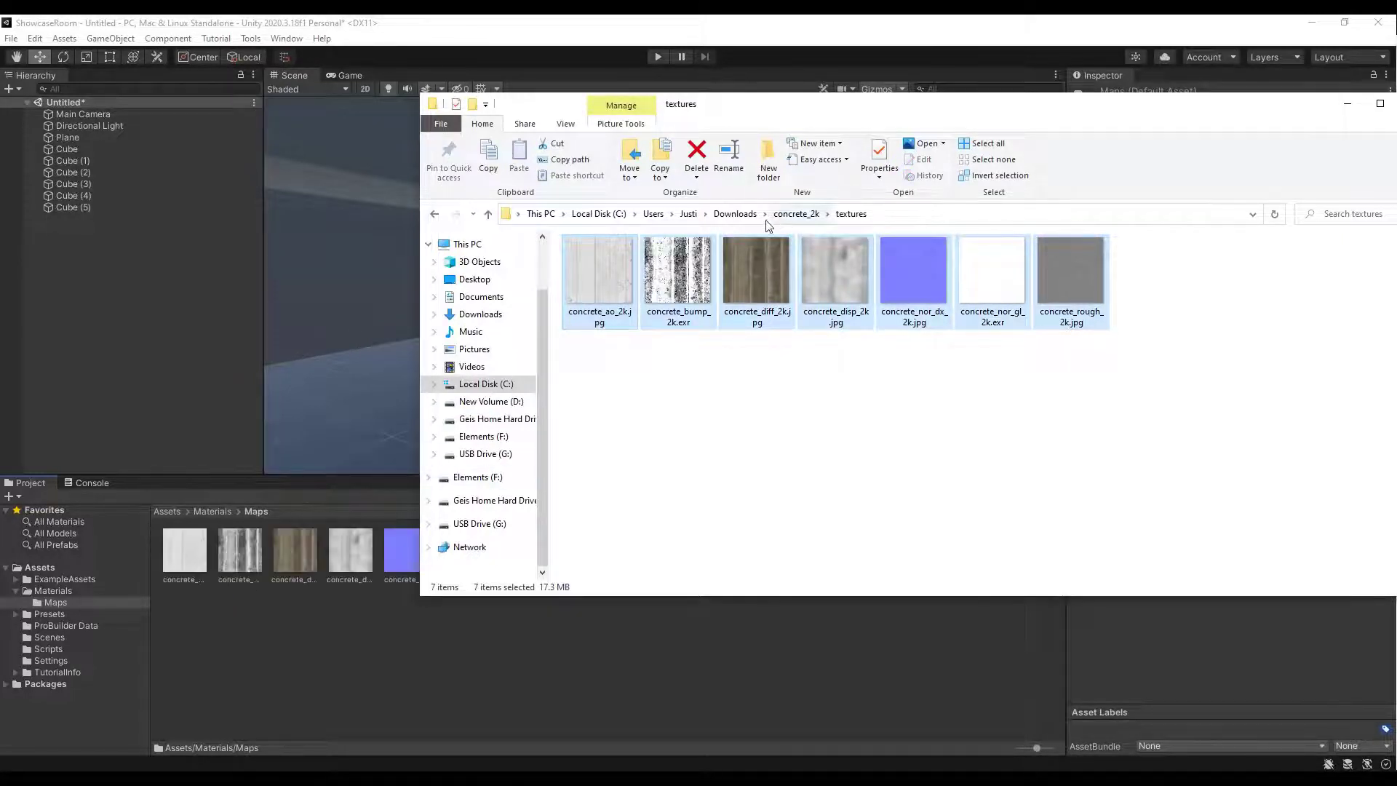
# Import all texture files of the concrete_floor_02_2k download into the Maps folder and put the File Explorer window away
pyautogui.click(735, 213)
pyautogui.doubleClick(819, 278)
pyautogui.doubleClick(593, 259)
pyautogui.hotkey('ctrl', 'a')
pyautogui.moveTo(757, 280); pyautogui.dragTo(379, 647)
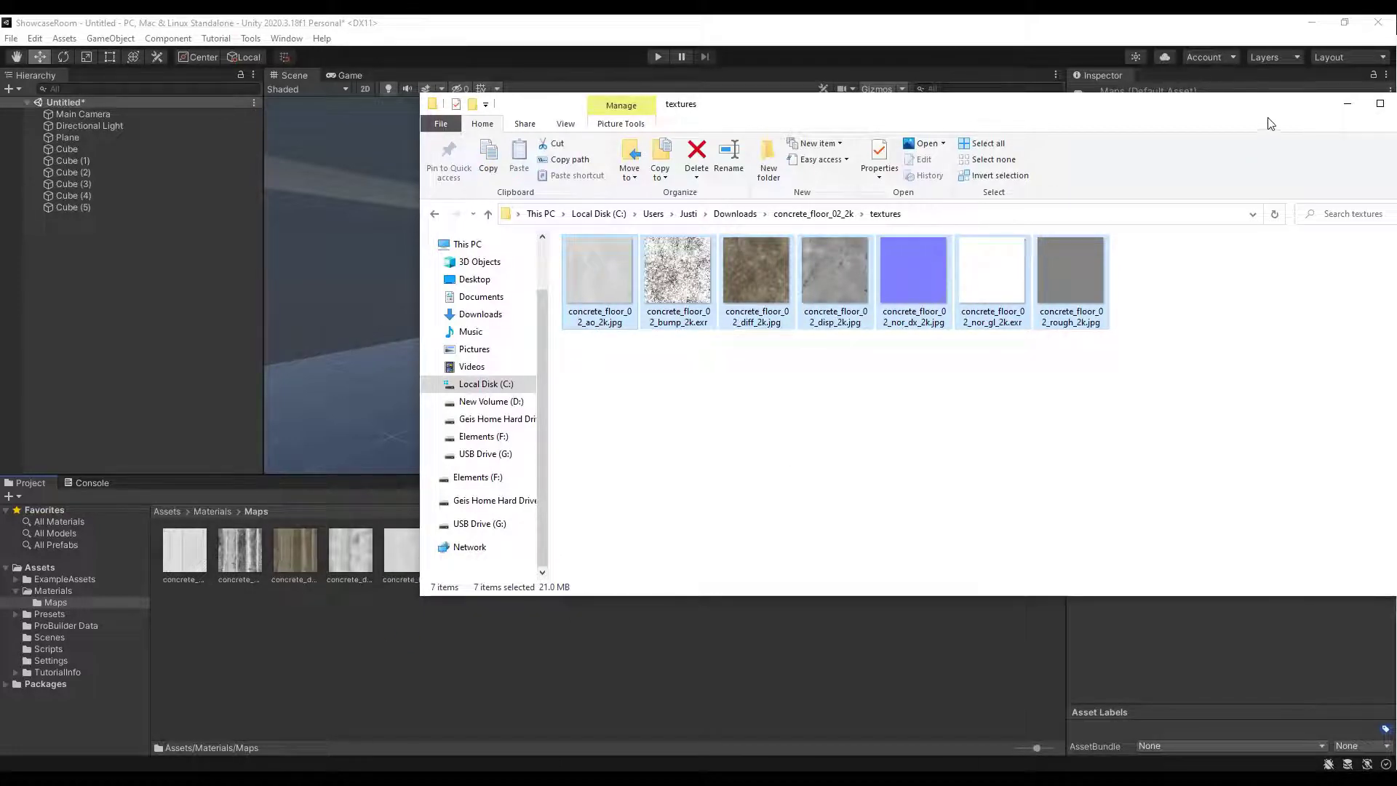
pyautogui.moveTo(1270, 123); pyautogui.dragTo(1097, 124)
pyautogui.click(1244, 104)
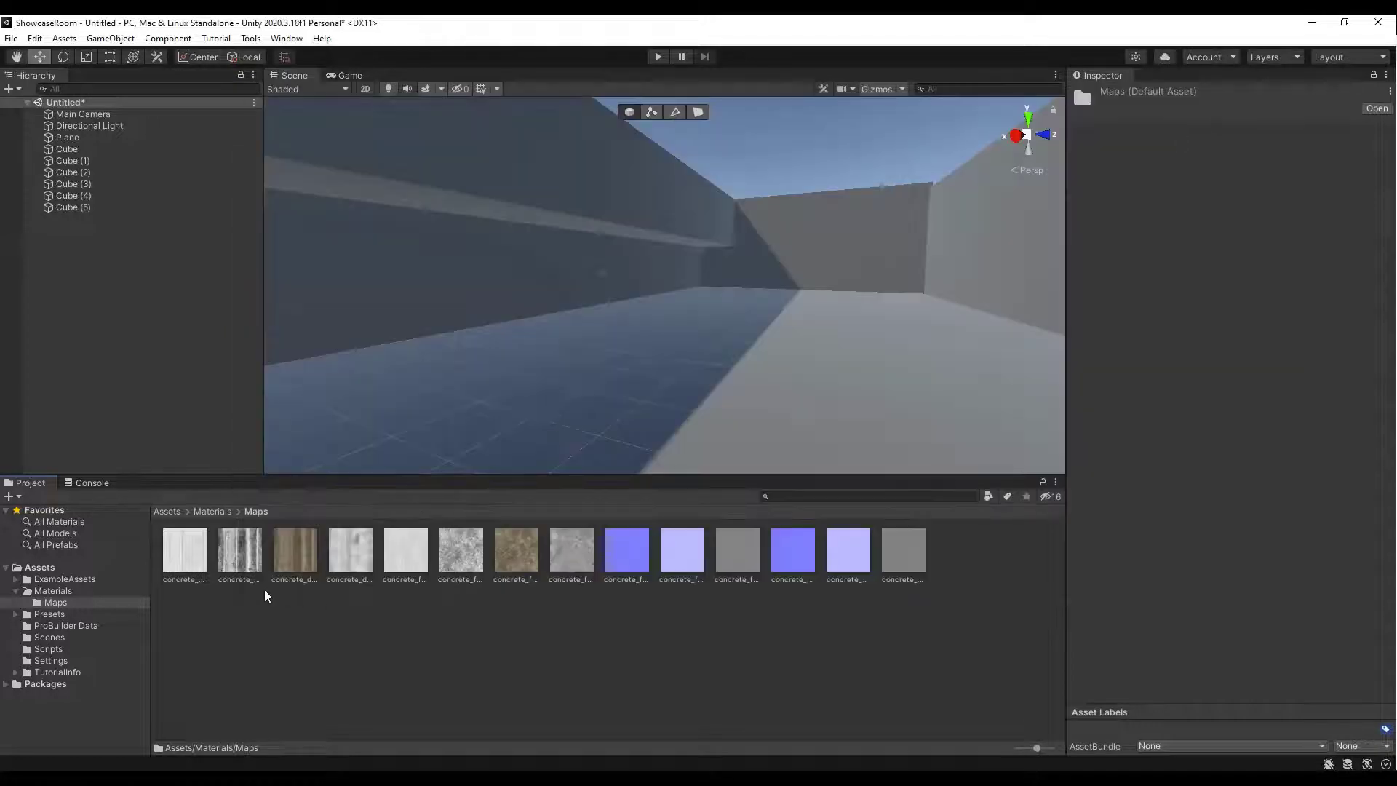
# Assign the concrete floor nor_dx texture as the ConcreteFloors material's normal map and mark the texture as a normal map
pyautogui.click(52, 591)
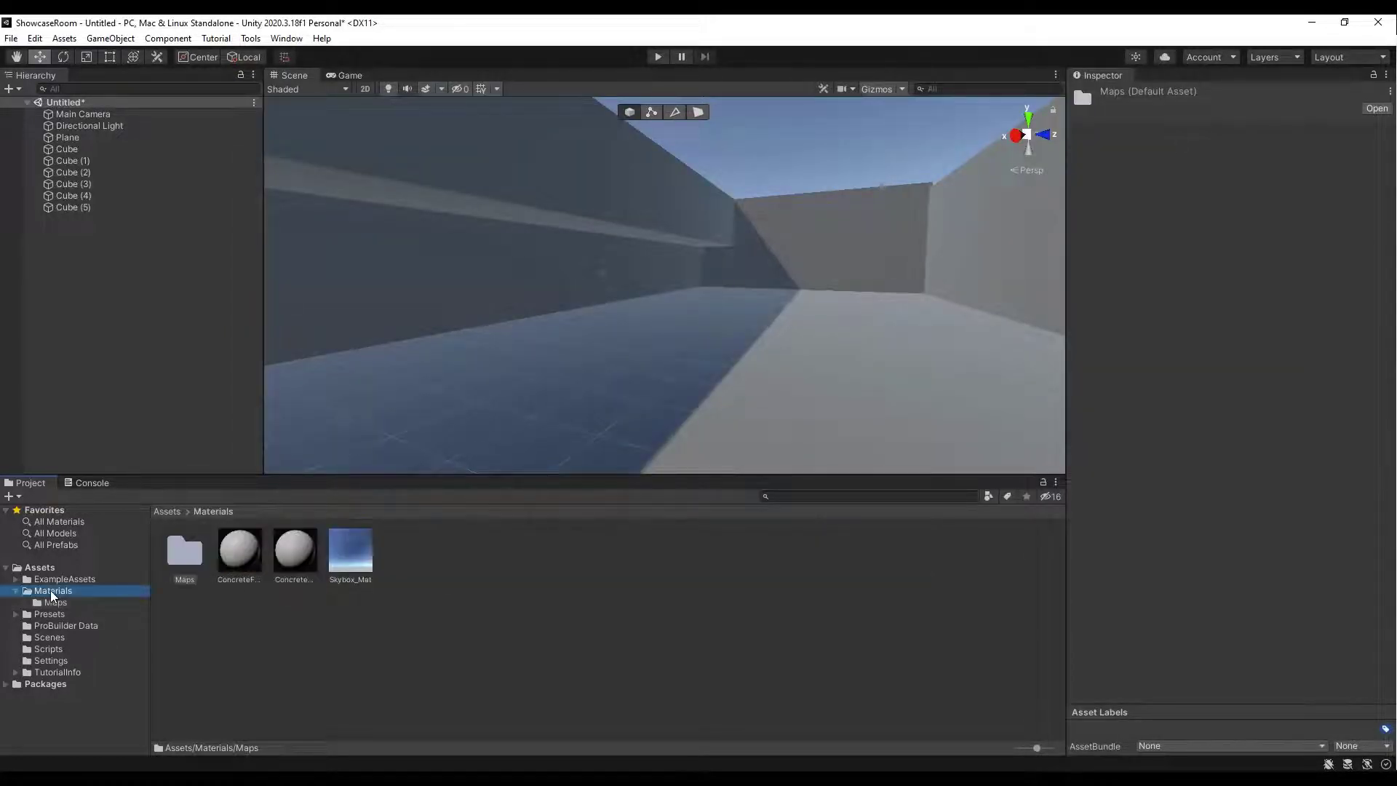
pyautogui.click(246, 547)
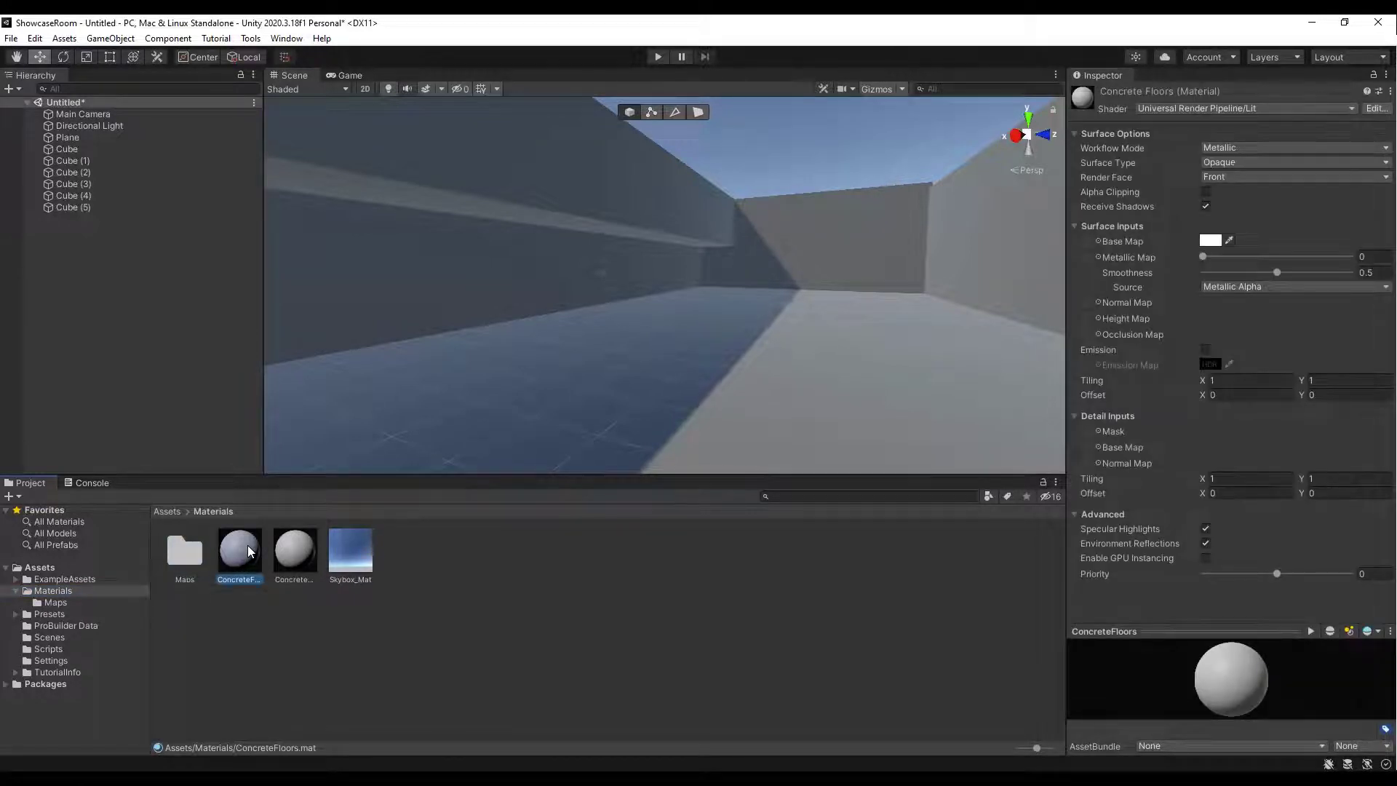
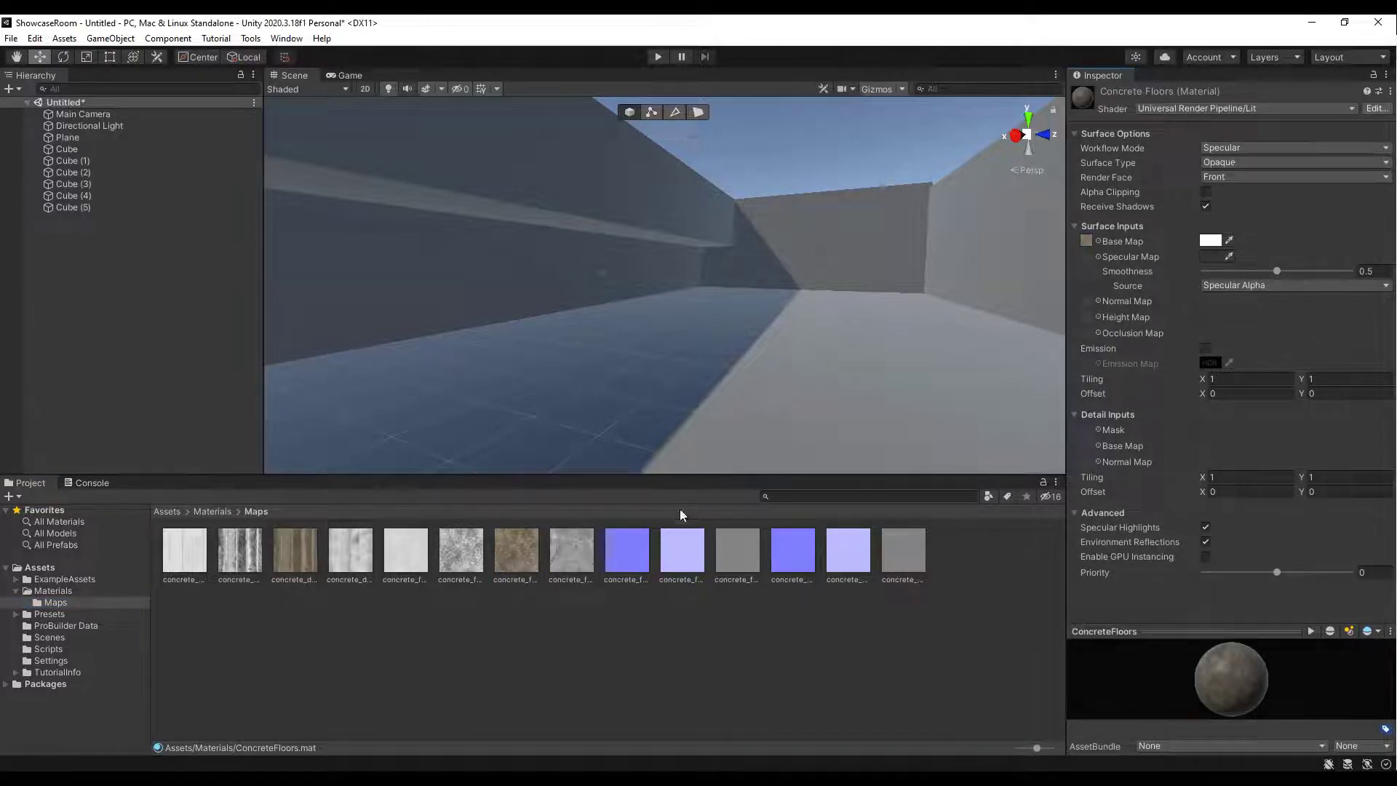
pyautogui.click(638, 559)
pyautogui.moveTo(638, 558); pyautogui.dragTo(1089, 306)
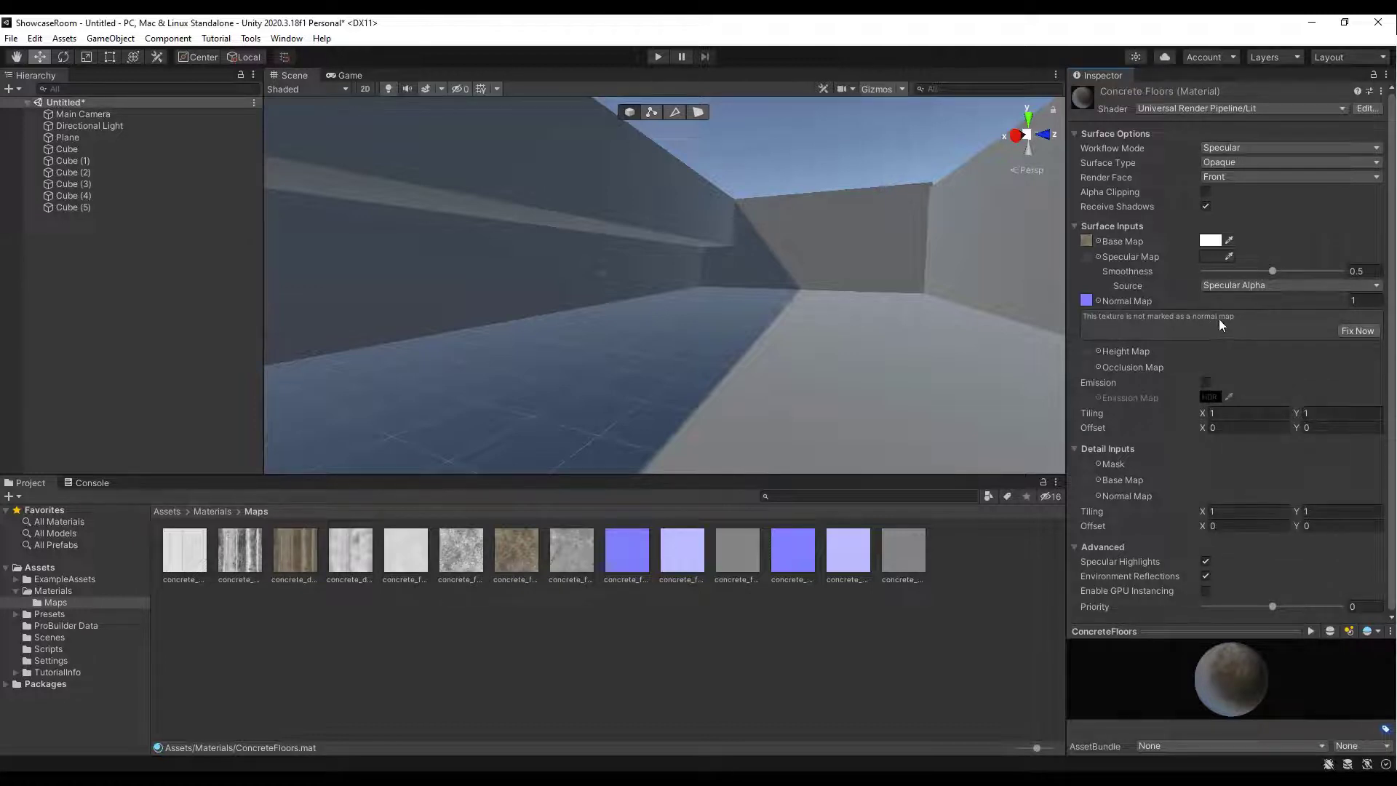
pyautogui.click(1367, 336)
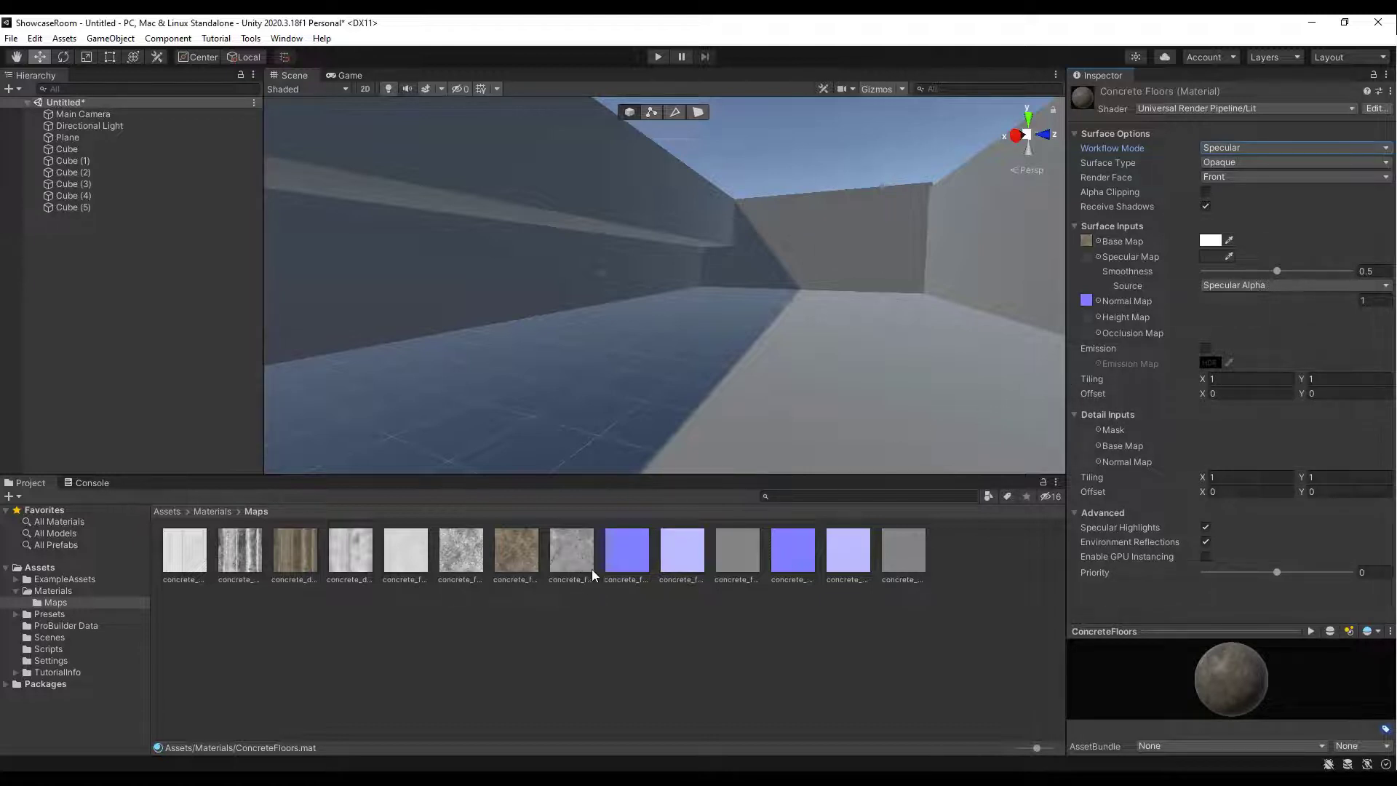
pyautogui.click(614, 619)
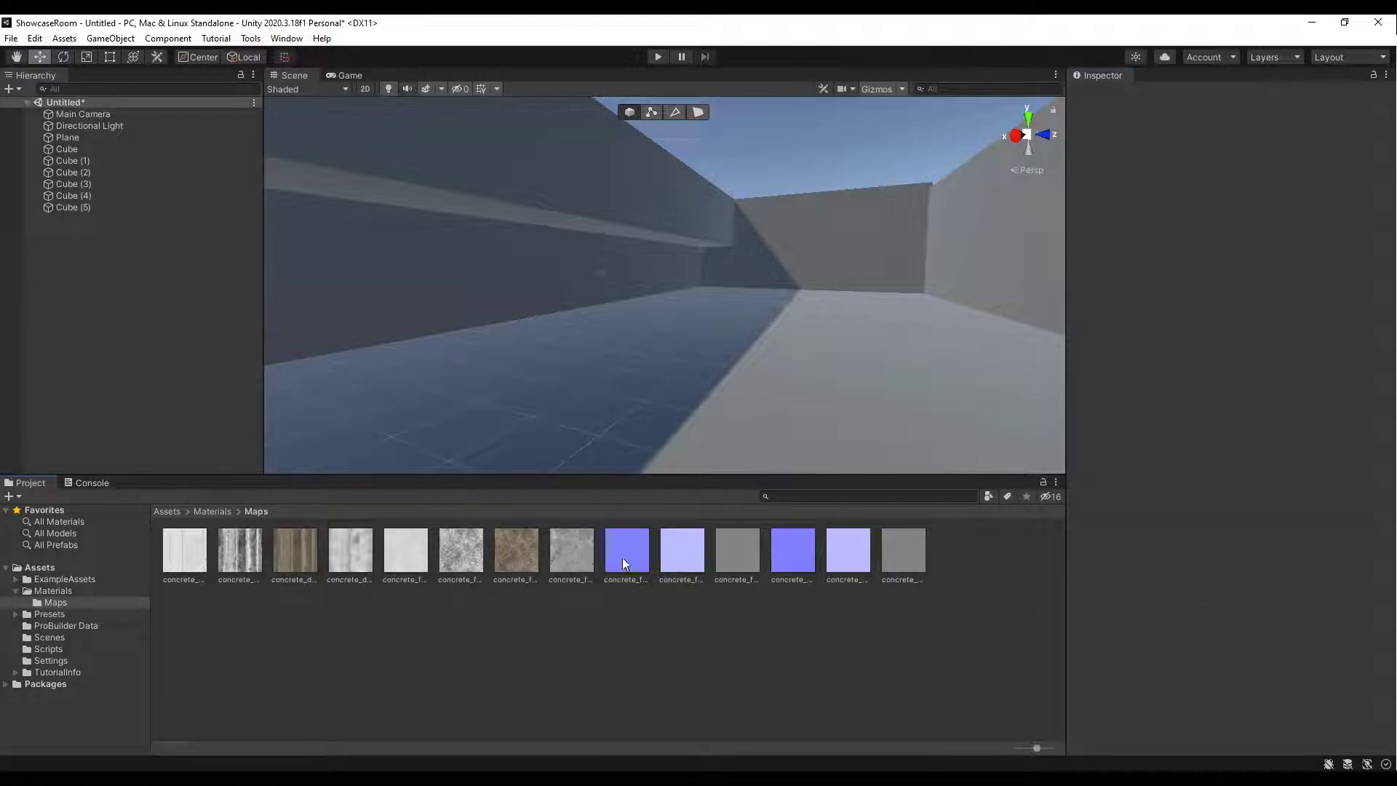
pyautogui.click(44, 591)
pyautogui.hotkey('ctrl', 'z')
pyautogui.hotkey('ctrl', 'z')
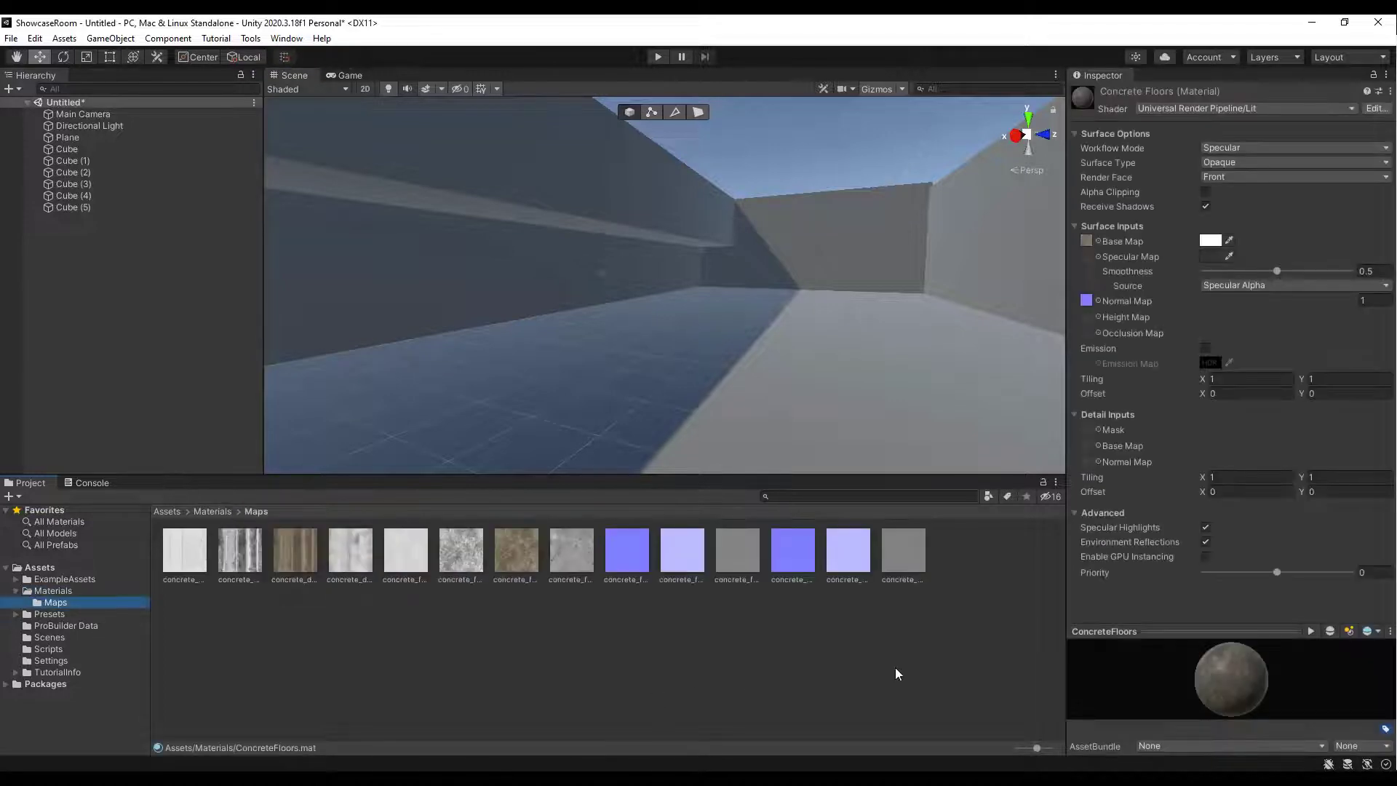
# Enlarge the thumbnails in the Maps folder and assign the concrete floor displacement texture as the ConcreteFloors height map
pyautogui.moveTo(1038, 749); pyautogui.dragTo(1049, 750)
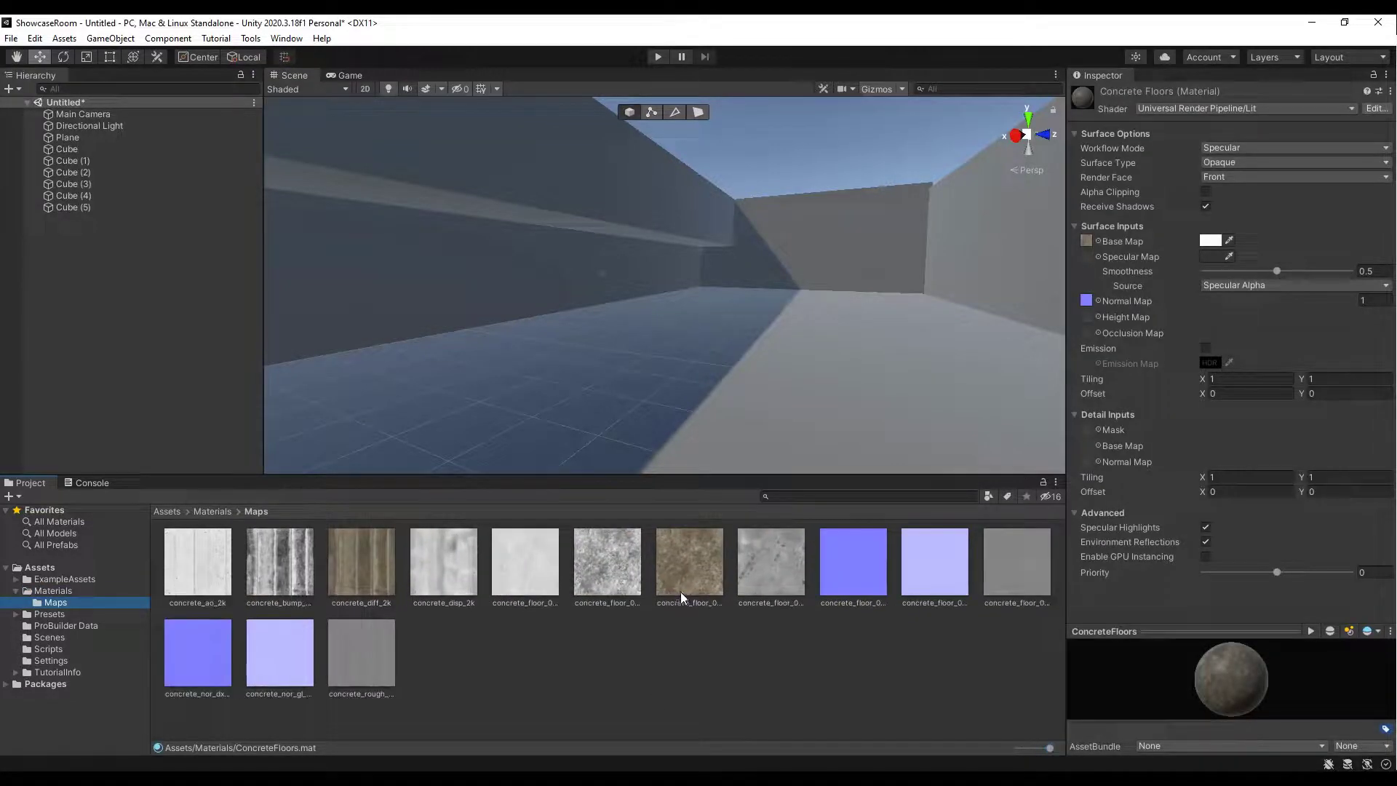
pyautogui.moveTo(754, 571); pyautogui.dragTo(762, 570)
pyautogui.moveTo(1086, 316); pyautogui.dragTo(1086, 316)
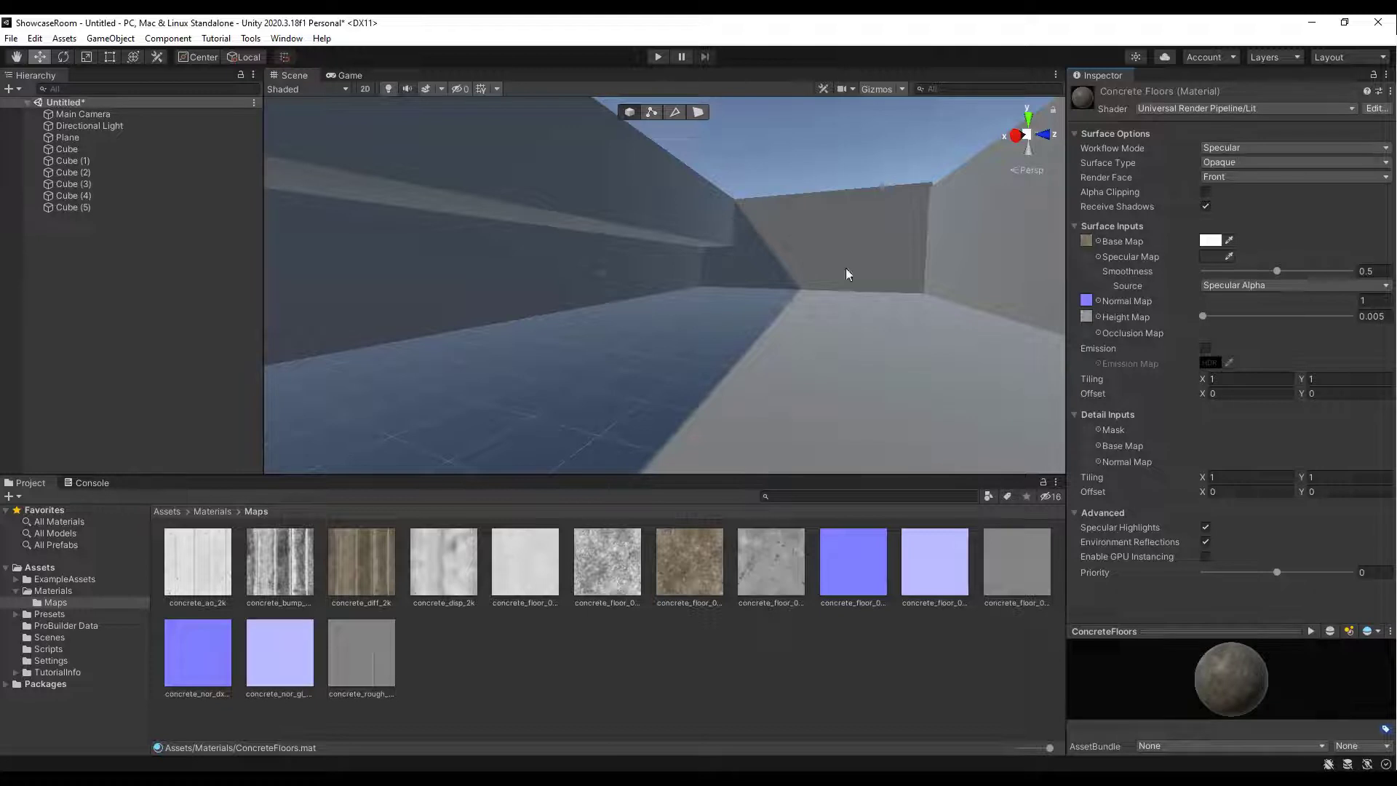
# Add ConcreteFloors to the second slot of ProBuilder's material palette and apply it to the floor plane
pyautogui.click(707, 371)
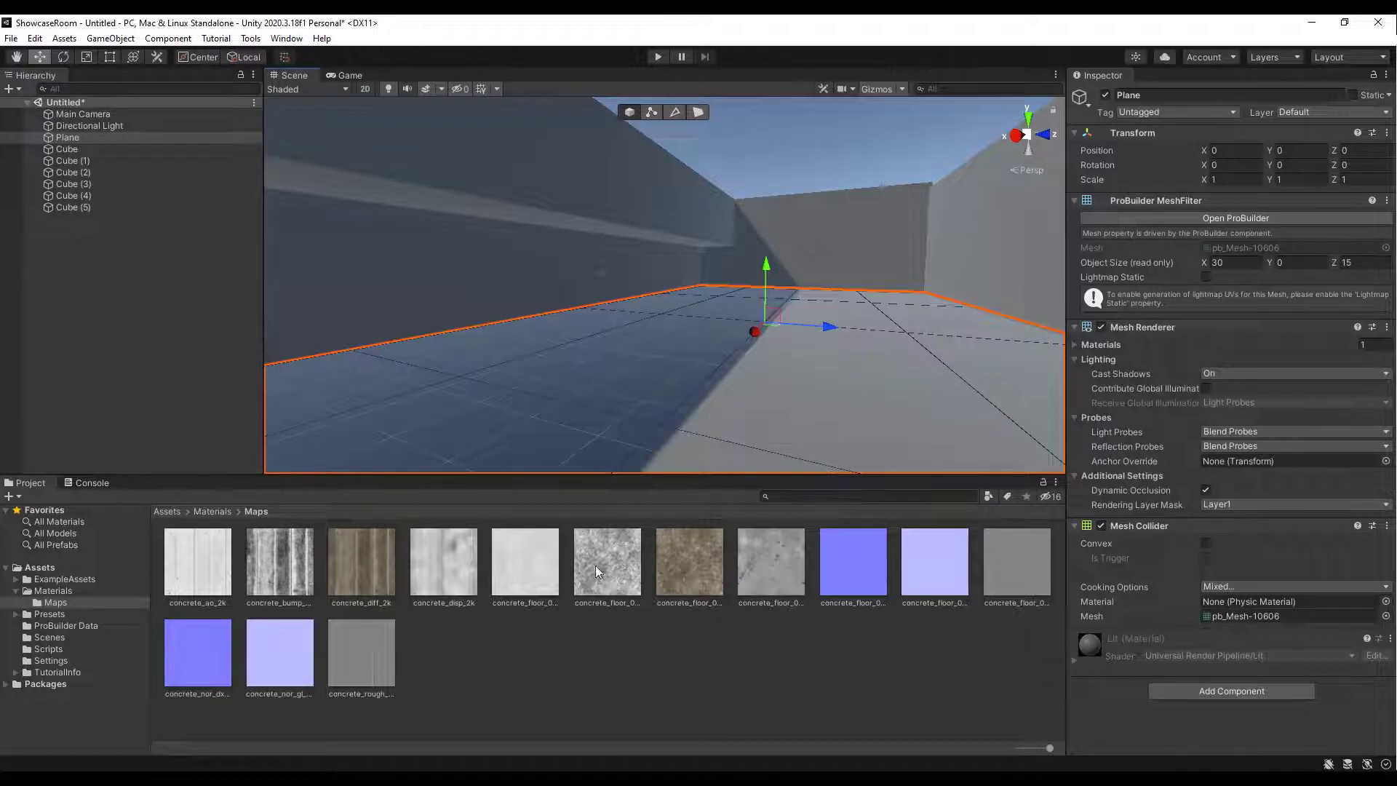
pyautogui.click(51, 590)
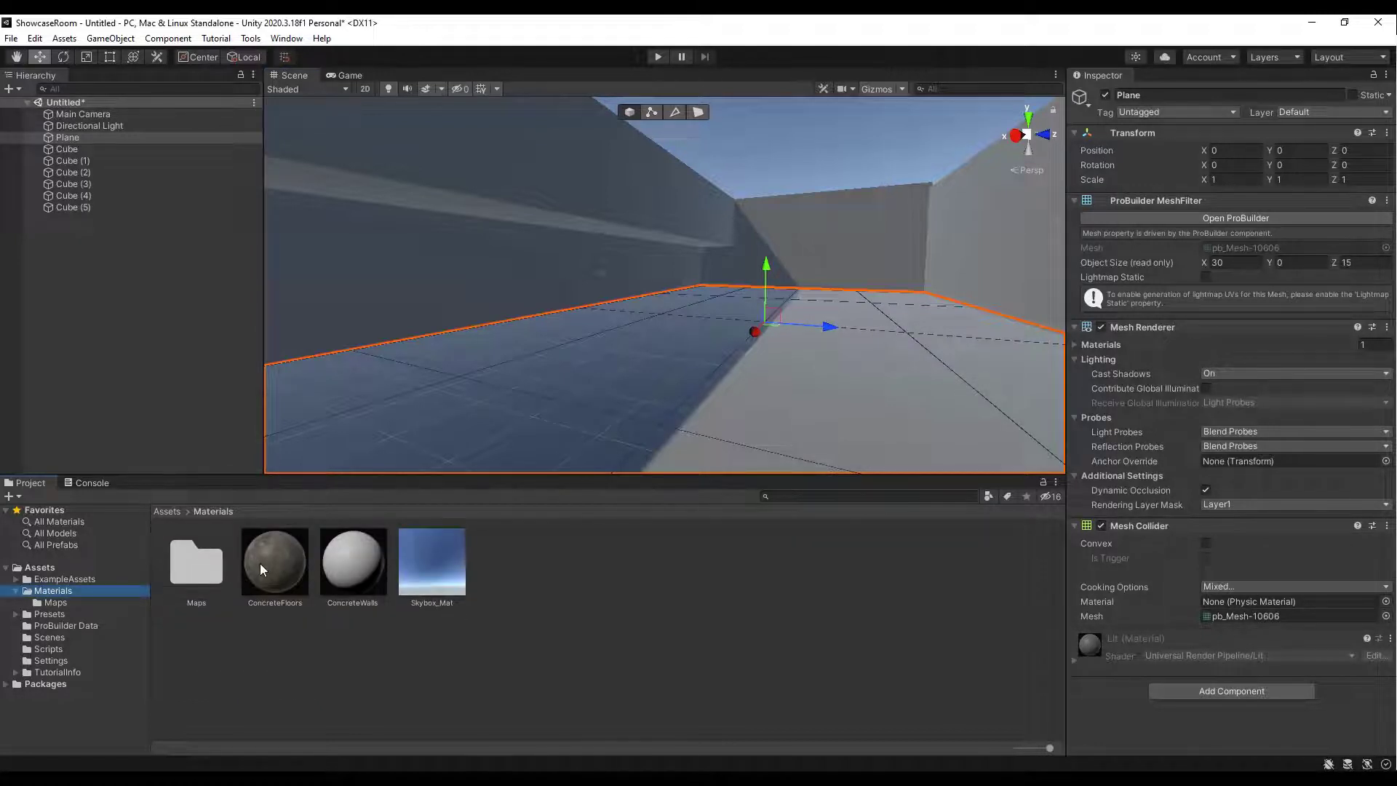
pyautogui.click(251, 38)
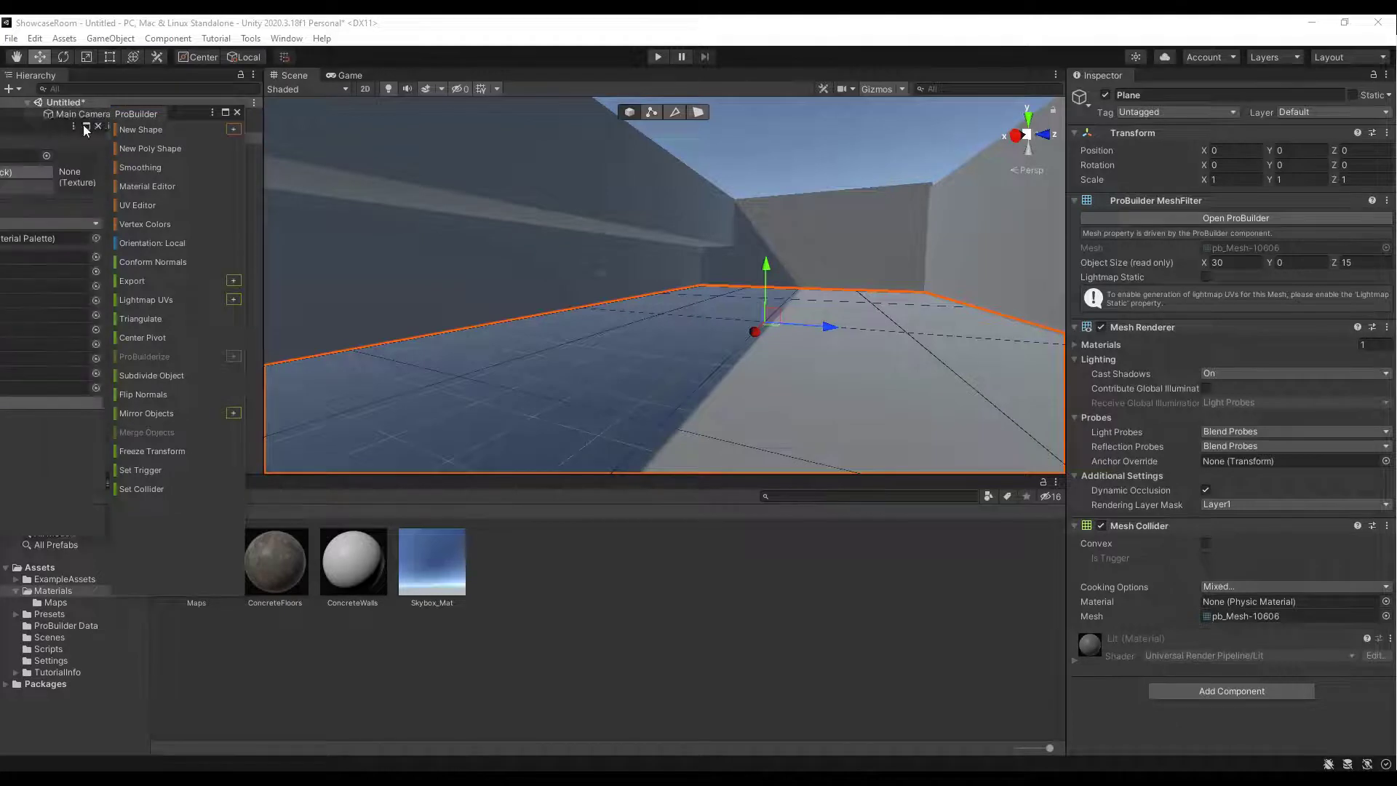
pyautogui.click(147, 186)
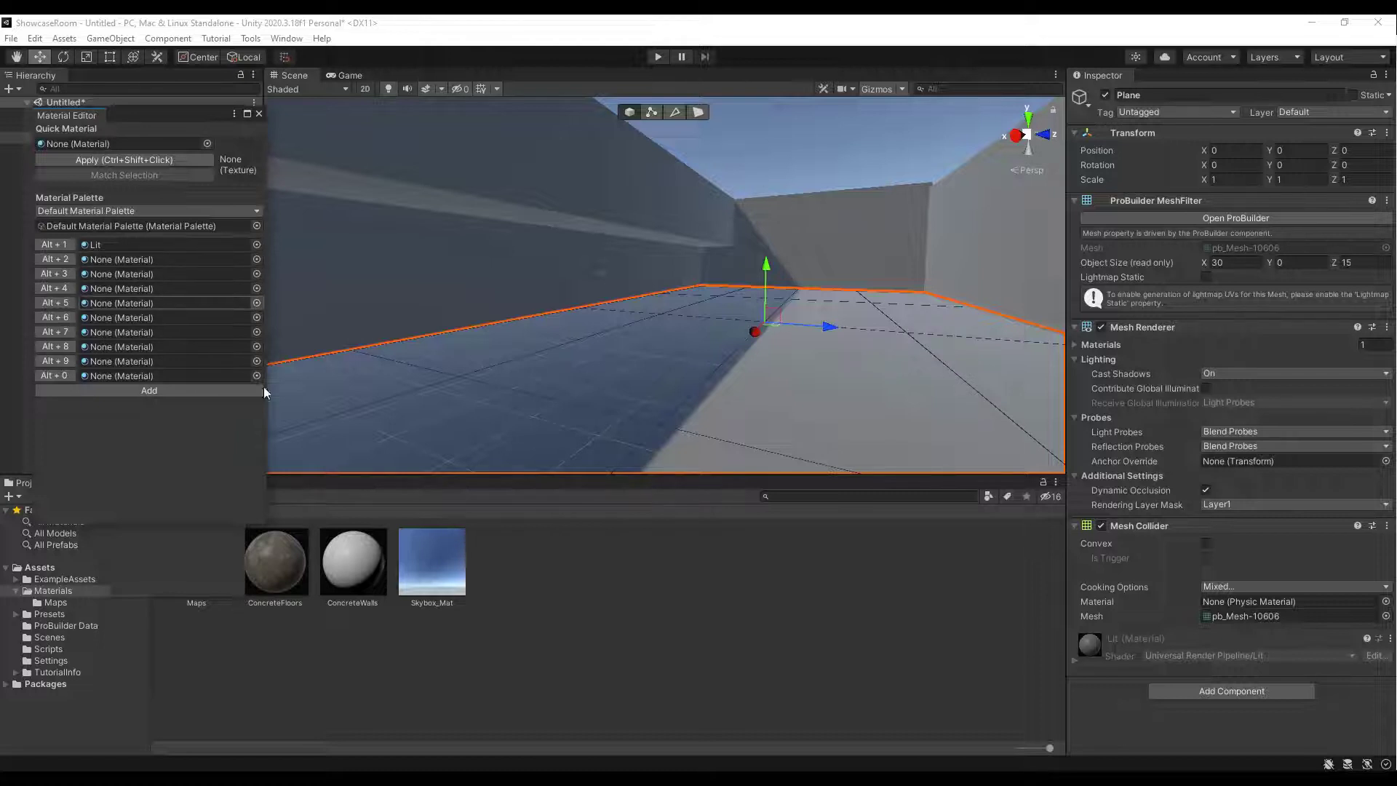
pyautogui.click(257, 260)
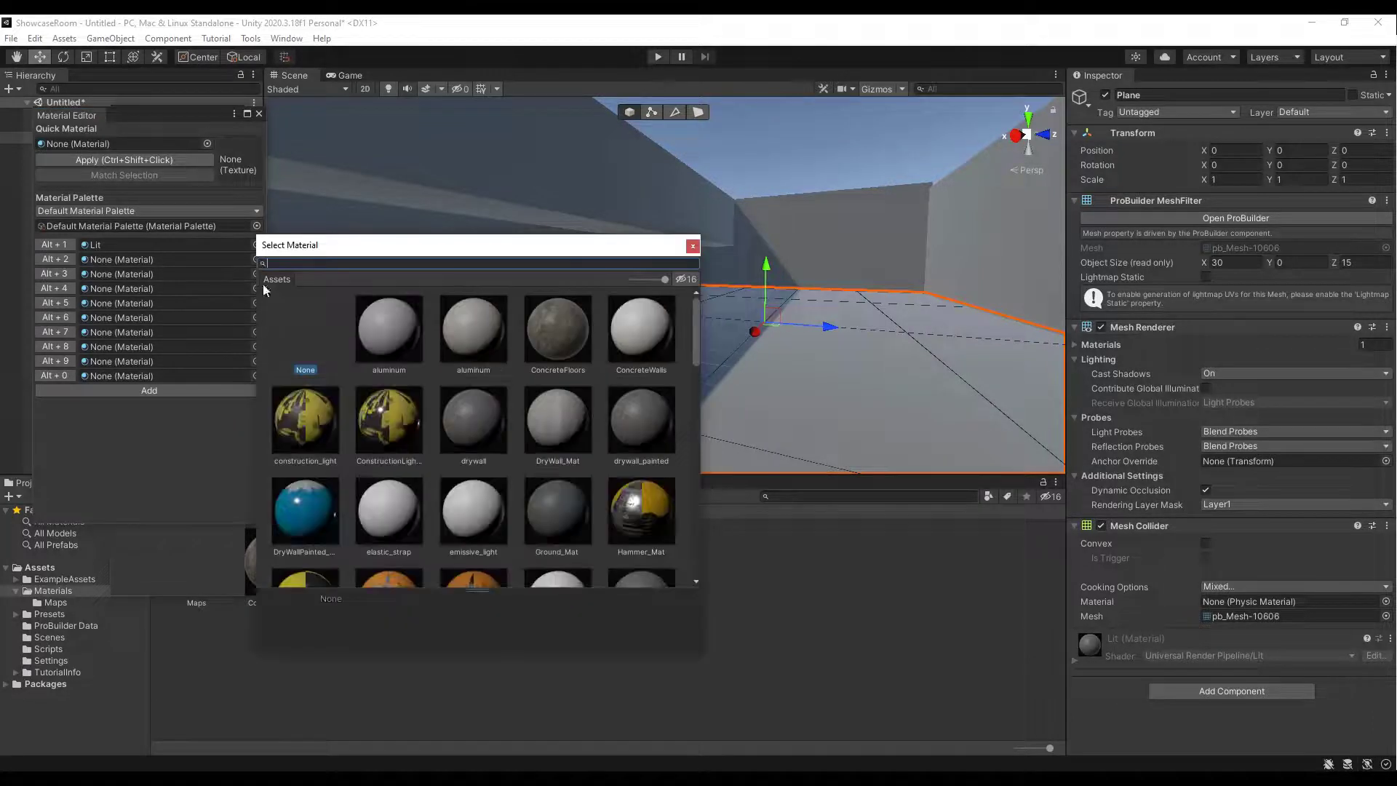
pyautogui.click(565, 321)
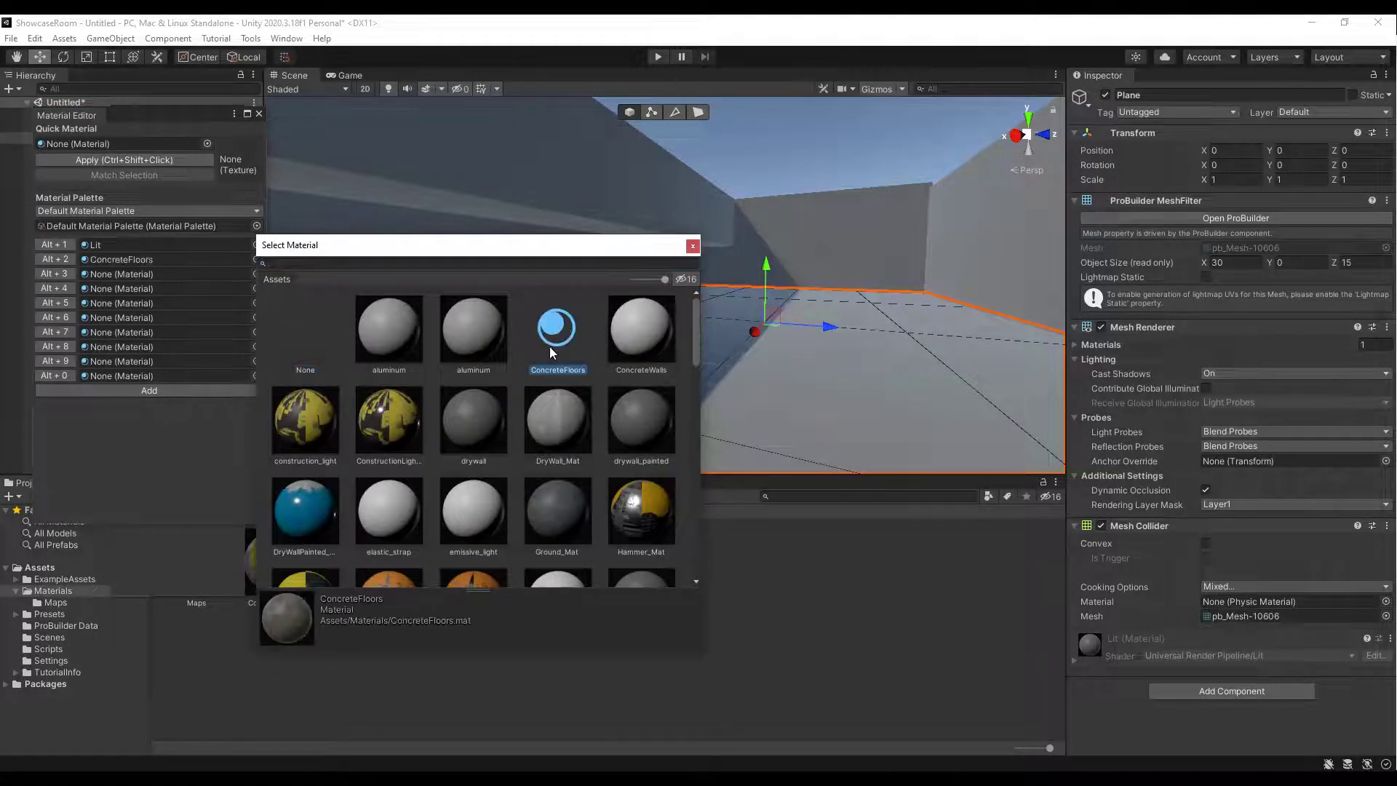
pyautogui.click(693, 246)
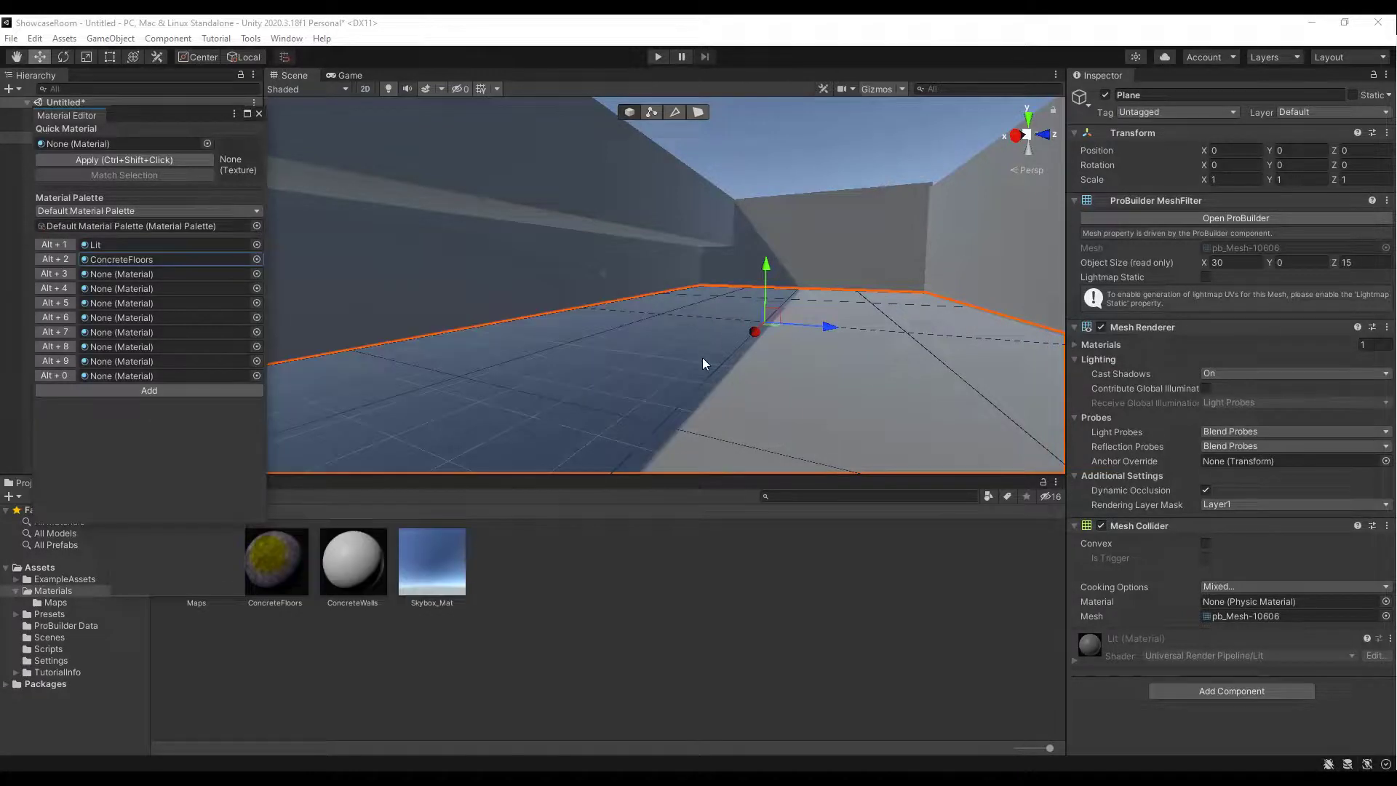
pyautogui.hotkey('alt', '2')
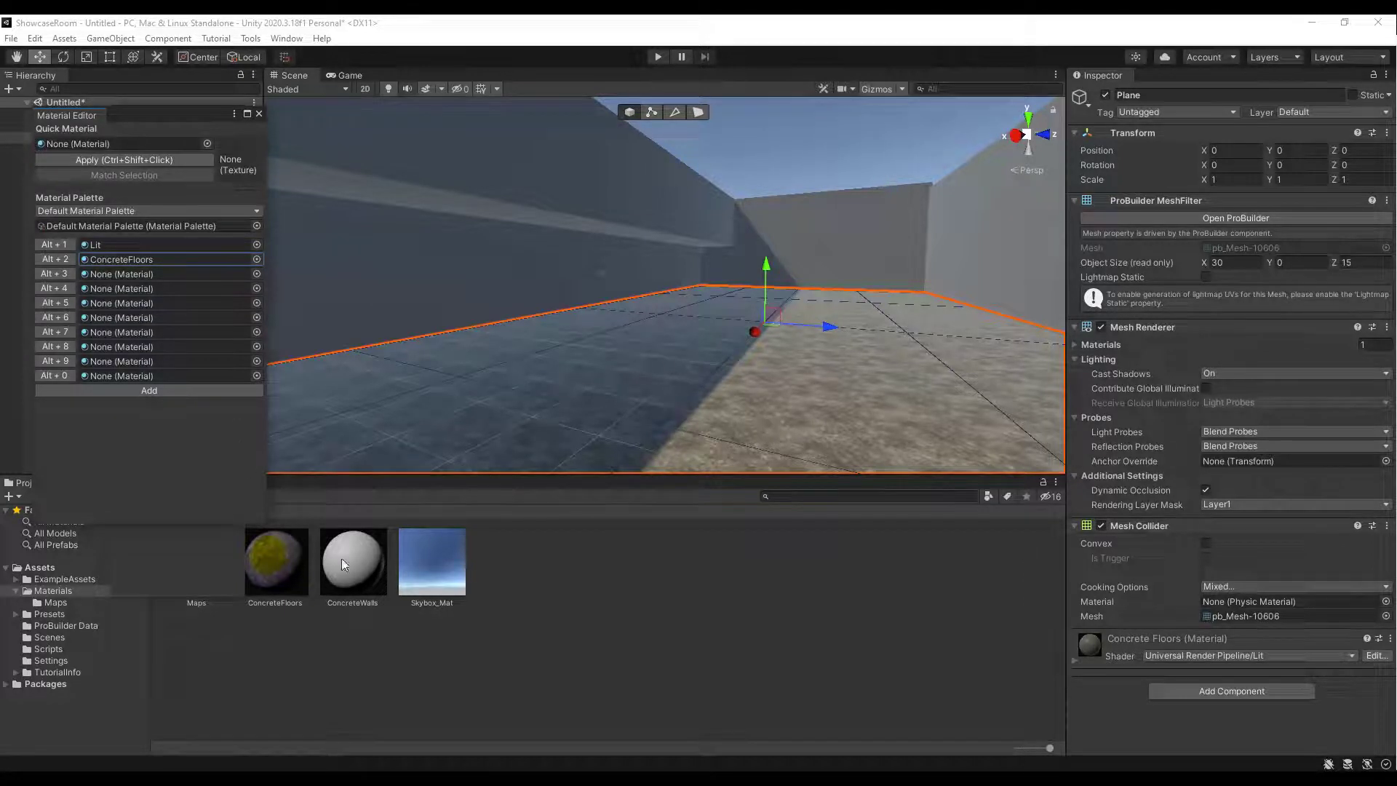
# Add the ConcreteWalls material to the third slot of the ProBuilder material palette
pyautogui.click(256, 273)
pyautogui.click(621, 331)
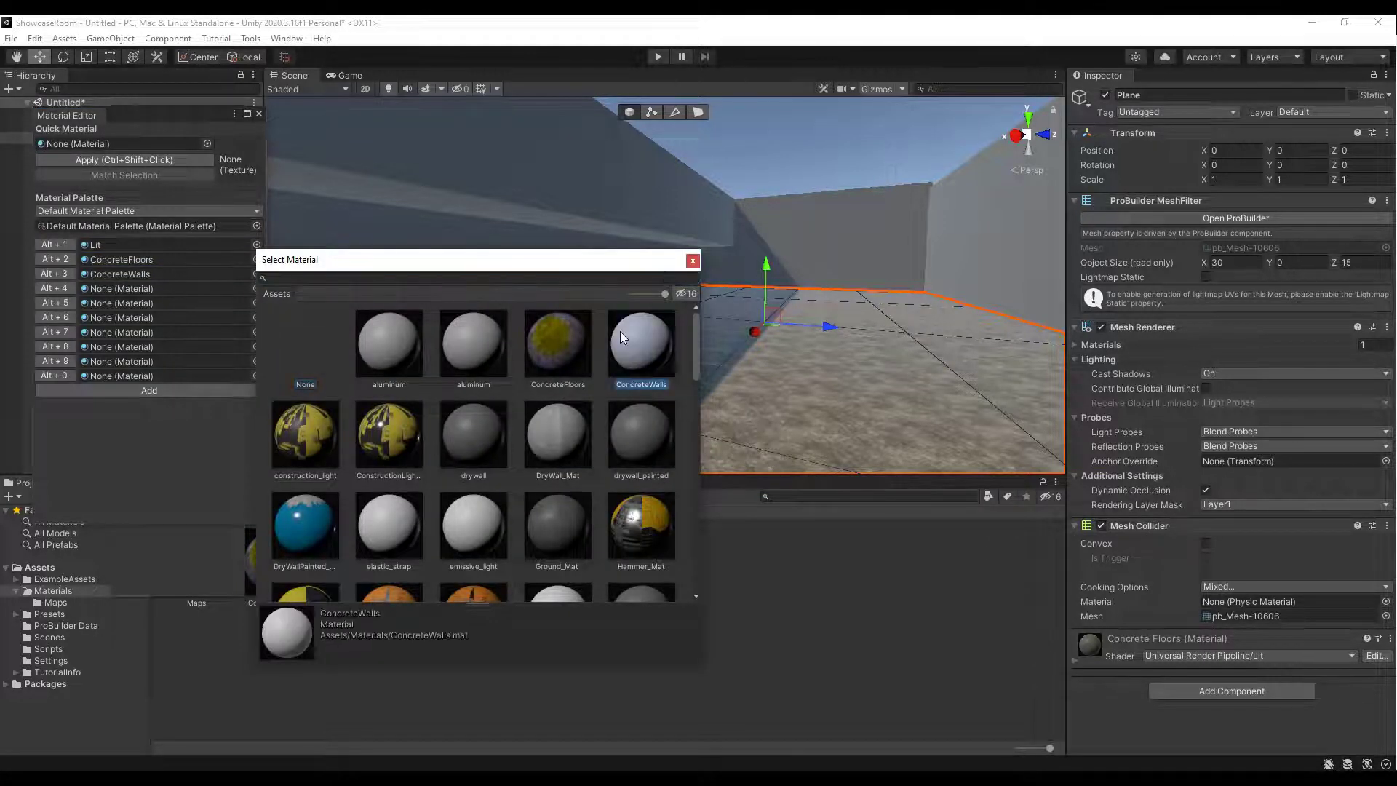
pyautogui.click(693, 261)
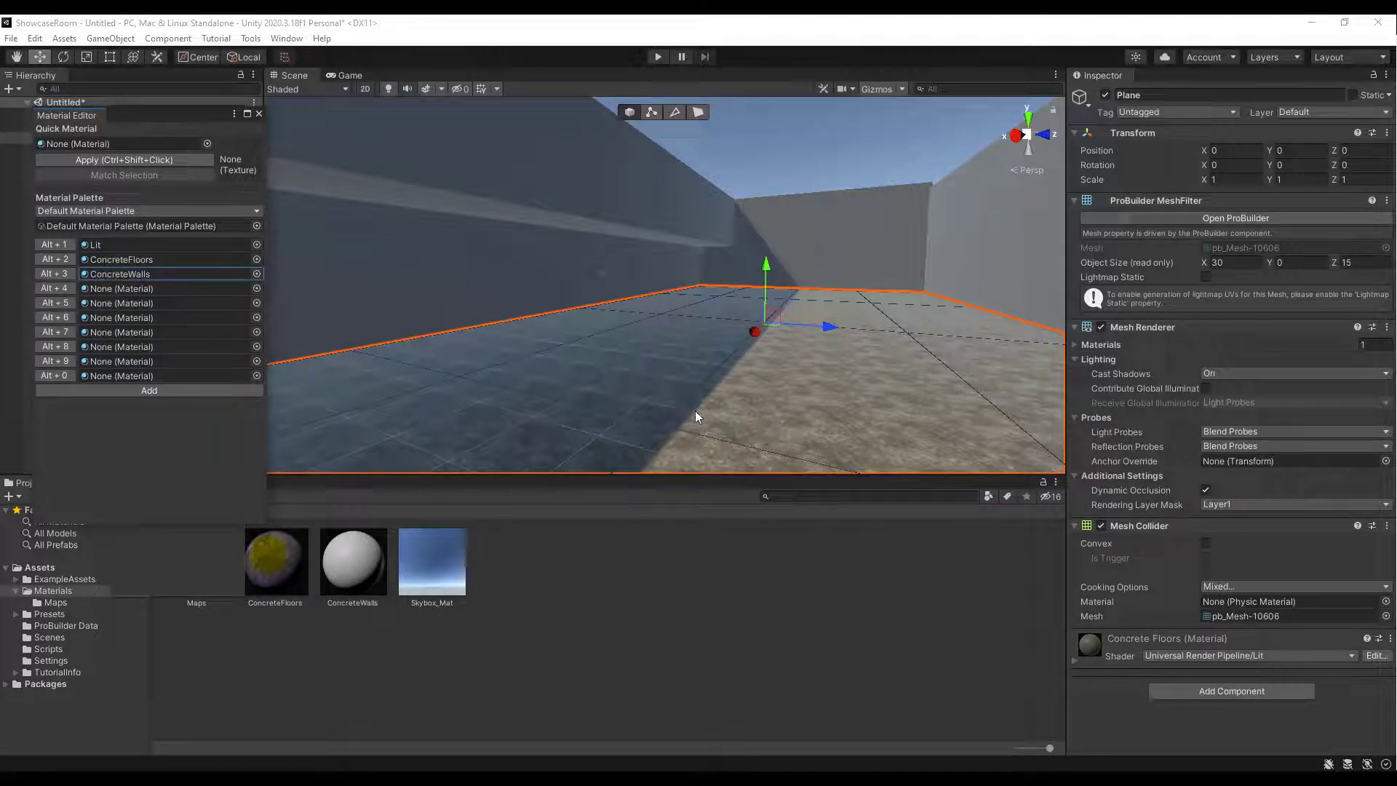
# Try the ConcreteWalls material on the floor plane, restore ConcreteFloors, and close the Material Editor
pyautogui.hotkey('alt', '3')
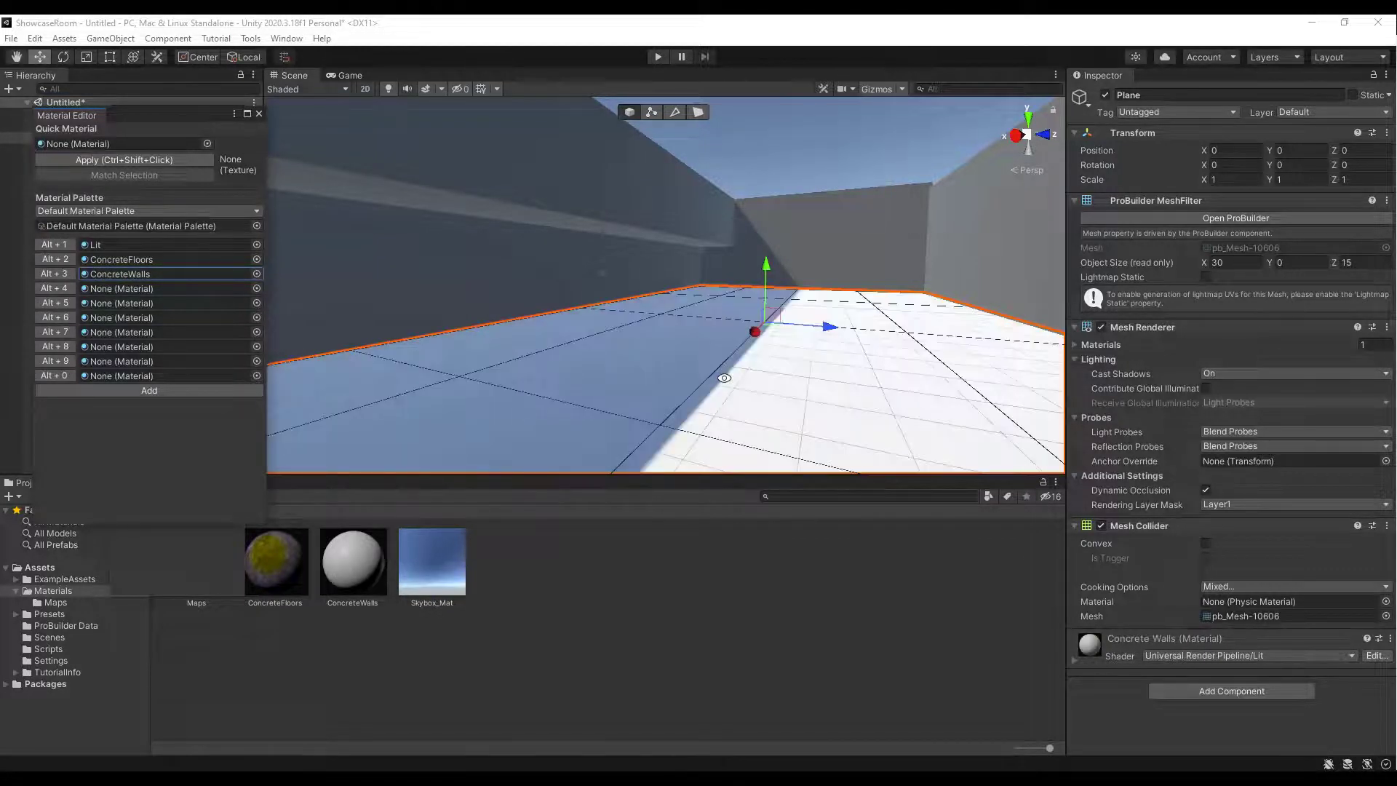
pyautogui.hotkey('alt', '2')
pyautogui.hotkey('alt', '3')
pyautogui.hotkey('alt', '2')
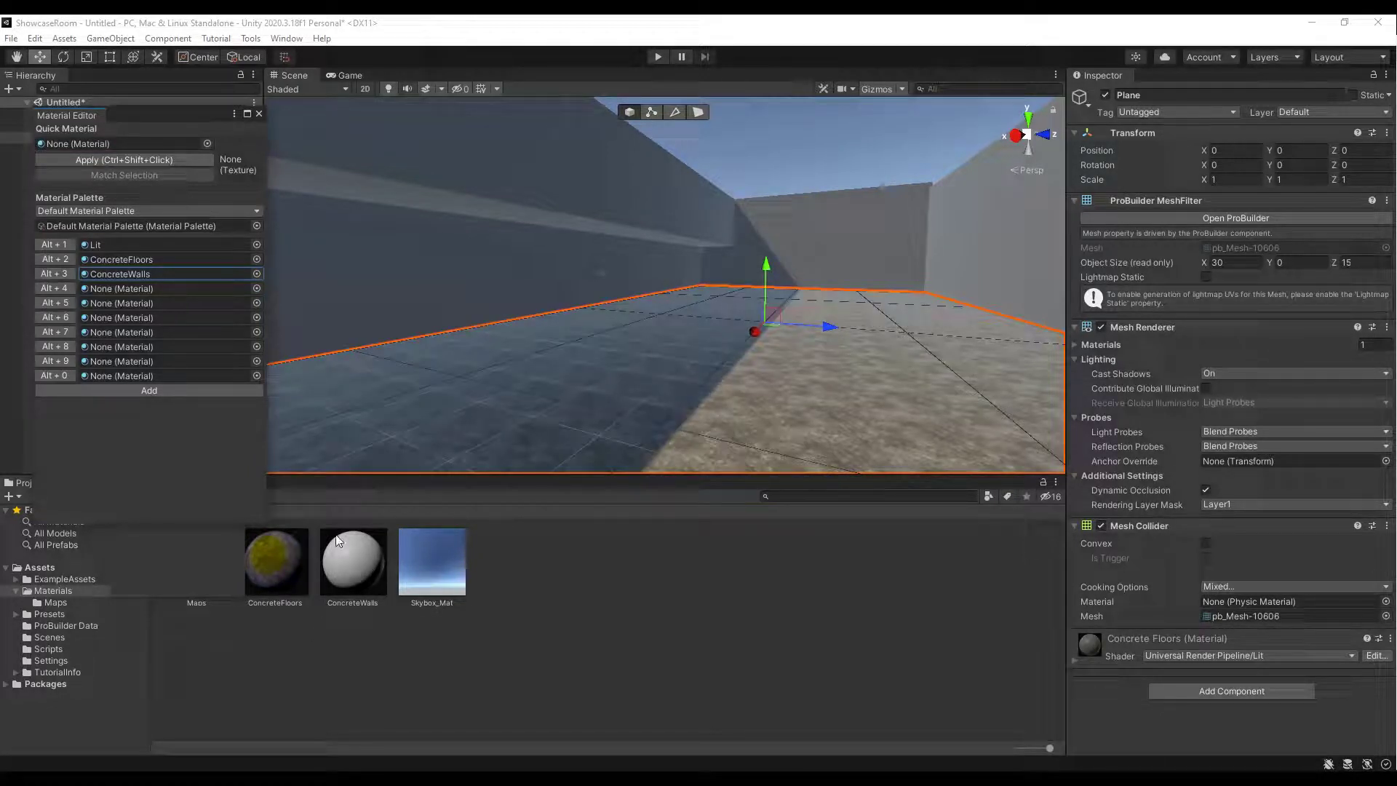
pyautogui.click(256, 114)
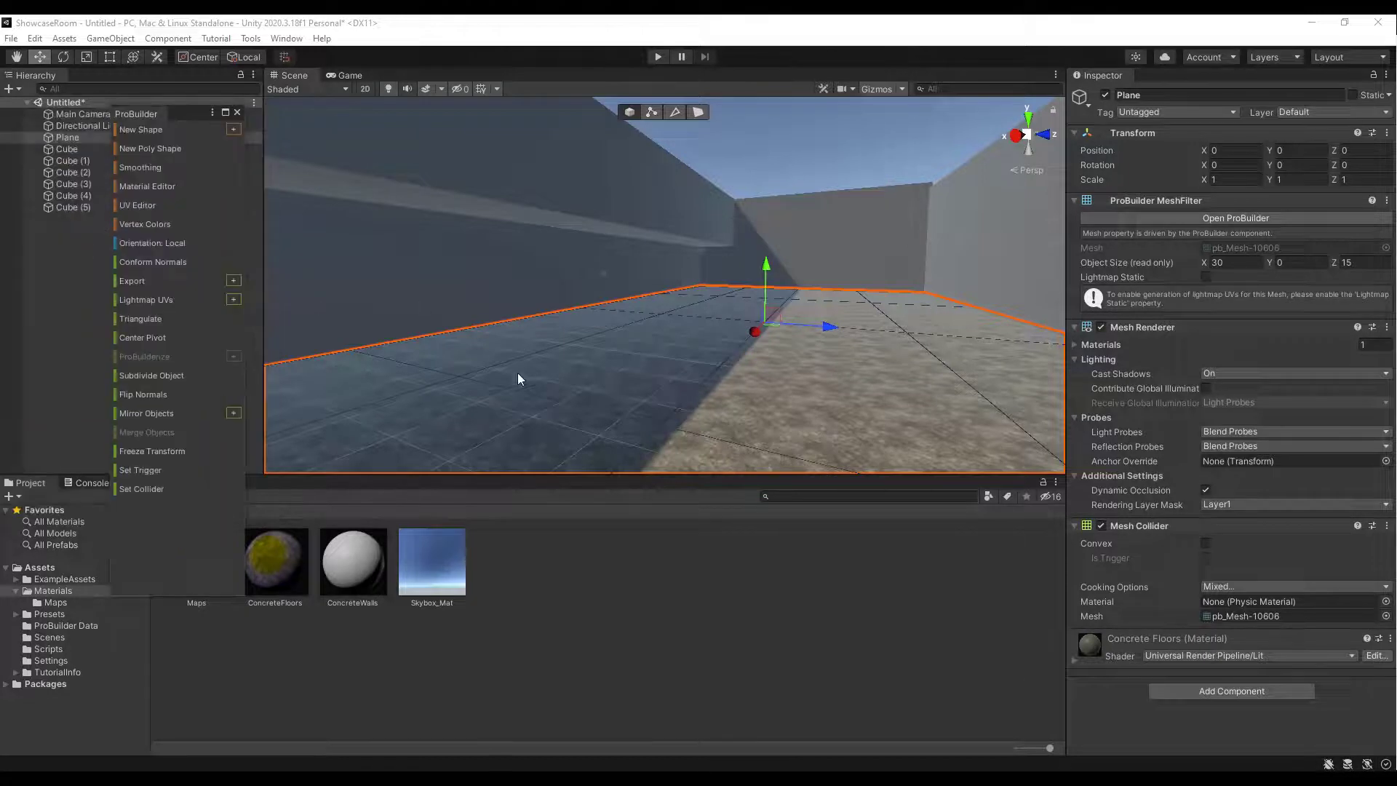
# Assign the concrete diffuse, nor_dx and height textures as the ConcreteWalls material's base, normal and height maps
pyautogui.click(354, 574)
pyautogui.doubleClick(202, 572)
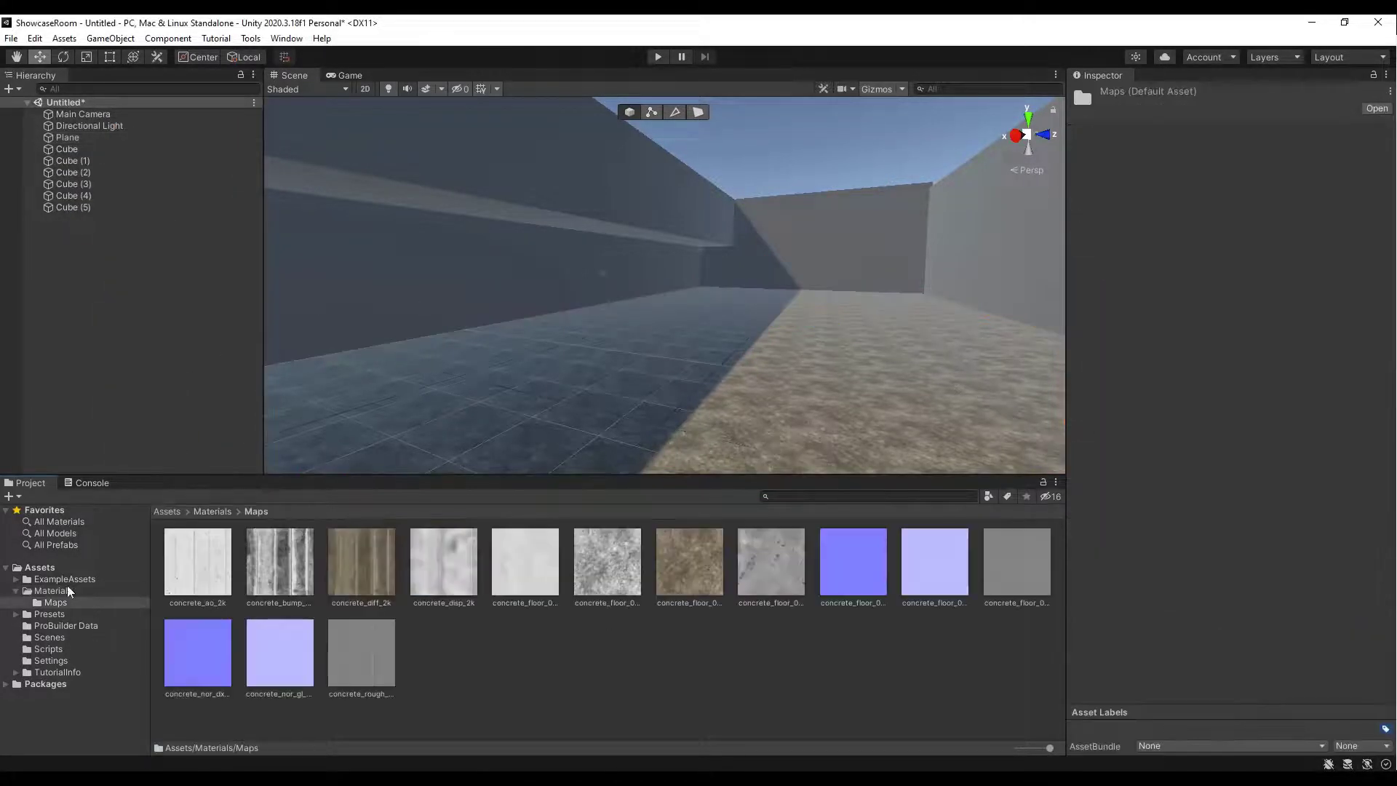
pyautogui.moveTo(357, 569); pyautogui.dragTo(1085, 240)
pyautogui.moveTo(198, 652); pyautogui.dragTo(1086, 302)
pyautogui.moveTo(279, 562); pyautogui.dragTo(1086, 318)
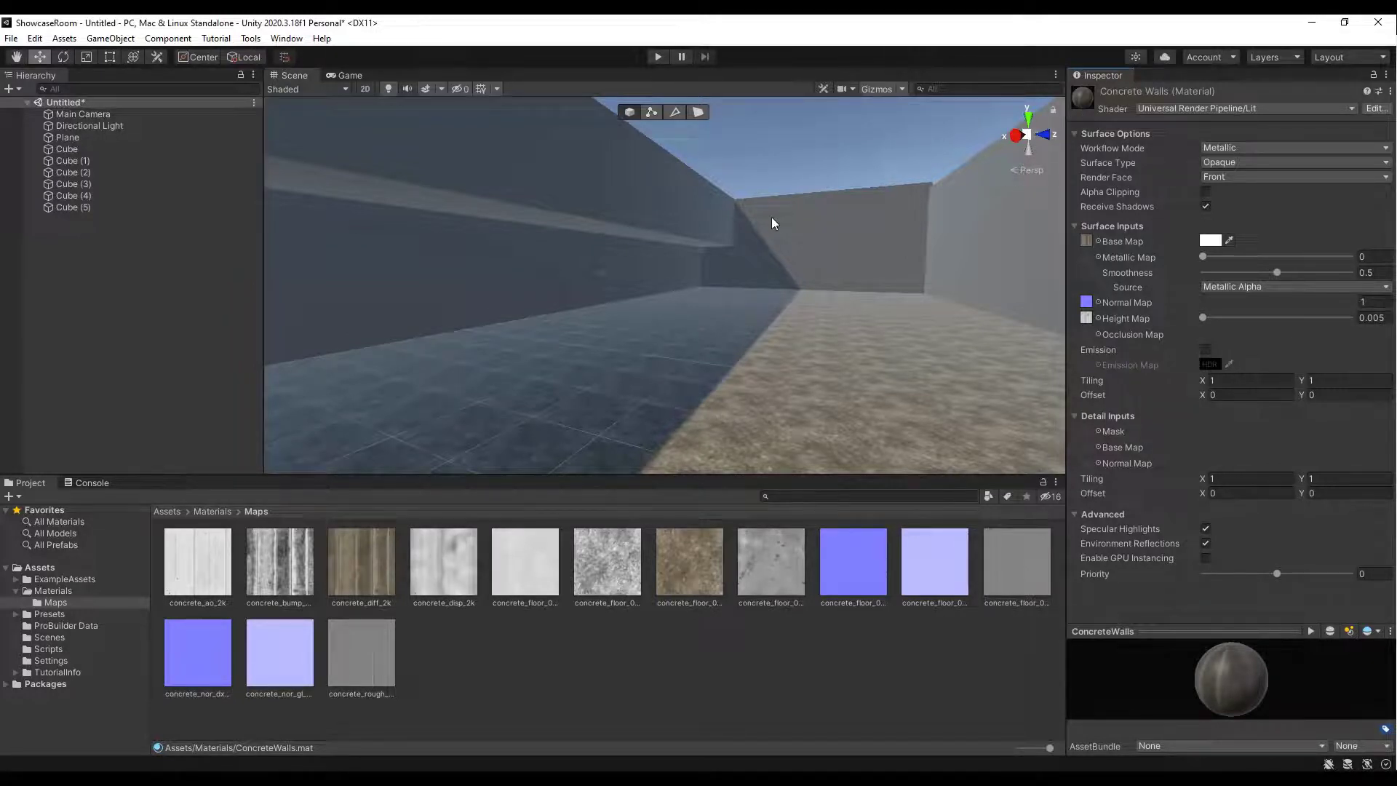
# Apply the ConcreteWalls palette material to the five visible wall and ledge pieces of the room
pyautogui.click(378, 213)
pyautogui.keyDown('shift'); pyautogui.click(447, 200); pyautogui.keyUp('shift')
pyautogui.keyDown('shift'); pyautogui.click(456, 167); pyautogui.keyUp('shift')
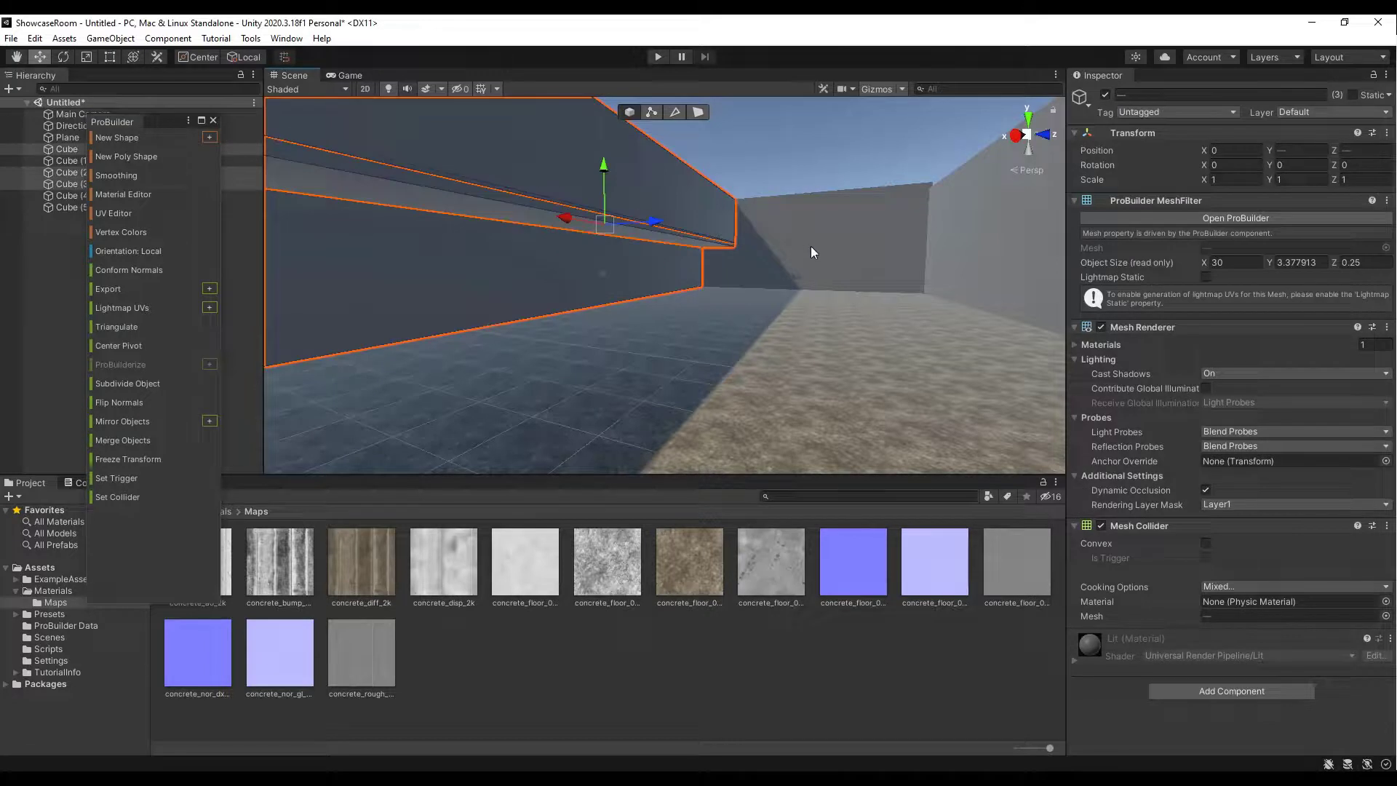
pyautogui.keyDown('shift'); pyautogui.click(806, 243); pyautogui.keyUp('shift')
pyautogui.keyDown('shift'); pyautogui.click(976, 259); pyautogui.keyUp('shift')
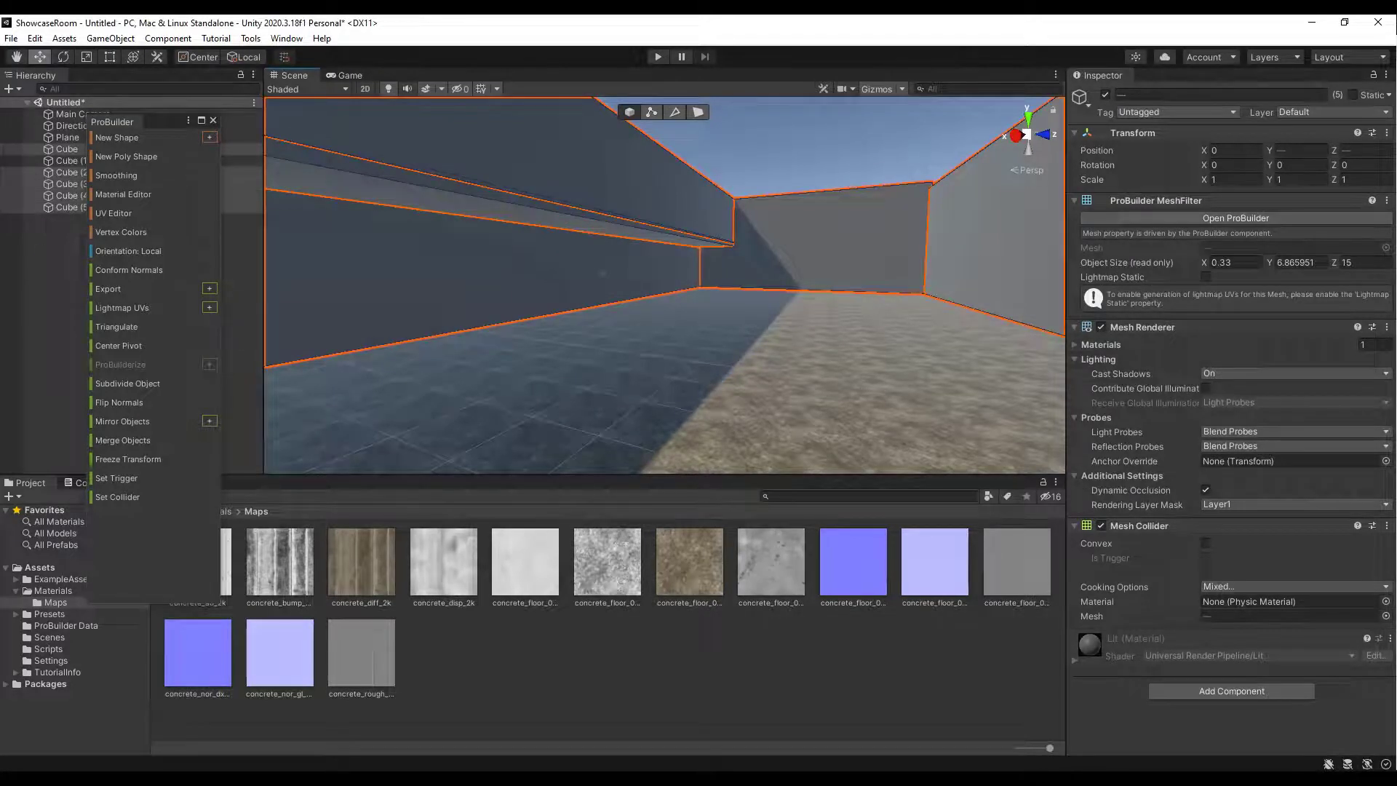
pyautogui.click(123, 195)
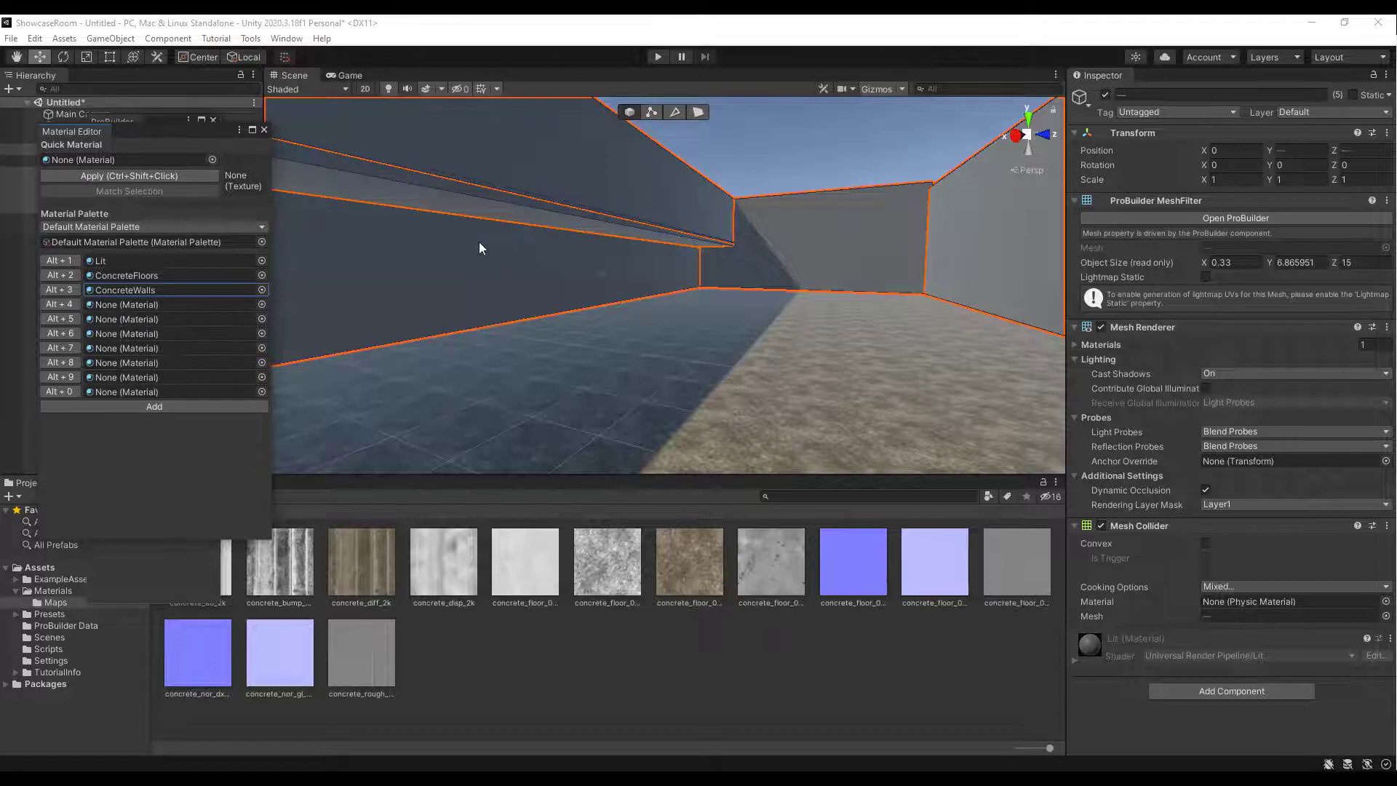
pyautogui.hotkey('alt', '3')
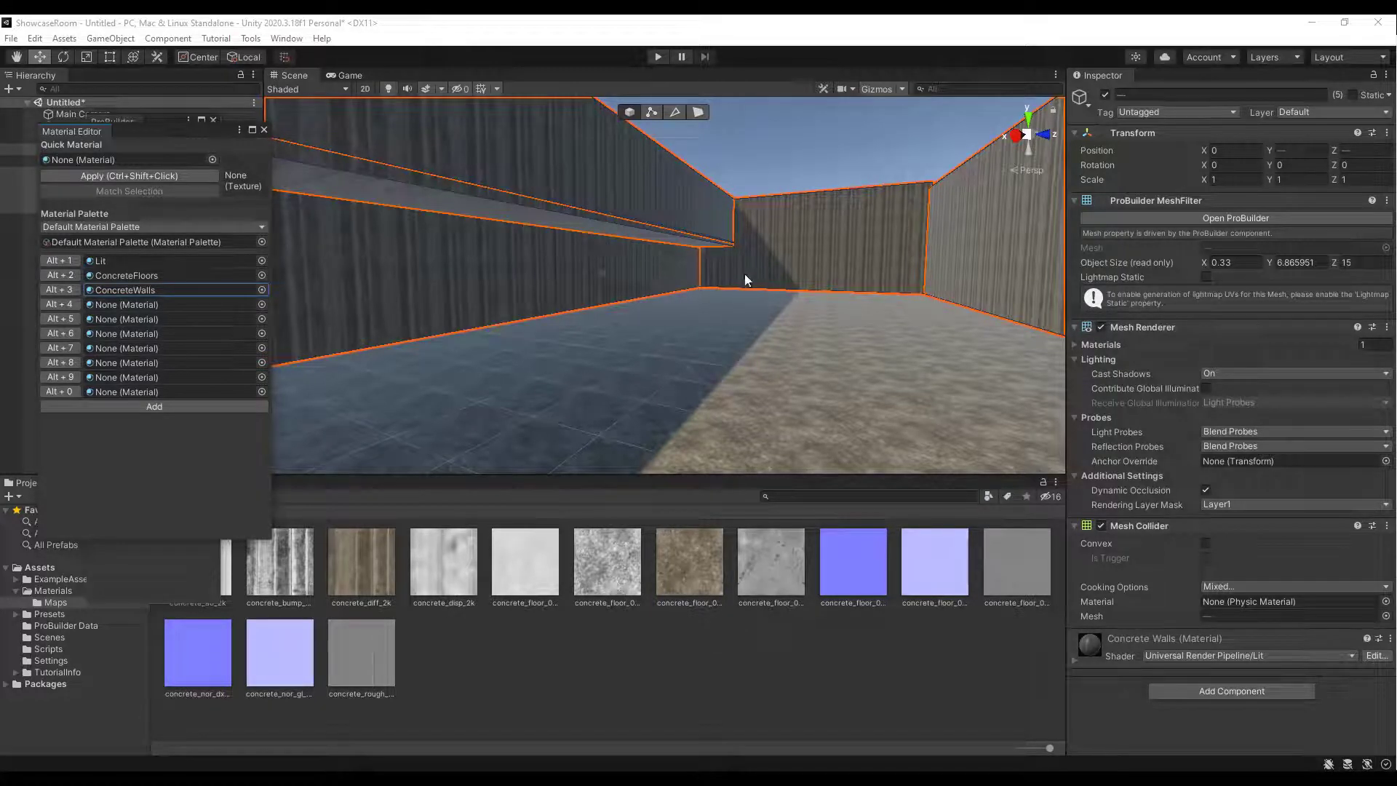
# Set the ConcreteWalls material's surface tiling to 0.75 in X and 0.75 in Y
pyautogui.moveTo(759, 263); pyautogui.dragTo(514, 262, button='right')
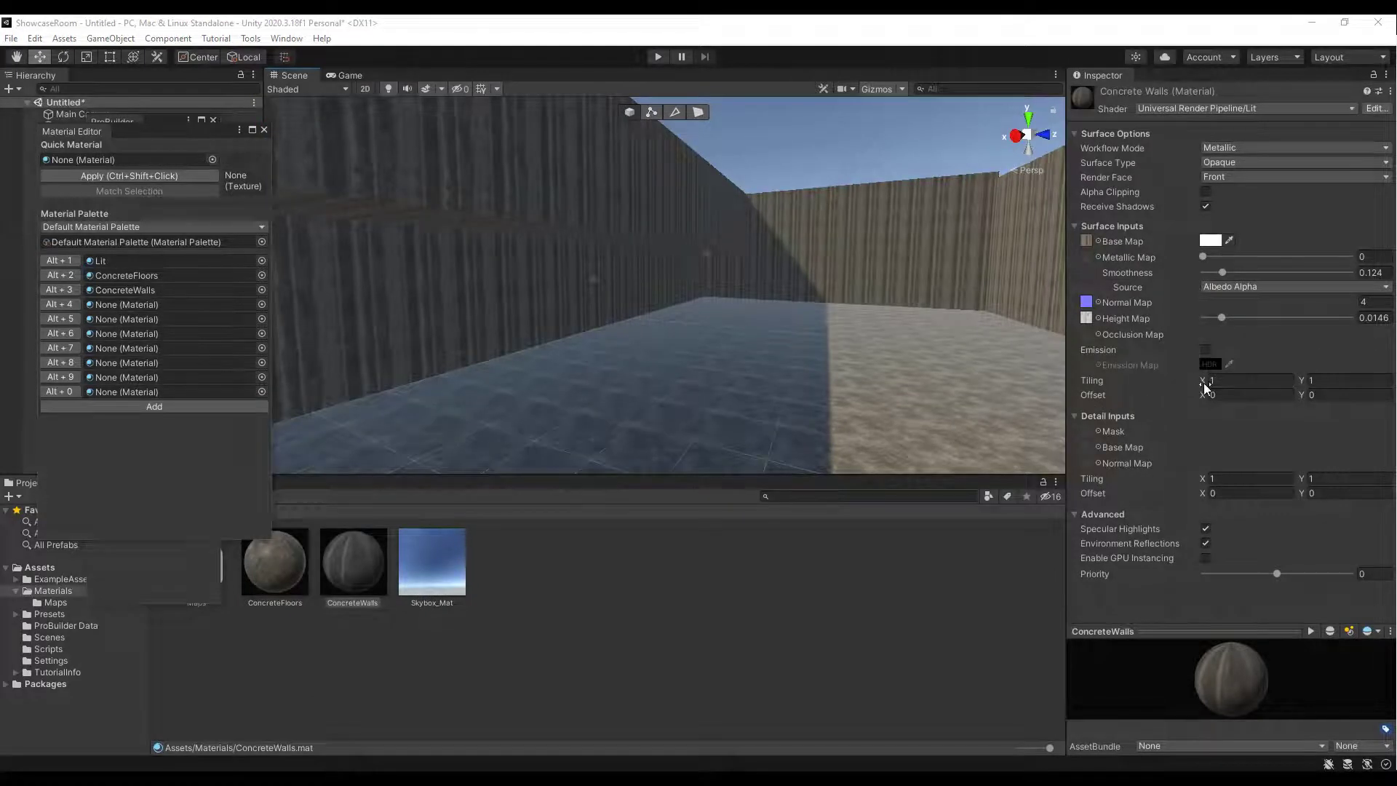
pyautogui.moveTo(1203, 380); pyautogui.dragTo(1200, 378)
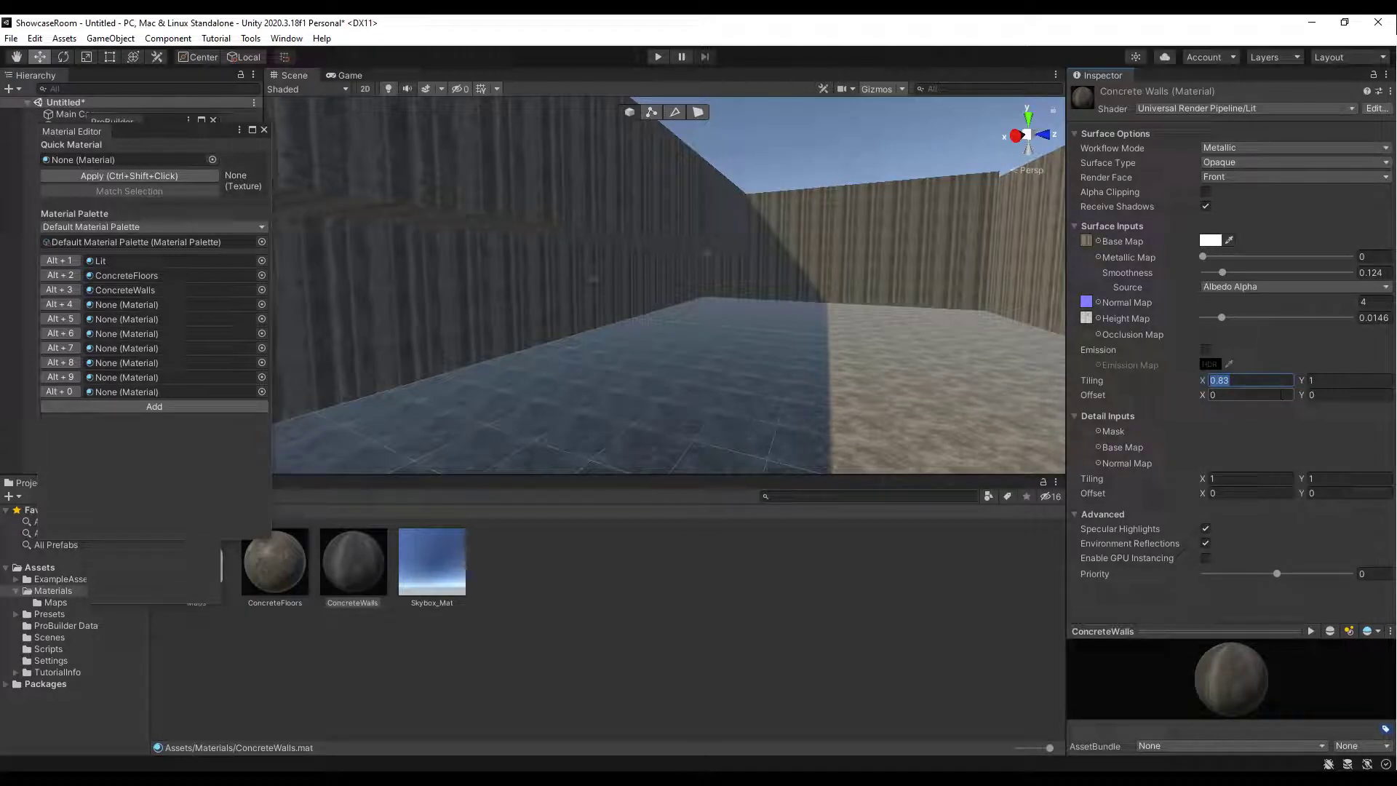
pyautogui.write('0.75')
pyautogui.press('Tab')
pyautogui.write('.75')
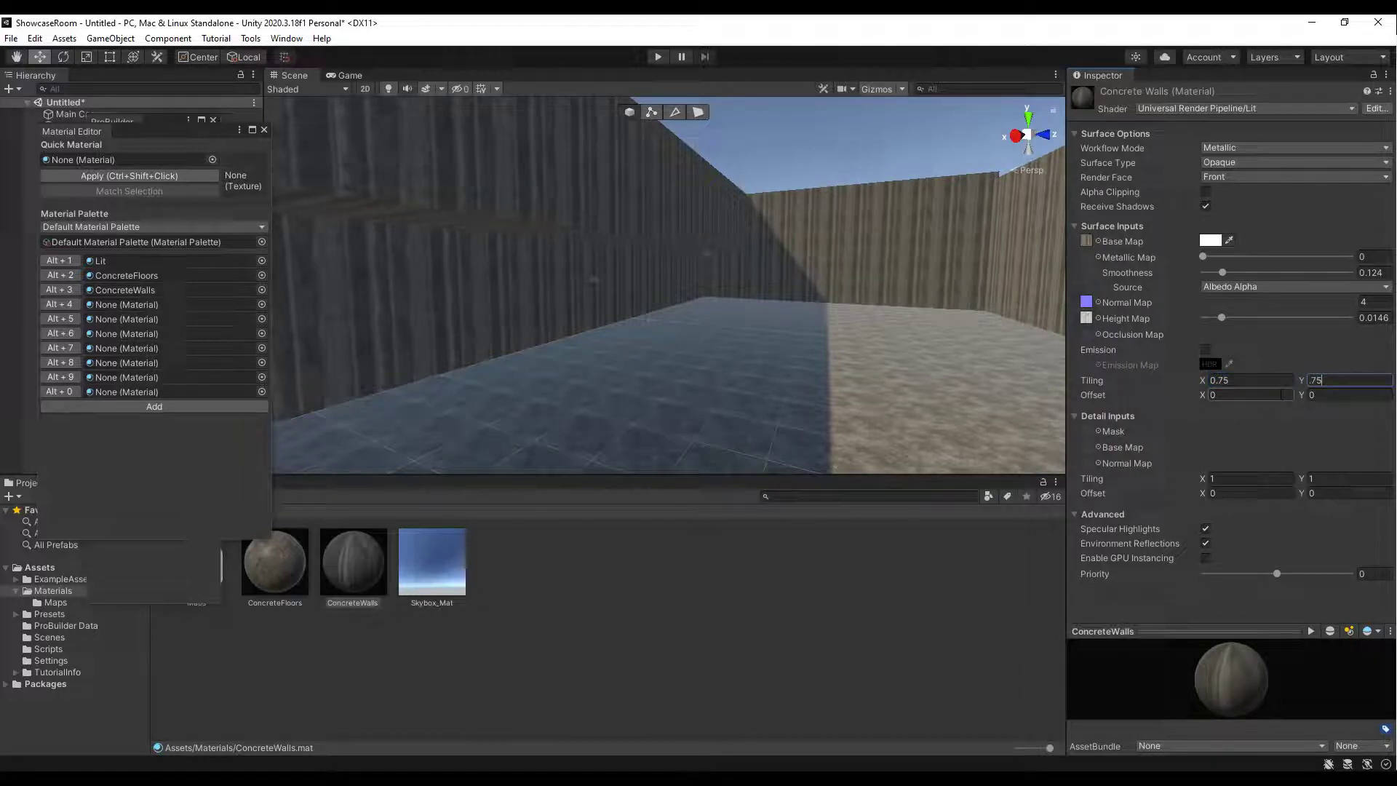
pyautogui.moveTo(699, 273)
pyautogui.keyDown('alt'); pyautogui.mouseDown()
pyautogui.moveTo(525, 268)
pyautogui.moveTo(707, 271)
pyautogui.mouseUp(); pyautogui.keyUp('alt')
# Set the ConcreteWalls material's surface tiling to 1.5 in X and 1 in Y
pyautogui.click(1243, 379)
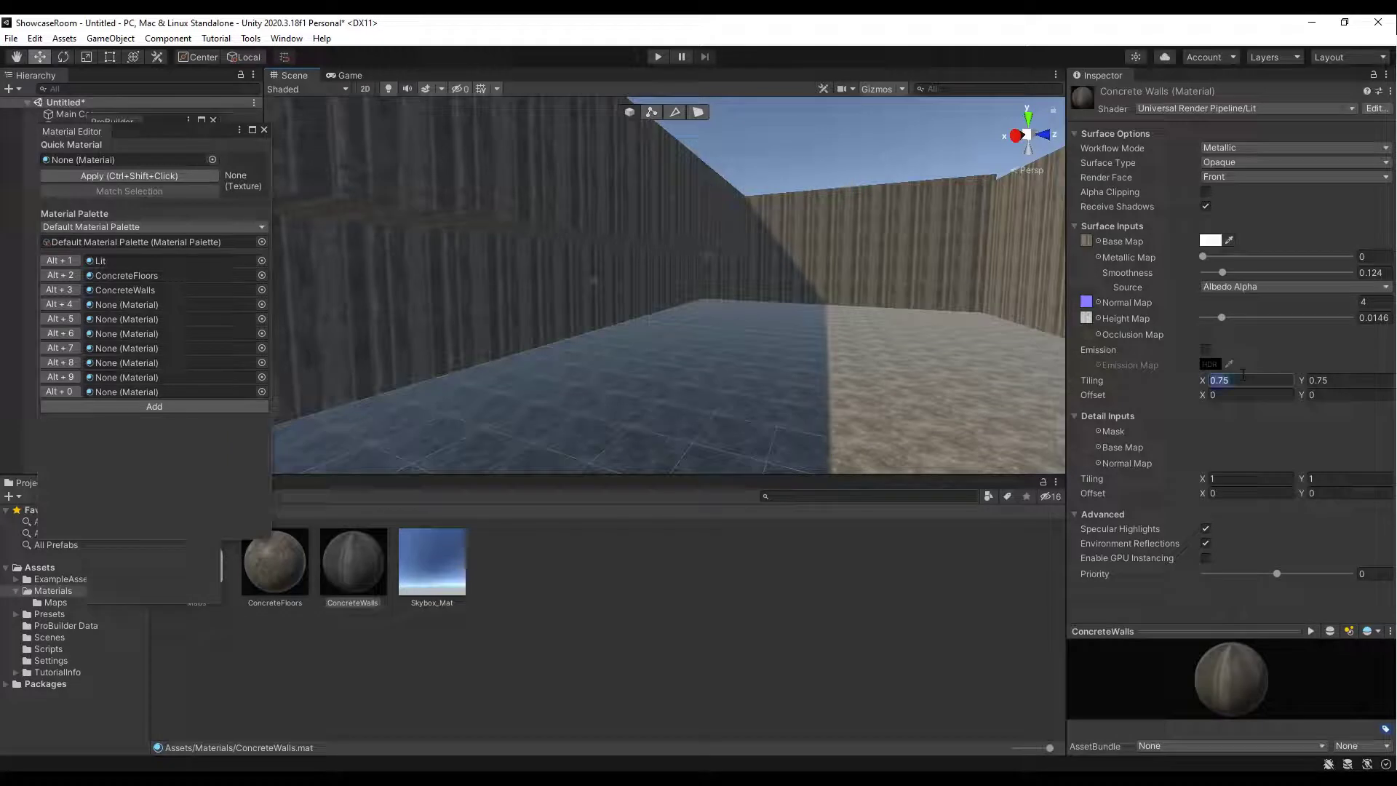
pyautogui.write('1.5')
pyautogui.press('Tab')
pyautogui.write('1')
pyautogui.keyDown('alt'); pyautogui.moveTo(786, 265); pyautogui.dragTo(723, 294); pyautogui.keyUp('alt')
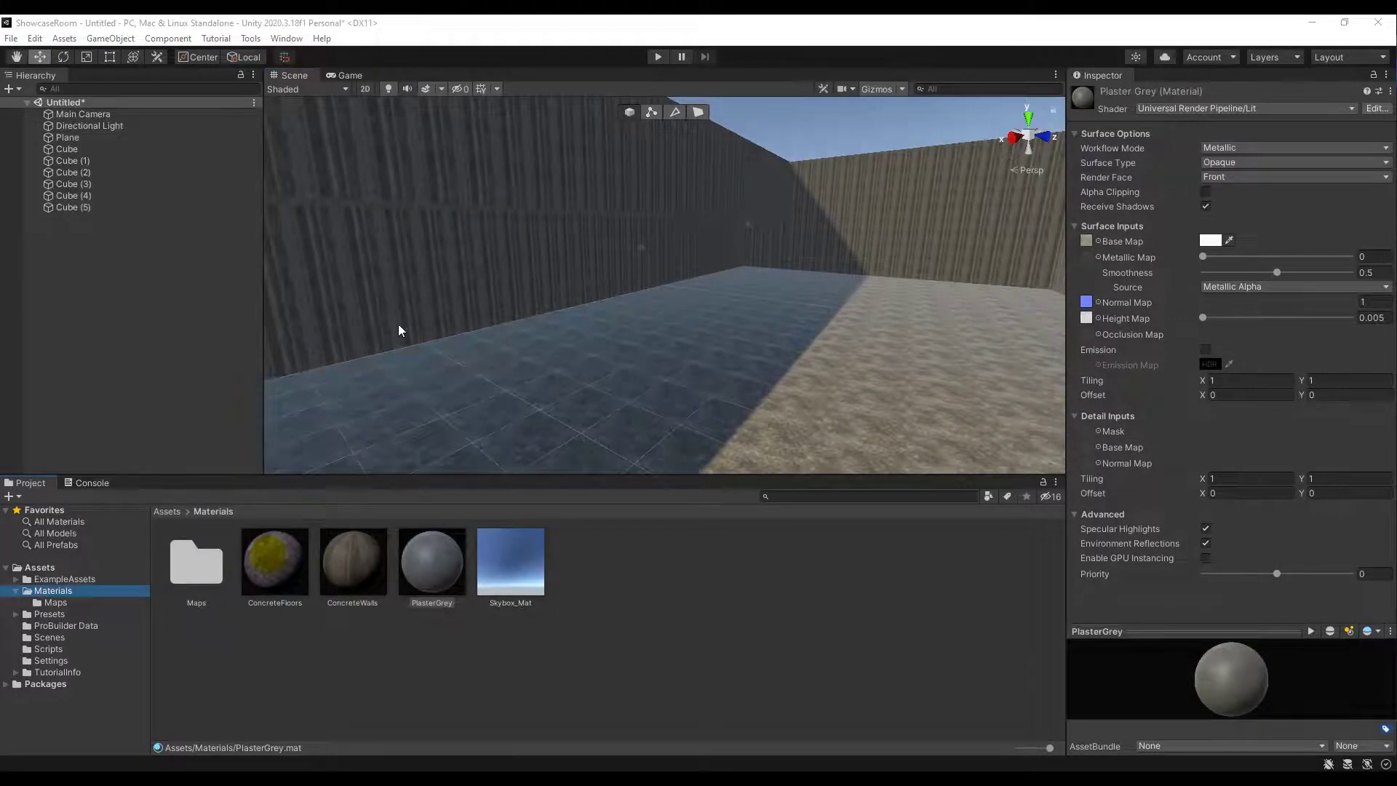
# Select the five wall and ledge pieces, add PlasterGrey to the material palette's fourth slot and apply it to them
pyautogui.click(430, 287)
pyautogui.keyDown('shift'); pyautogui.click(440, 205); pyautogui.keyUp('shift')
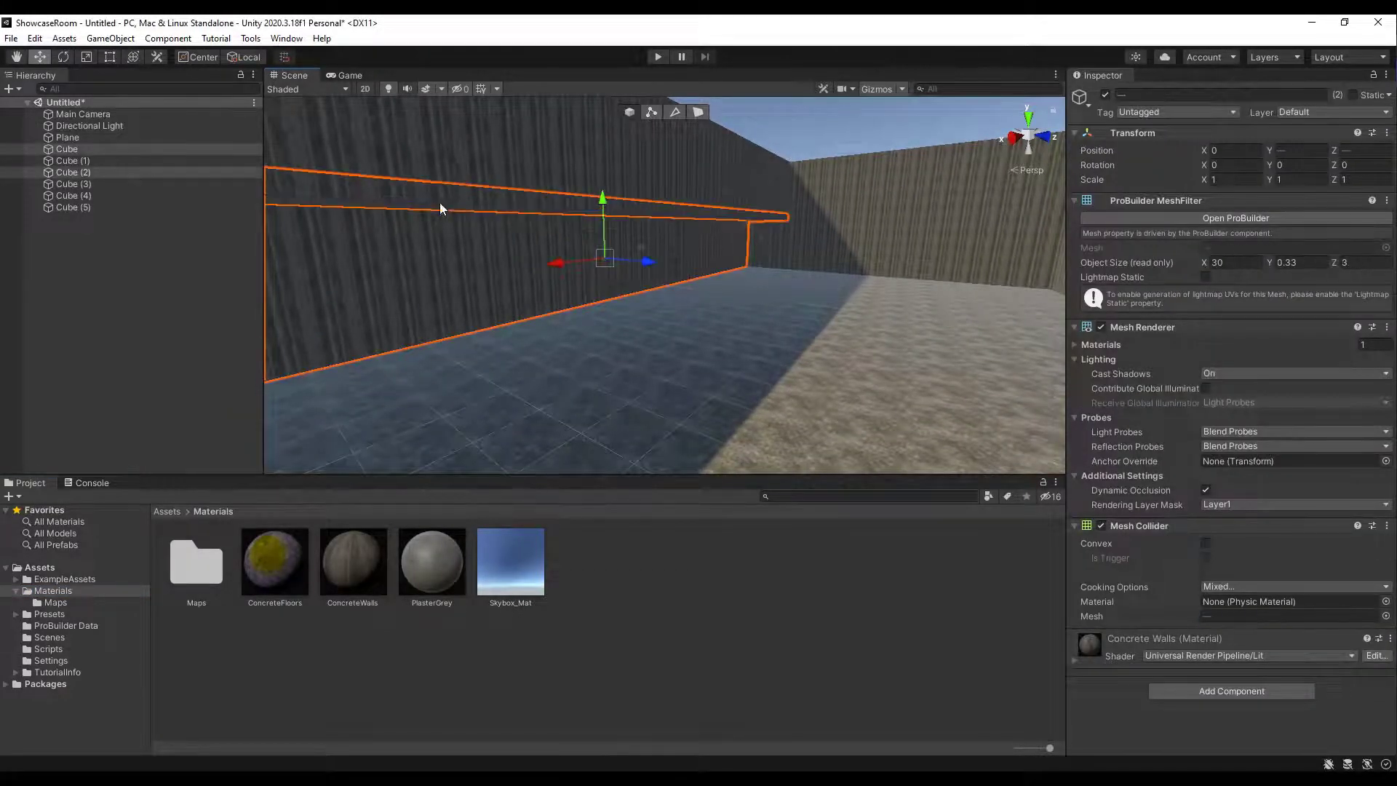
pyautogui.keyDown('shift'); pyautogui.click(458, 151); pyautogui.keyUp('shift')
pyautogui.keyDown('shift'); pyautogui.click(843, 195); pyautogui.keyUp('shift')
pyautogui.keyDown('alt'); pyautogui.moveTo(788, 299); pyautogui.dragTo(872, 264); pyautogui.keyUp('alt')
pyautogui.keyDown('shift'); pyautogui.click(872, 265); pyautogui.keyUp('shift')
pyautogui.keyDown('alt'); pyautogui.moveTo(744, 241); pyautogui.dragTo(625, 231); pyautogui.keyUp('alt')
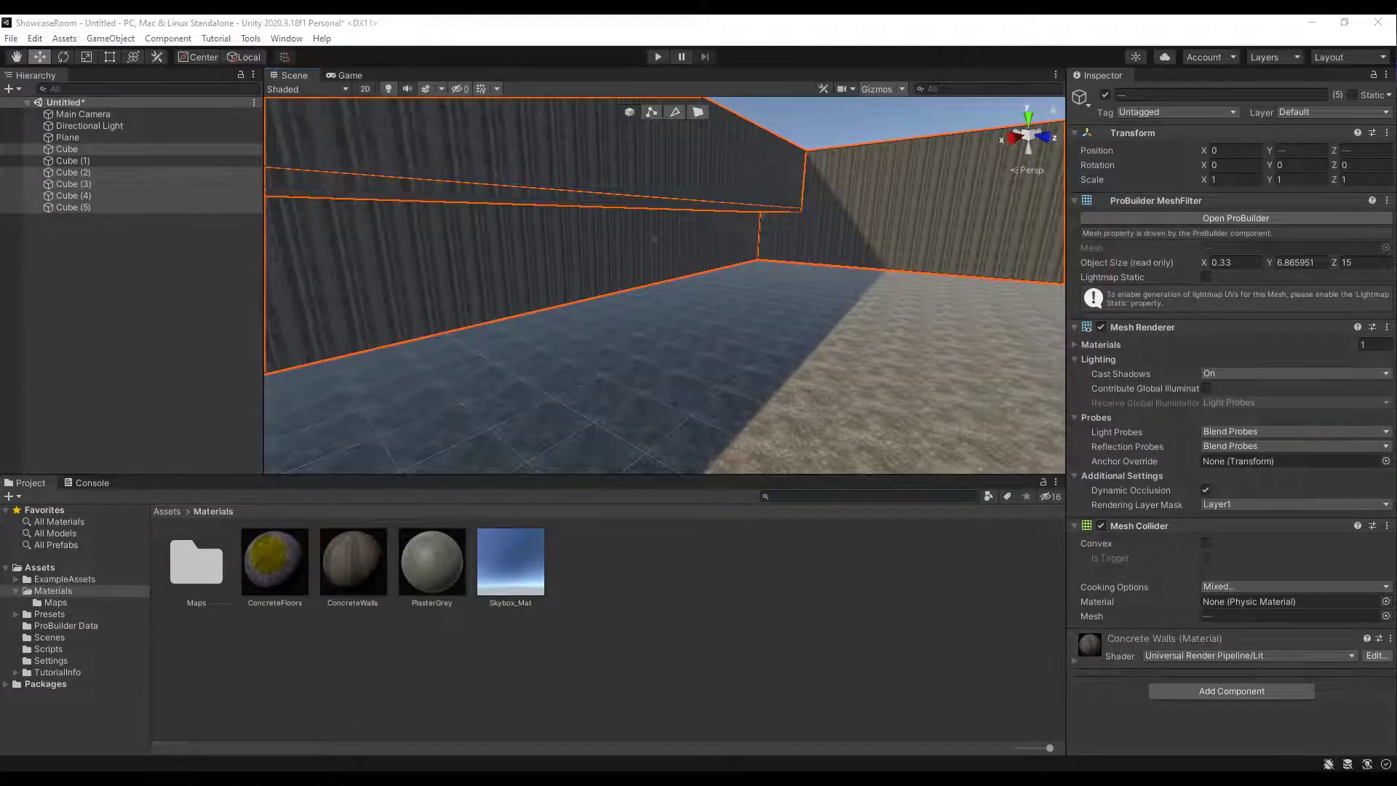
pyautogui.click(291, 294)
pyautogui.scroll(-5, 627, 429)
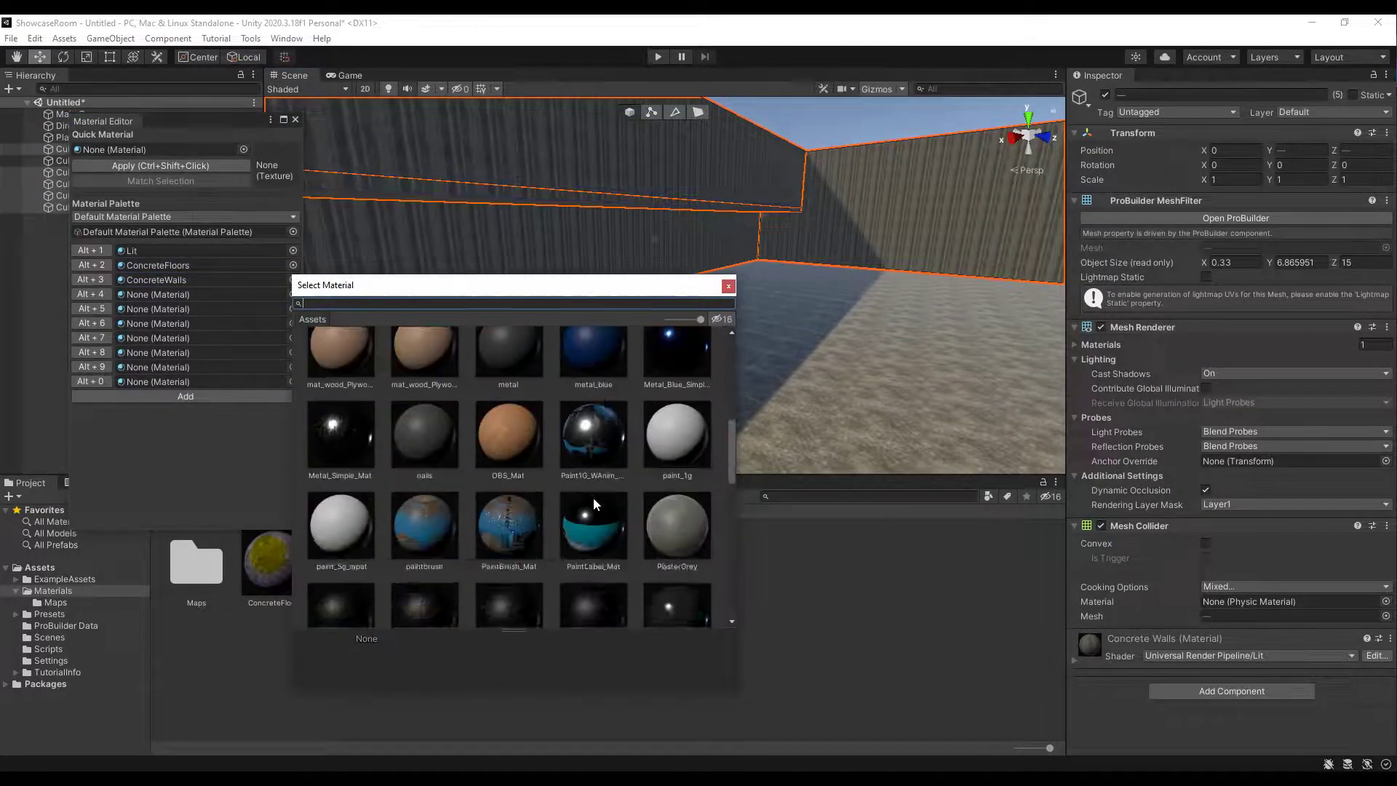
pyautogui.doubleClick(595, 494)
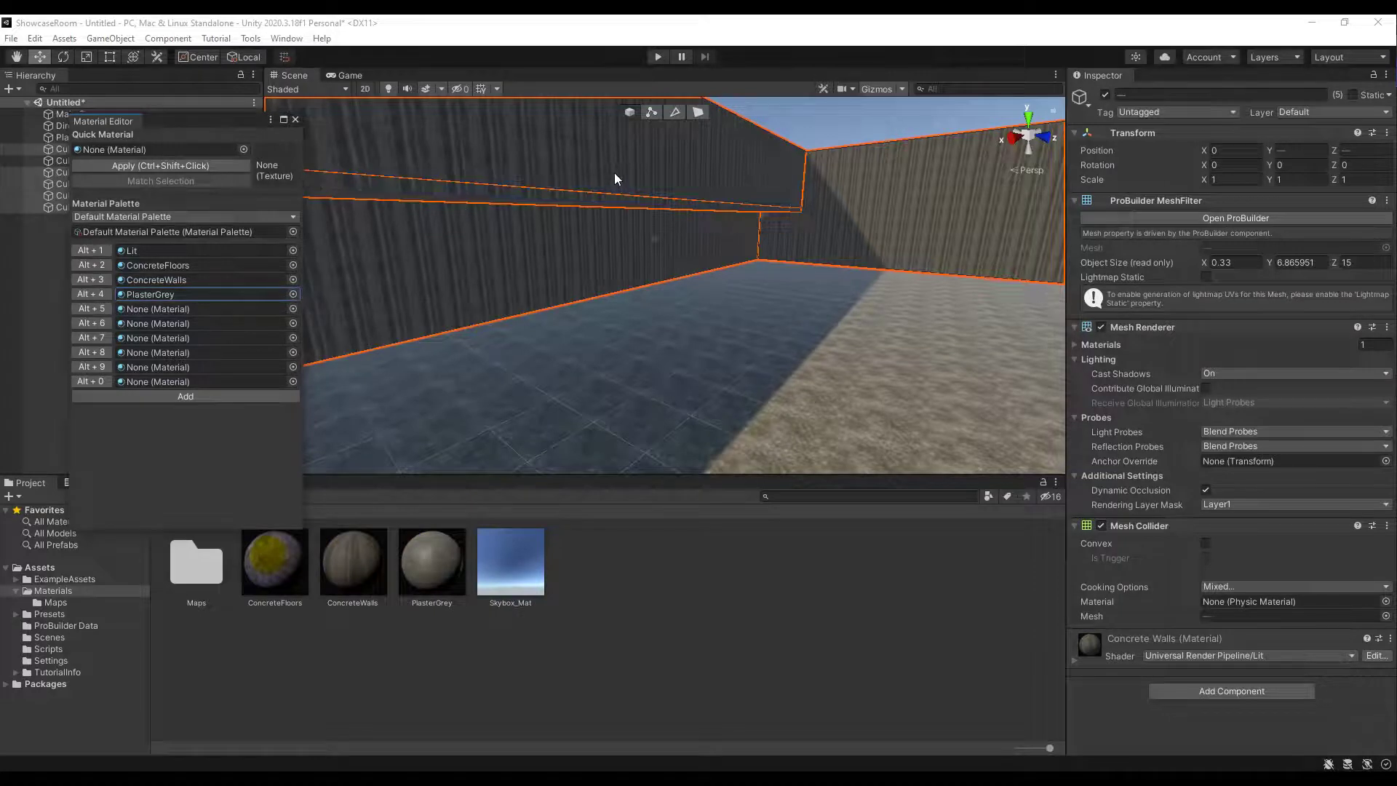
pyautogui.hotkey('alt', '4')
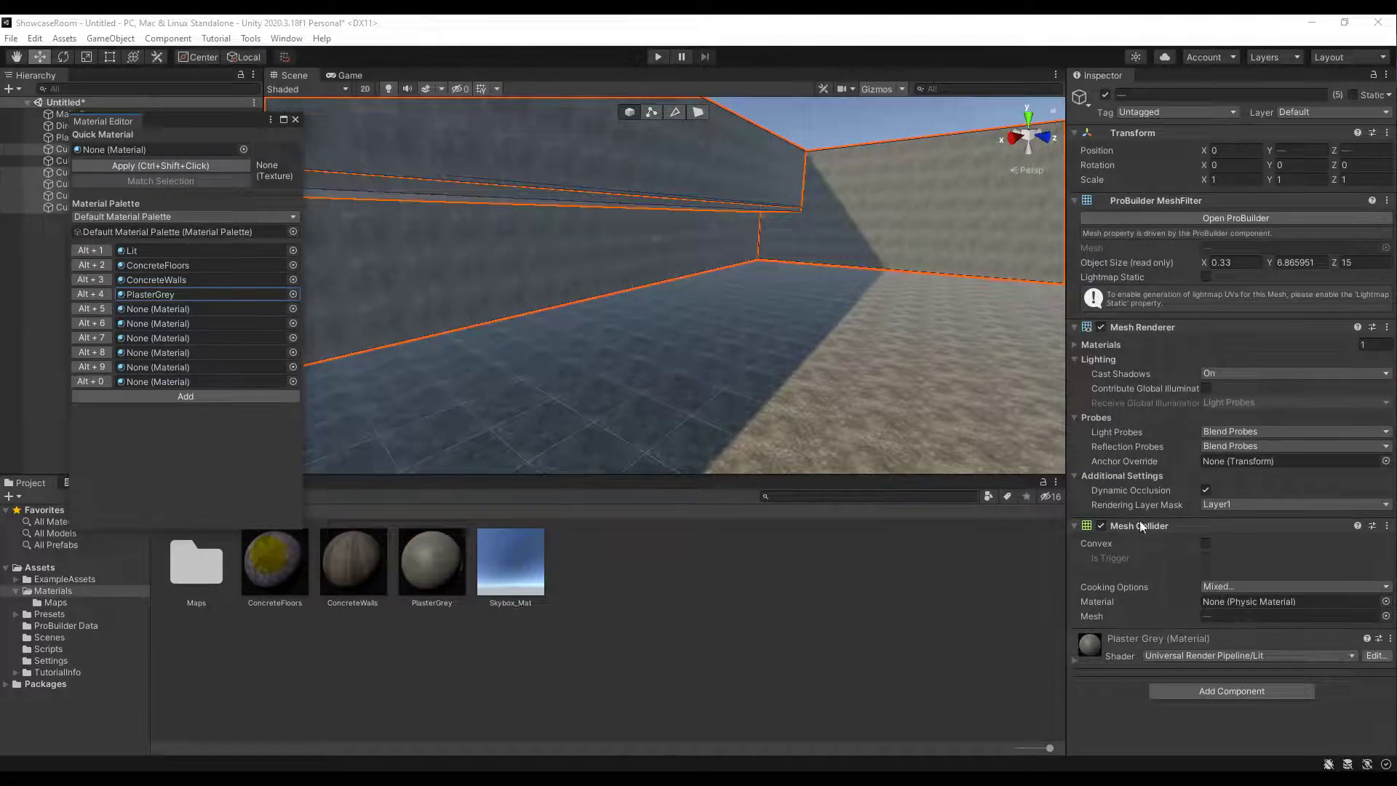
# Set the PlasterGrey material's surface tiling to 0.5 in X and 0.5 in Y
pyautogui.moveTo(640, 228); pyautogui.dragTo(962, 262, button='right')
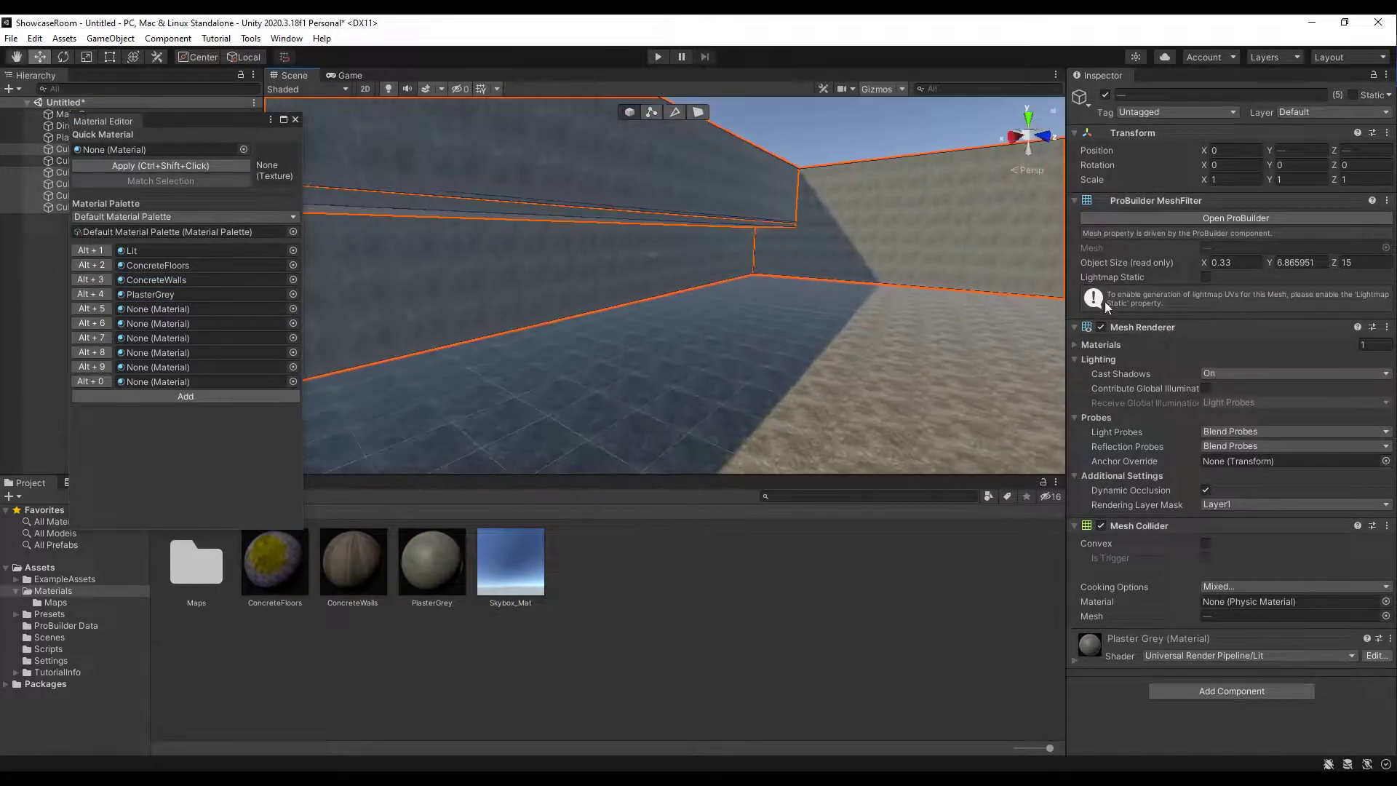
pyautogui.click(431, 559)
pyautogui.click(1249, 380)
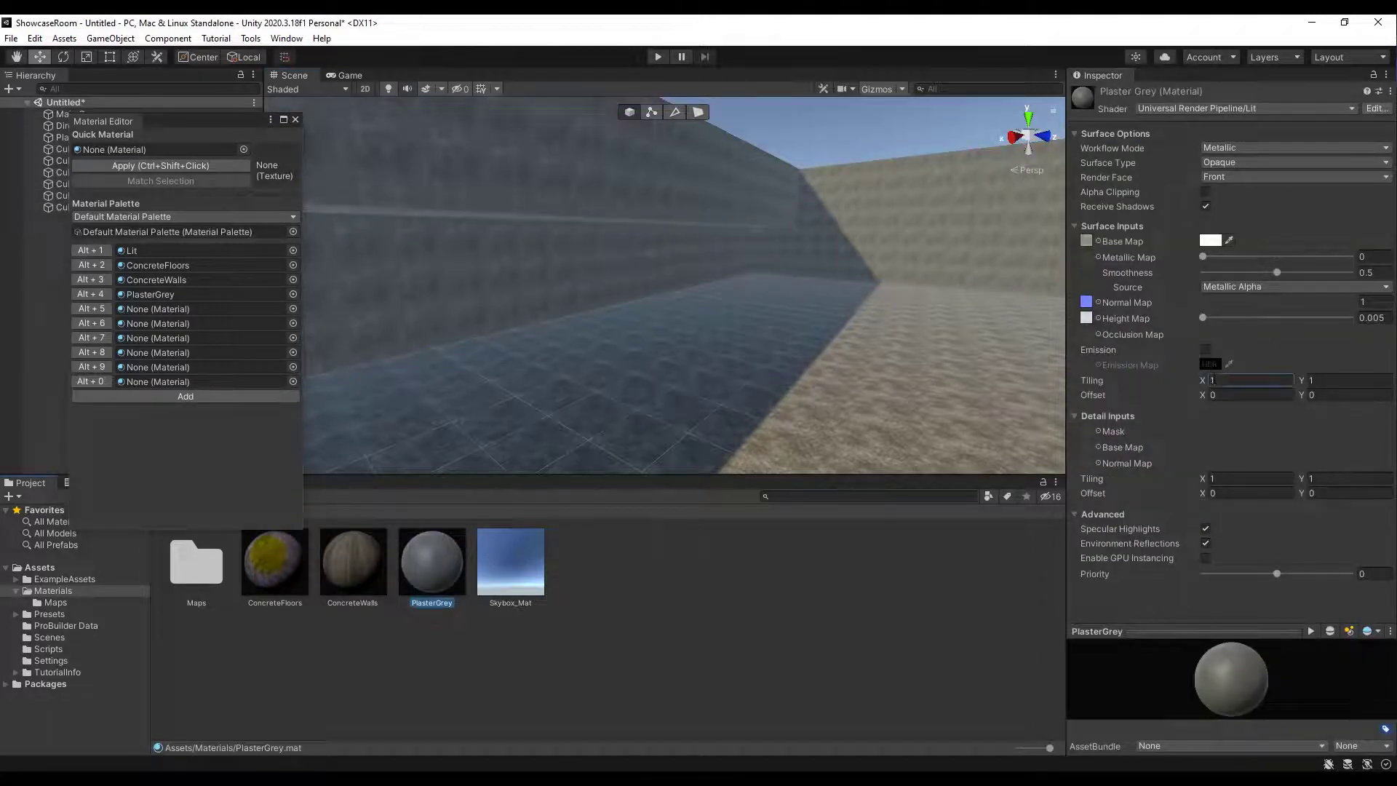
pyautogui.write('.5')
pyautogui.press('Tab')
pyautogui.write('.5')
pyautogui.press('Return')
pyautogui.moveTo(776, 287); pyautogui.dragTo(742, 243, button='right')
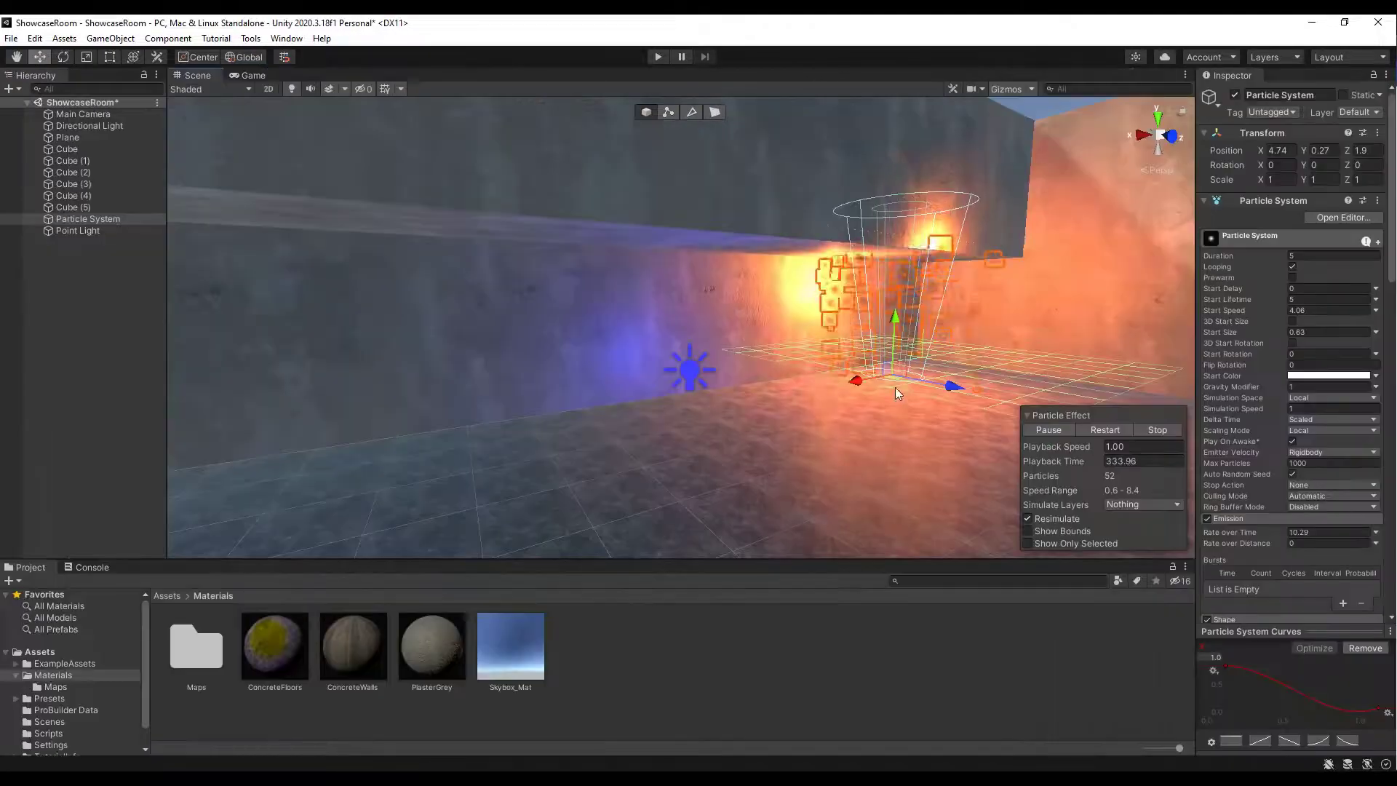
# Move the particle system along X to about 4.13 and the blue point light to about X 10.58, Y 0.92, Z 2.64
pyautogui.moveTo(854, 385); pyautogui.dragTo(884, 435)
pyautogui.click(688, 375)
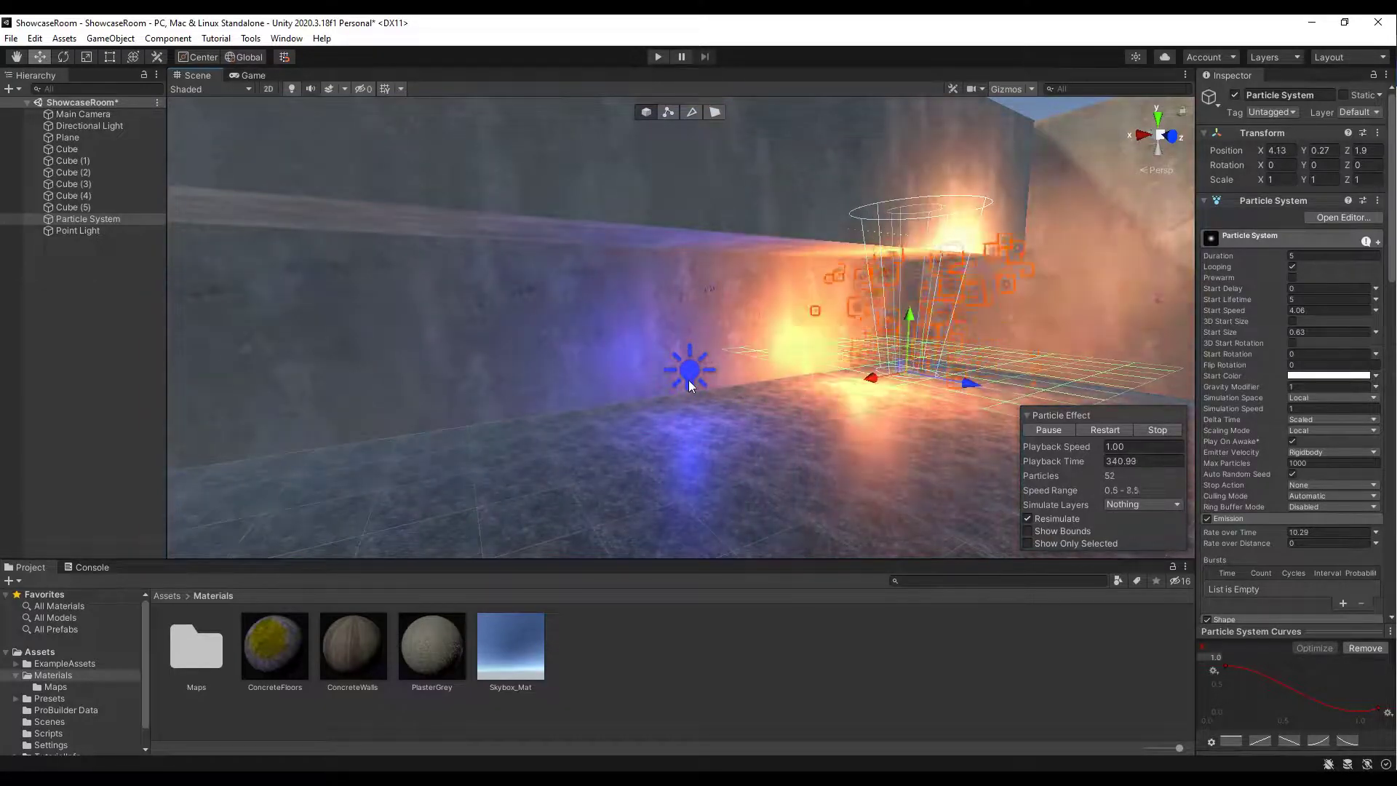
pyautogui.moveTo(719, 381); pyautogui.dragTo(753, 408)
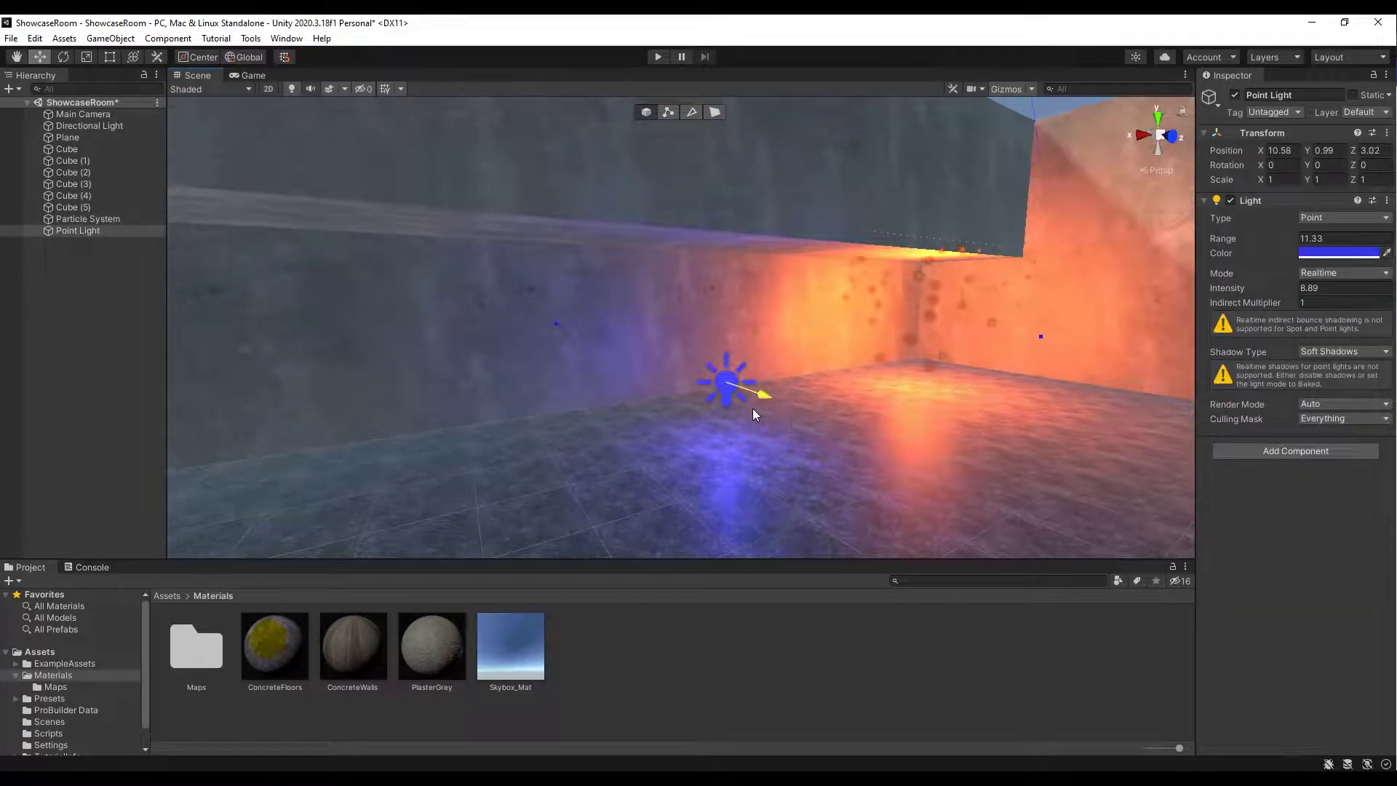
pyautogui.moveTo(728, 325)
pyautogui.mouseDown()
pyautogui.moveTo(731, 238)
pyautogui.moveTo(734, 322)
pyautogui.mouseUp()
pyautogui.moveTo(765, 397)
pyautogui.mouseDown()
pyautogui.moveTo(740, 390)
pyautogui.moveTo(754, 392)
pyautogui.mouseUp()
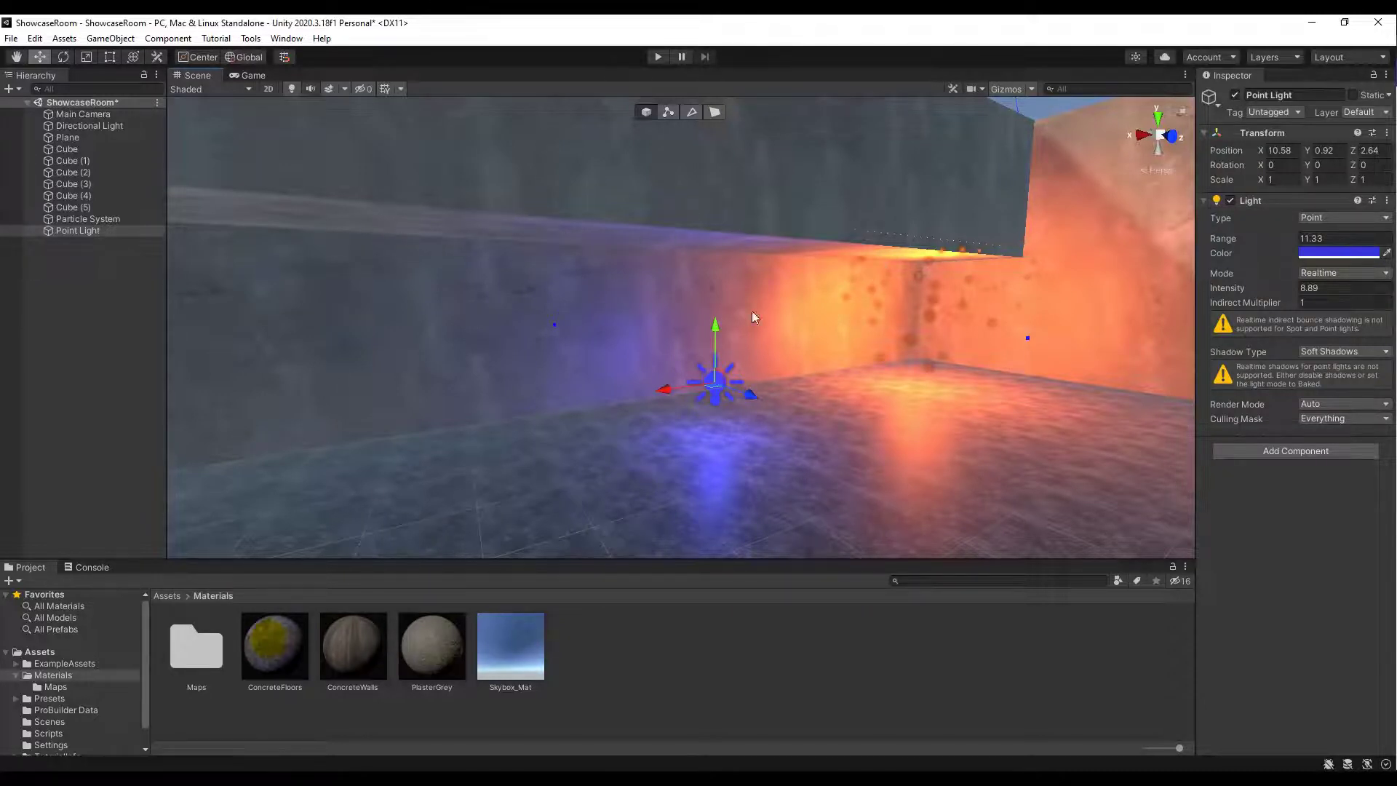
# Move the particle system vertically to about Y 0.17
pyautogui.moveTo(691, 342); pyautogui.dragTo(871, 329, button='right')
pyautogui.click(871, 329)
pyautogui.moveTo(869, 347); pyautogui.dragTo(865, 316)
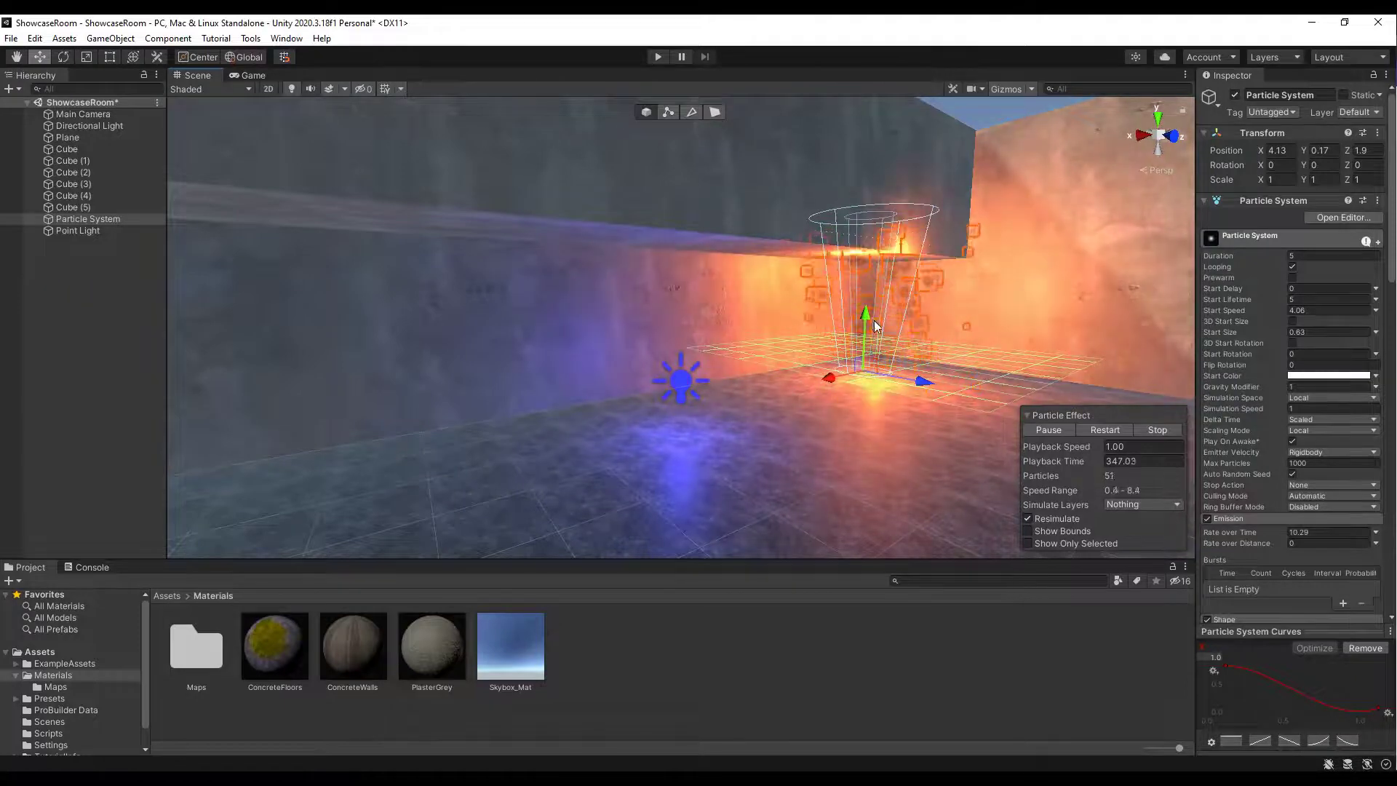